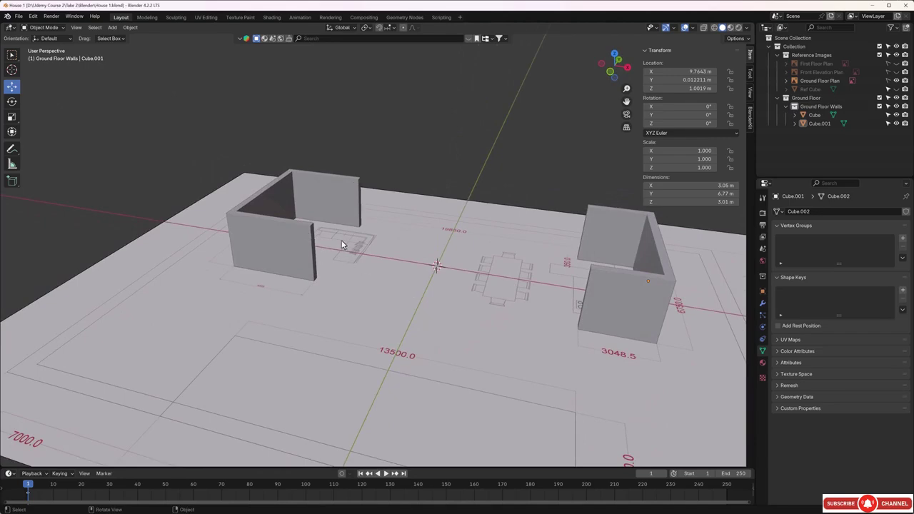
pyautogui.moveTo(371, 269); pyautogui.dragTo(390, 278, button='middle')
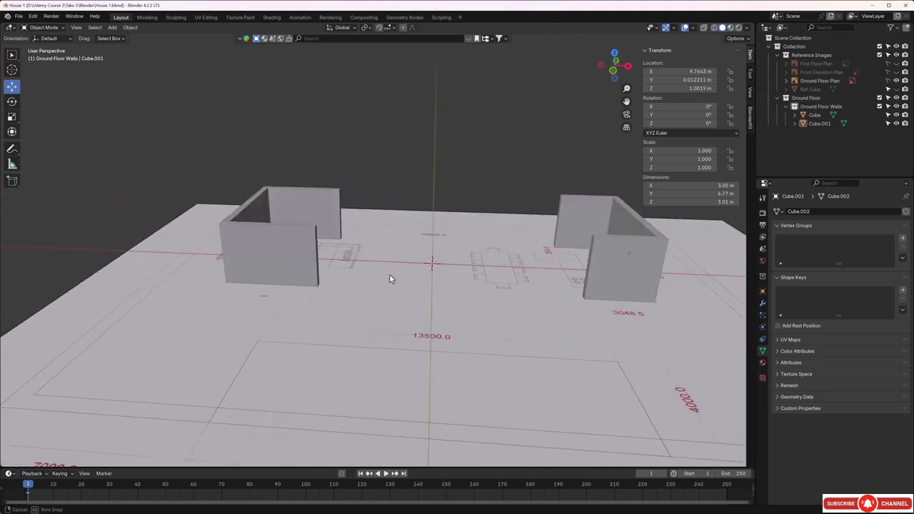
pyautogui.click(298, 255)
pyautogui.click(619, 280)
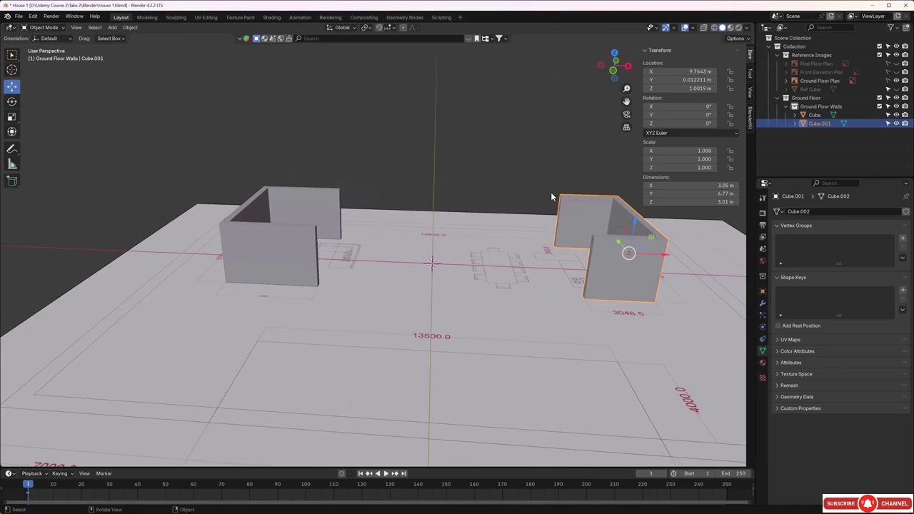
pyautogui.click(383, 137)
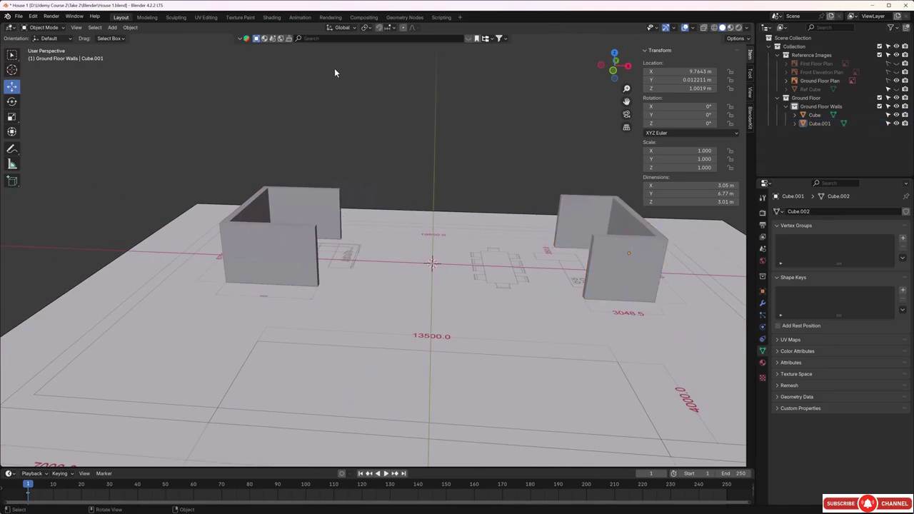
# Step: Rename the wall object around the staircase, named Cube, as "Right Ground floor wall"
pyautogui.click(313, 208)
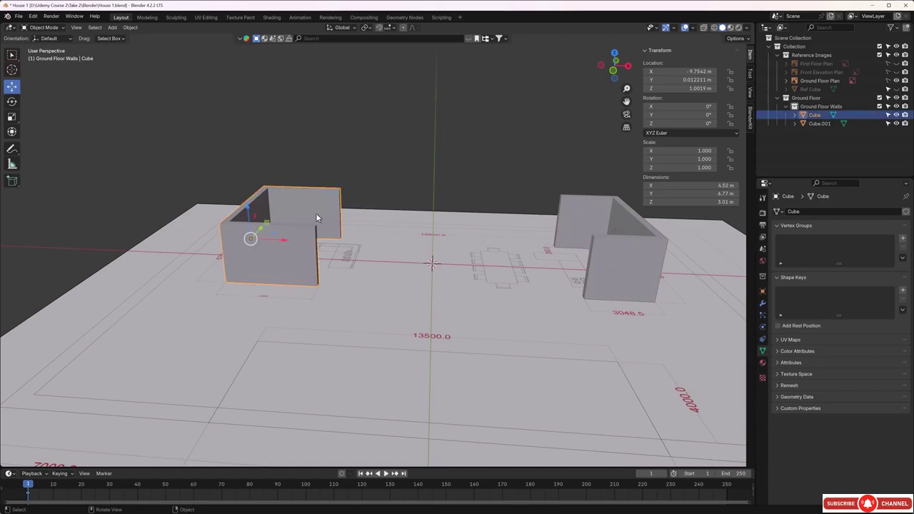
pyautogui.doubleClick(815, 115)
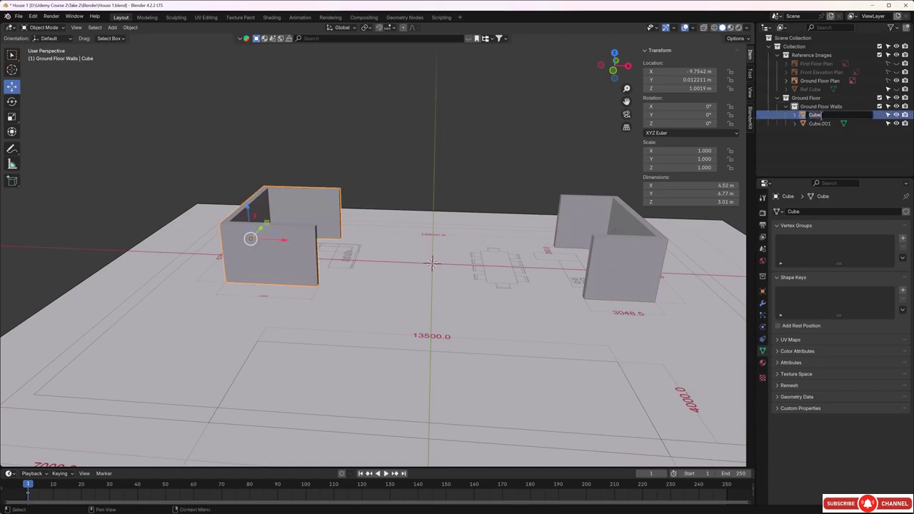
pyautogui.press('BackSpace')
pyautogui.write('Right Ground Floor wall')
pyautogui.click(843, 117)
pyautogui.write('o')
pyautogui.press('Return')
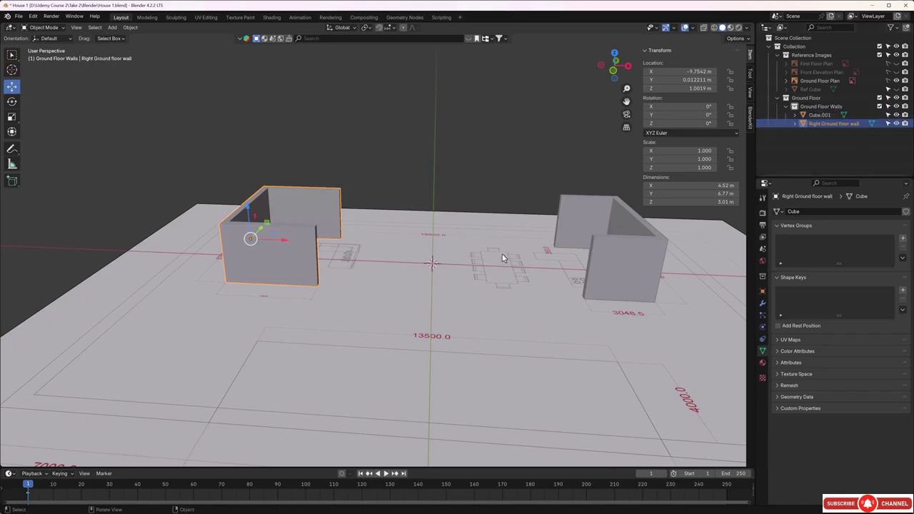
# Step: Rename the wall object on the kitchen side, named Cube.001, as "Left ground floor wall"
pyautogui.click(571, 230)
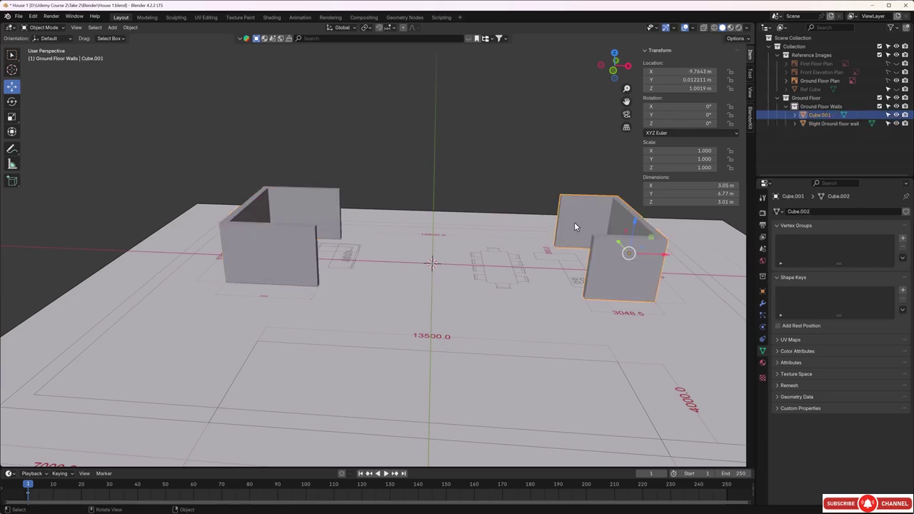
pyautogui.doubleClick(832, 115)
pyautogui.press('BackSpace')
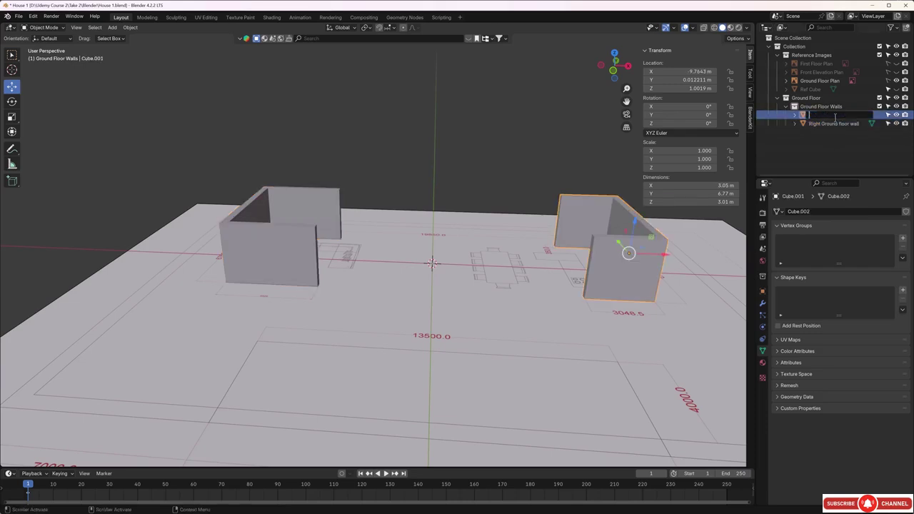
pyautogui.write('Left Ground floor wall')
pyautogui.press('Return')
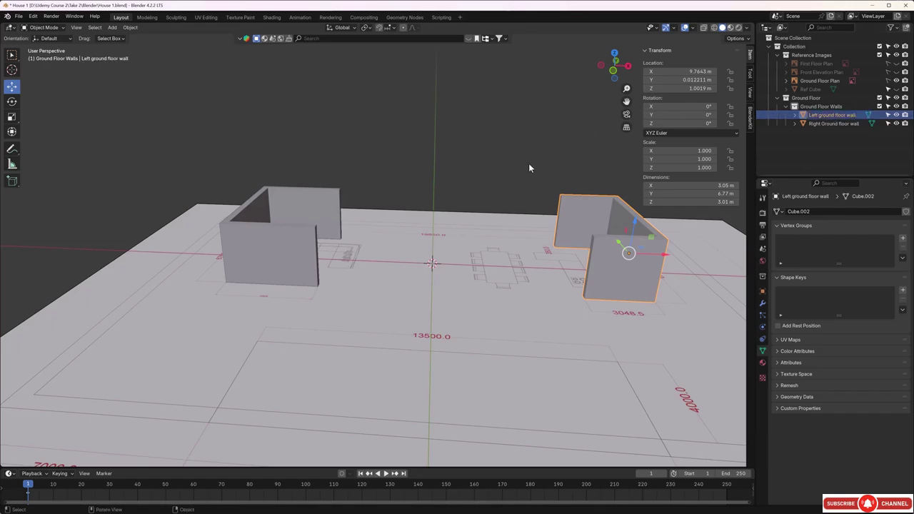
# Step: Examine the two U-shaped ground floor walls, their open ends and the gap between them on the floor plan
pyautogui.moveTo(528, 163); pyautogui.dragTo(505, 143, button='middle')
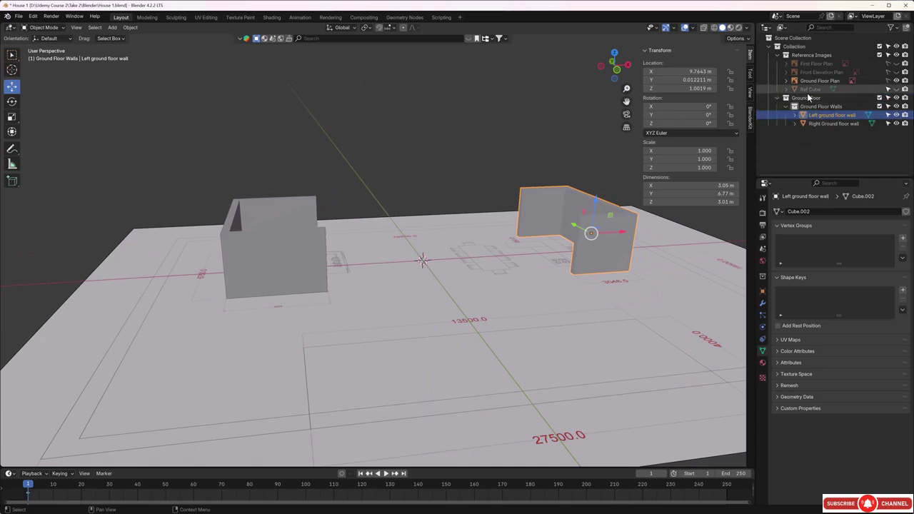
pyautogui.click(494, 147)
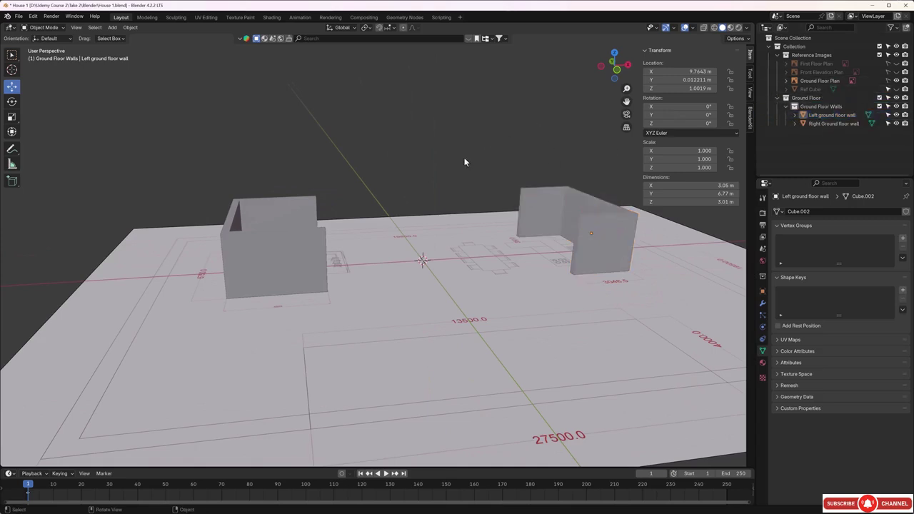
pyautogui.moveTo(465, 160); pyautogui.dragTo(490, 174, button='middle')
pyautogui.moveTo(487, 229); pyautogui.dragTo(430, 238, button='middle')
pyautogui.moveTo(377, 255); pyautogui.dragTo(270, 227, button='middle')
pyautogui.scroll(2, 312, 234)
pyautogui.scroll(1, 312, 233)
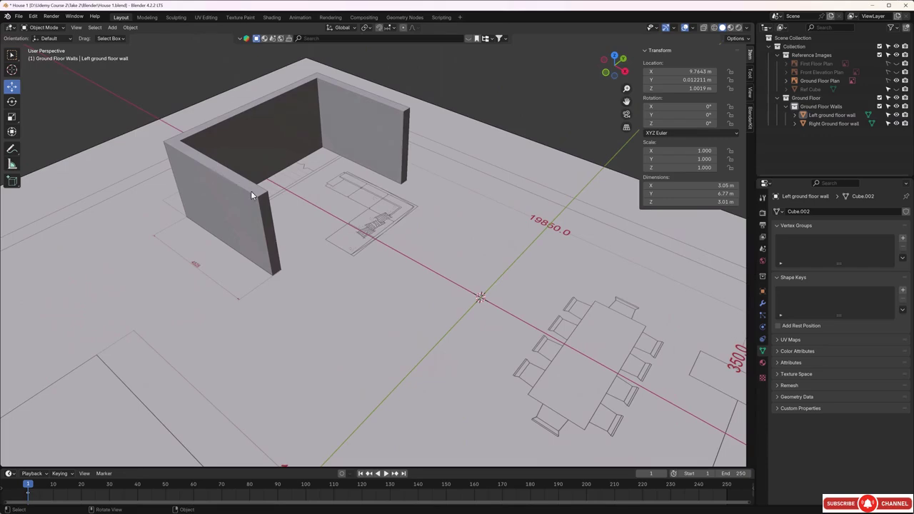
pyautogui.moveTo(334, 269)
pyautogui.mouseDown(button='middle')
pyautogui.moveTo(361, 253)
pyautogui.moveTo(365, 269)
pyautogui.moveTo(345, 270)
pyautogui.mouseUp(button='middle')
pyautogui.scroll(-2, 358, 253)
pyautogui.scroll(-1, 358, 254)
pyautogui.scroll(2, 263, 236)
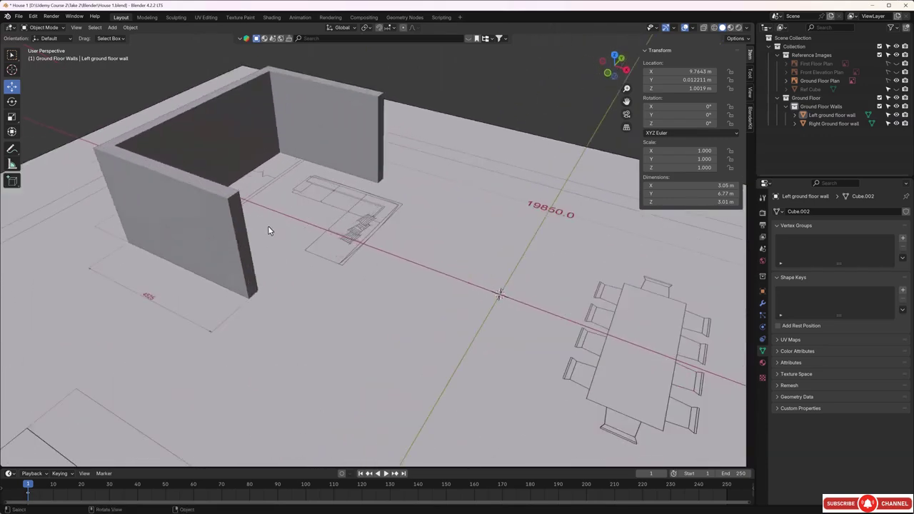
pyautogui.moveTo(267, 229); pyautogui.dragTo(250, 180, button='middle')
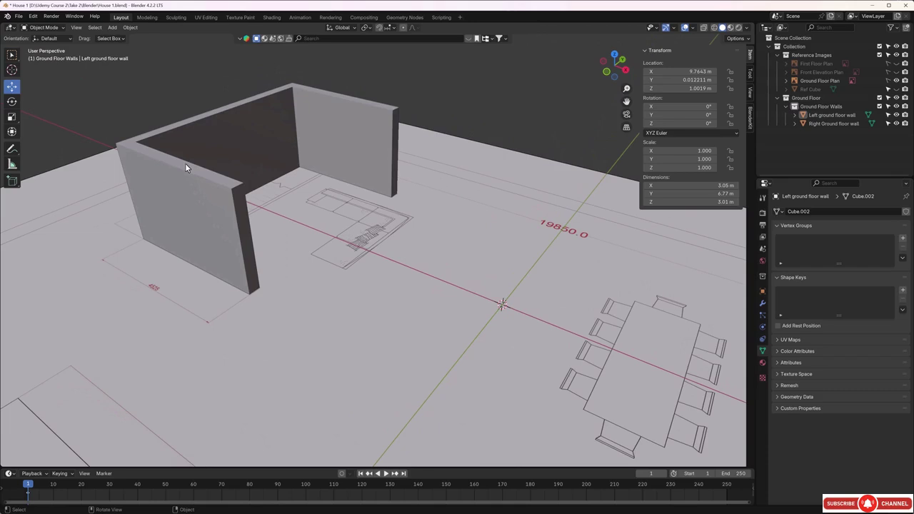
pyautogui.moveTo(275, 178); pyautogui.dragTo(322, 252, button='middle')
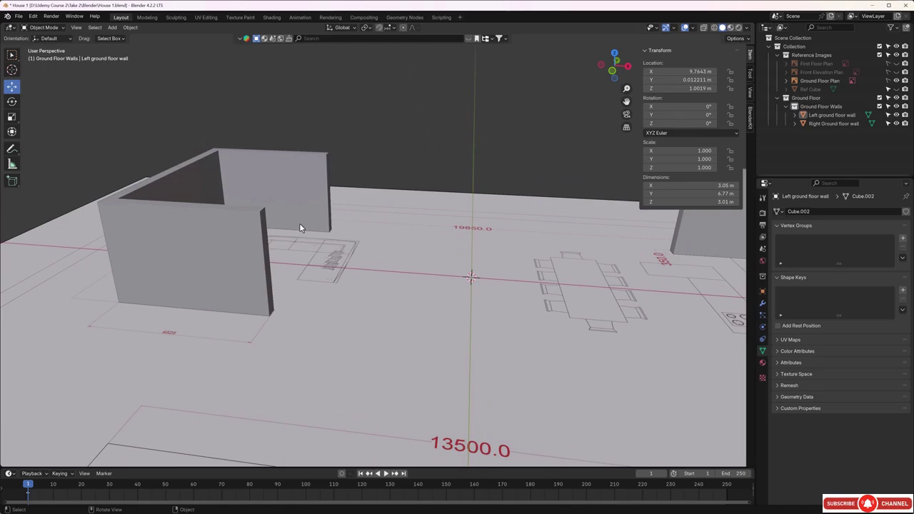
# Step: Add a cube in top view and move it along Y to about -3.10 m, level with the front wall sections
pyautogui.press('KP_7')
pyautogui.scroll(-3, 457, 246)
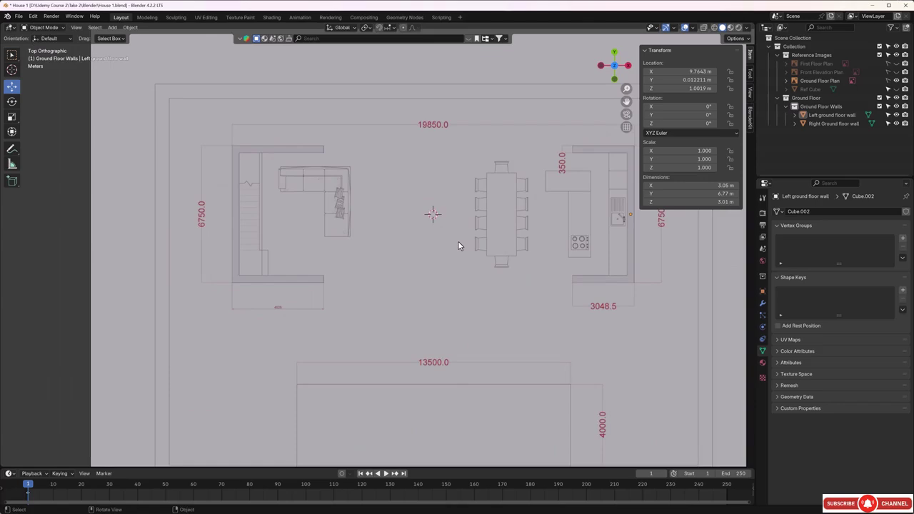
pyautogui.hotkey('shift', 'a')
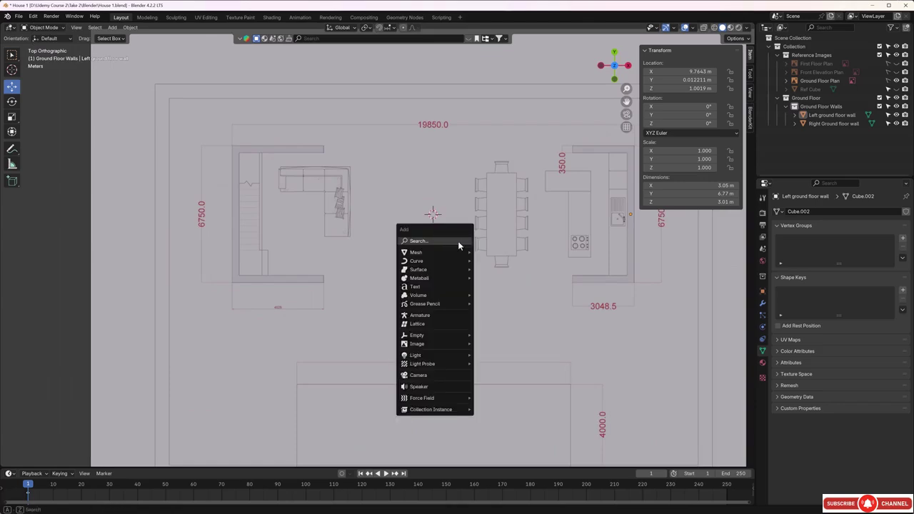
pyautogui.moveTo(458, 258)
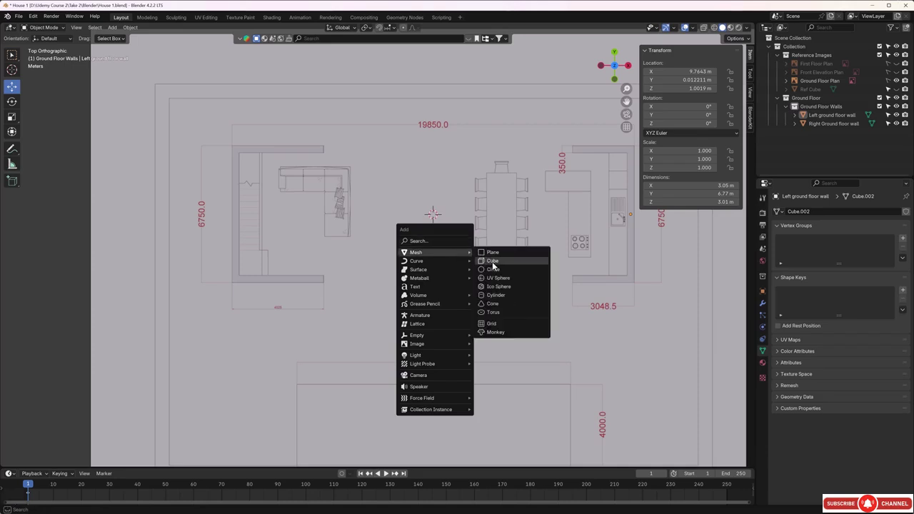
pyautogui.click(492, 261)
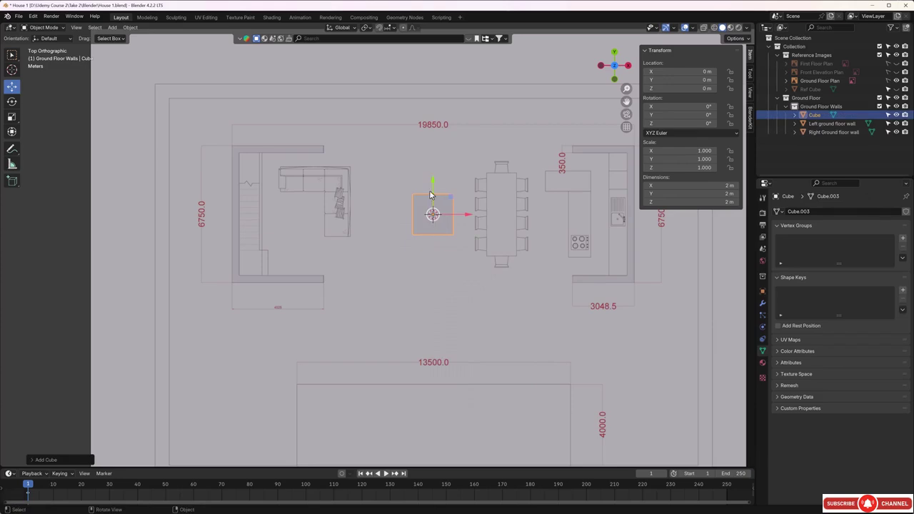
pyautogui.moveTo(432, 184); pyautogui.dragTo(433, 248)
pyautogui.scroll(3, 418, 308)
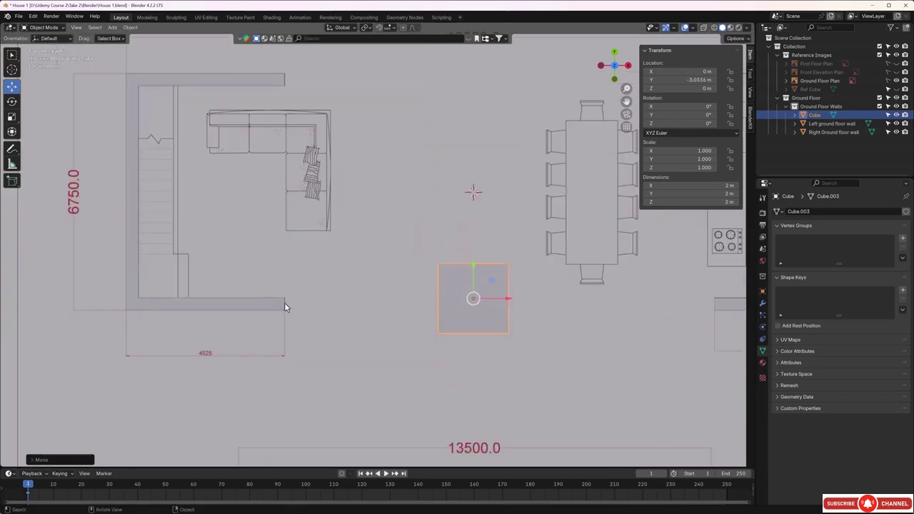
pyautogui.moveTo(473, 267); pyautogui.dragTo(473, 269)
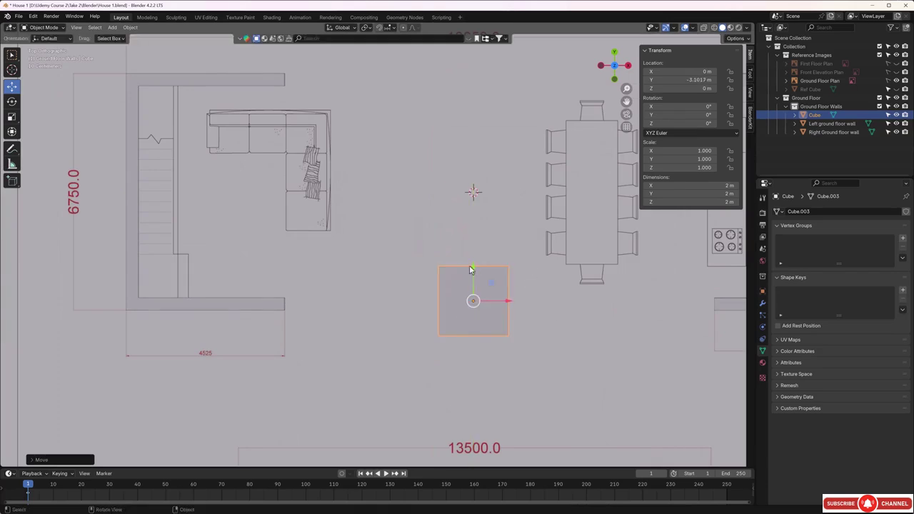
# Step: Scale the new cube along Y into a thin strip about 0.104 m thick
pyautogui.press('s')
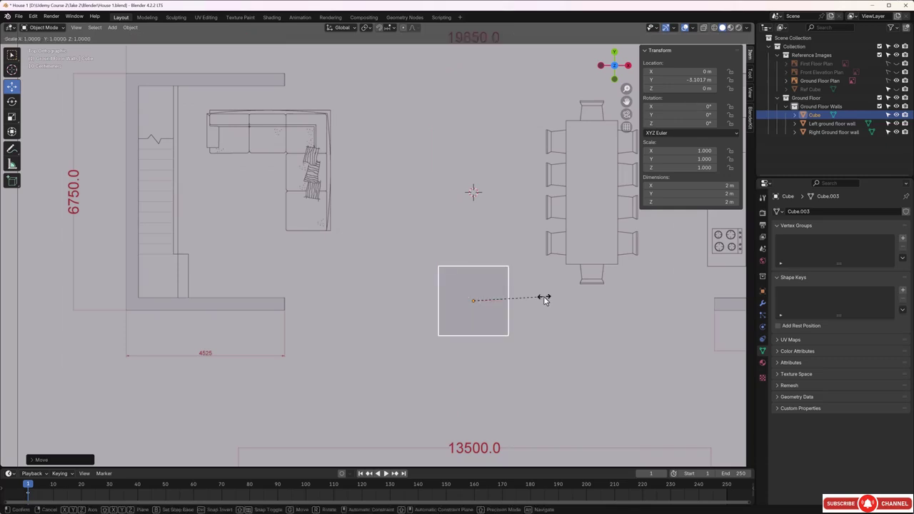
pyautogui.press('y')
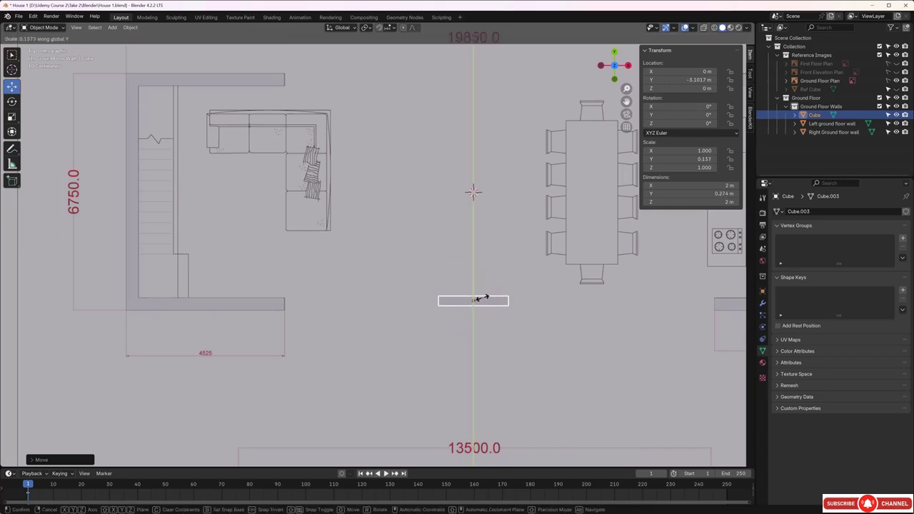
pyautogui.click(477, 301)
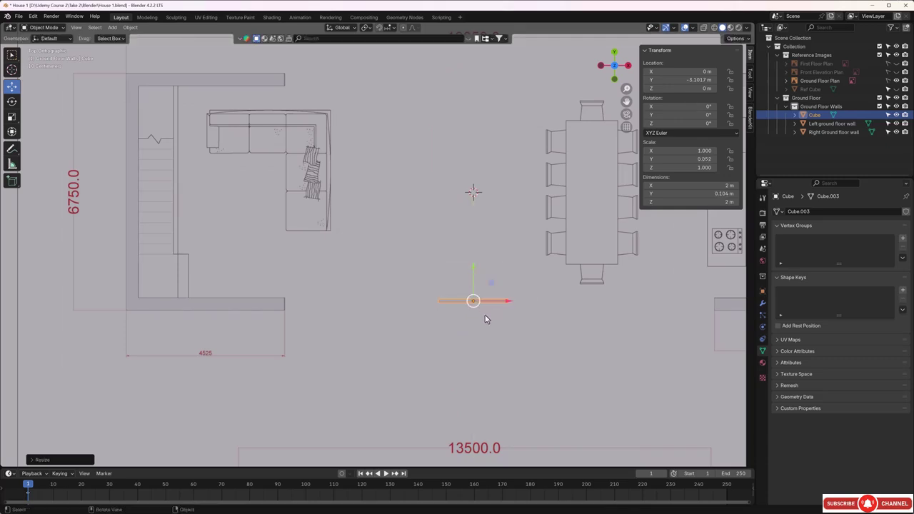
# Step: Stretch the strip along X to about 14.8 m and shift it to about X 0.65 m, spanning the gap between the front walls
pyautogui.scroll(-1, 518, 320)
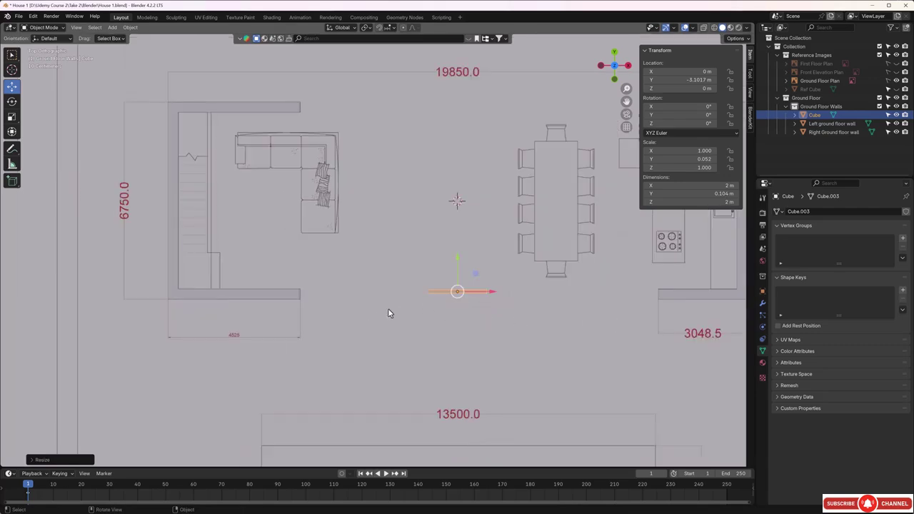
pyautogui.press('s')
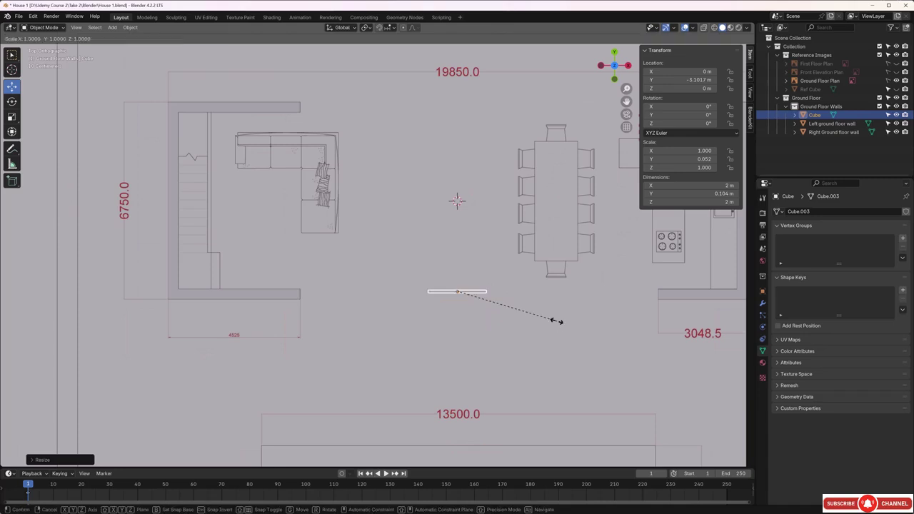
pyautogui.press('x')
pyautogui.click(678, 354)
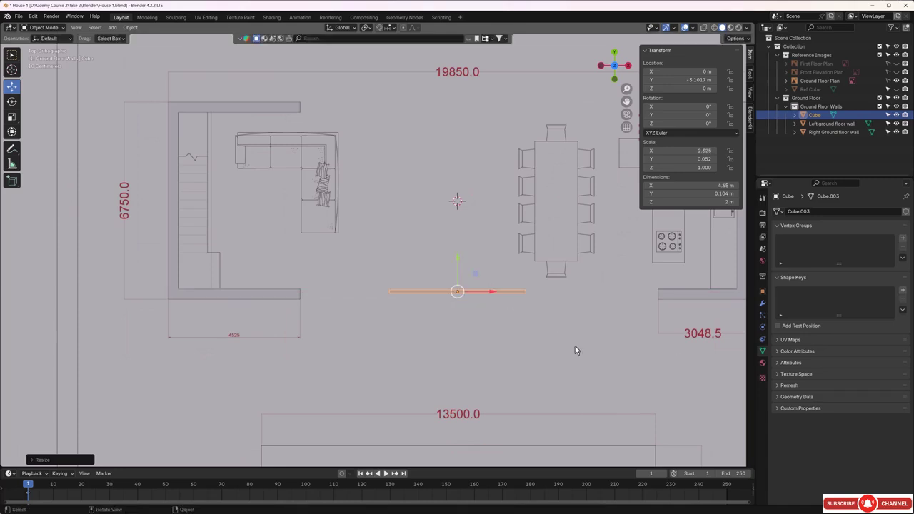
pyautogui.press('s')
pyautogui.press('x')
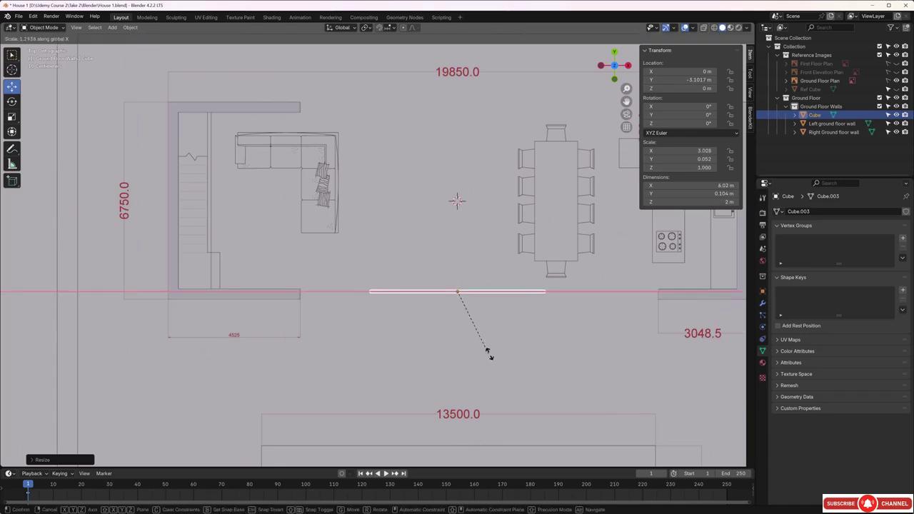
pyautogui.click(604, 383)
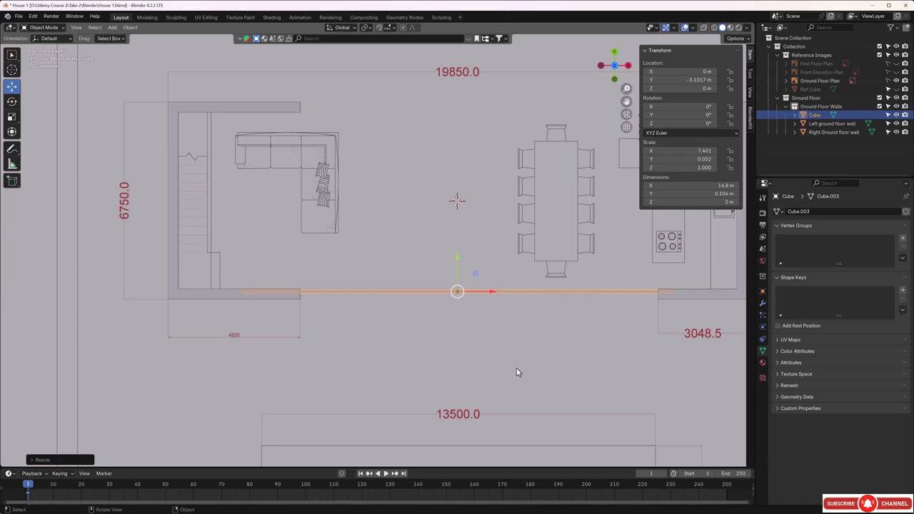
pyautogui.scroll(1, 512, 363)
pyautogui.scroll(-1, 508, 359)
pyautogui.moveTo(492, 295); pyautogui.dragTo(513, 291)
# Step: Thicken the strip along Y to about 0.278 m at the end of the staircase-side front wall
pyautogui.scroll(2, 480, 308)
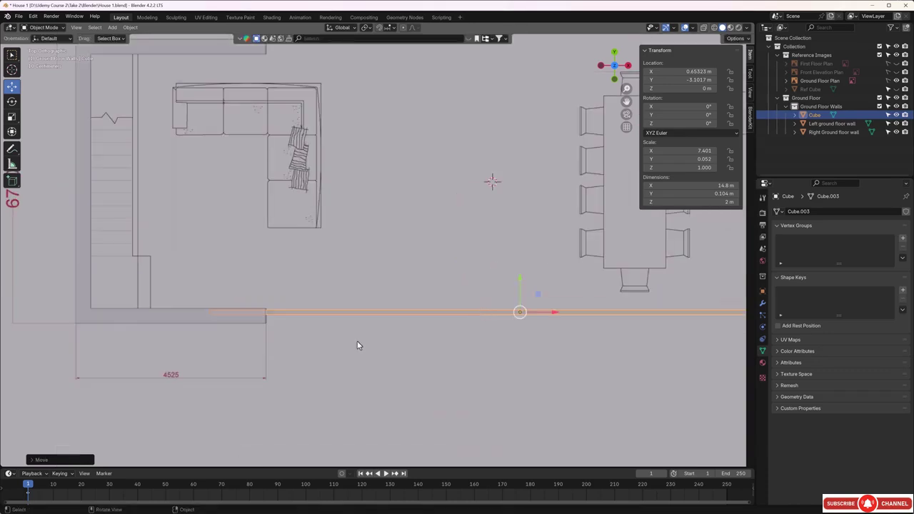
pyautogui.scroll(2, 357, 340)
pyautogui.keyDown('shift'); pyautogui.moveTo(357, 348); pyautogui.dragTo(449, 251, button='middle'); pyautogui.keyUp('shift')
pyautogui.scroll(3, 367, 282)
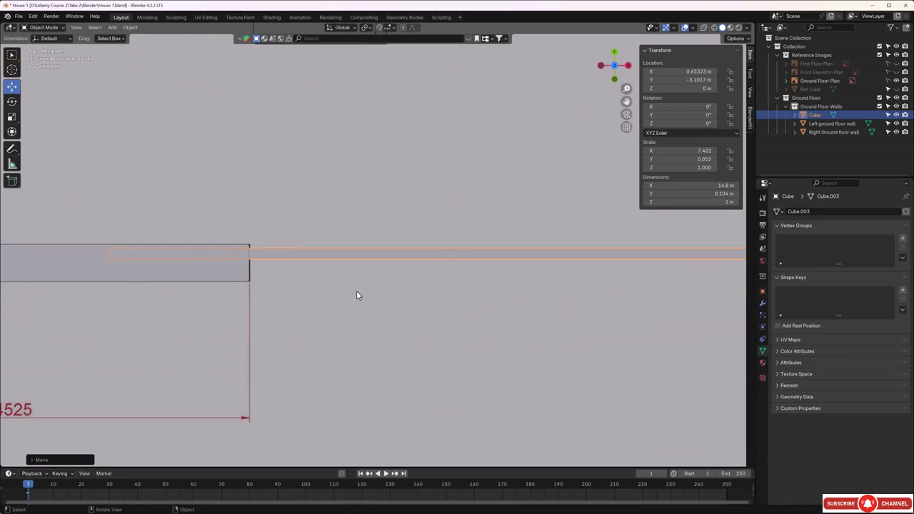
pyautogui.press('s')
pyautogui.press('y')
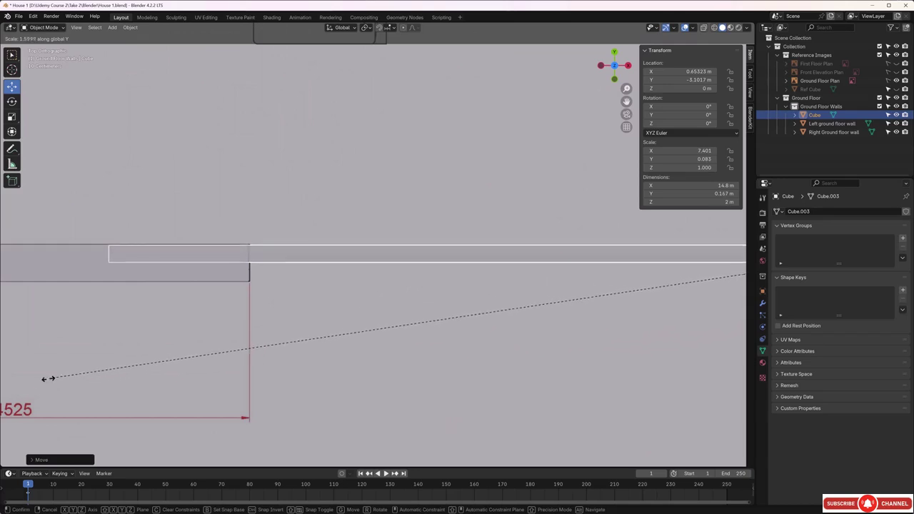
pyautogui.click(90, 441)
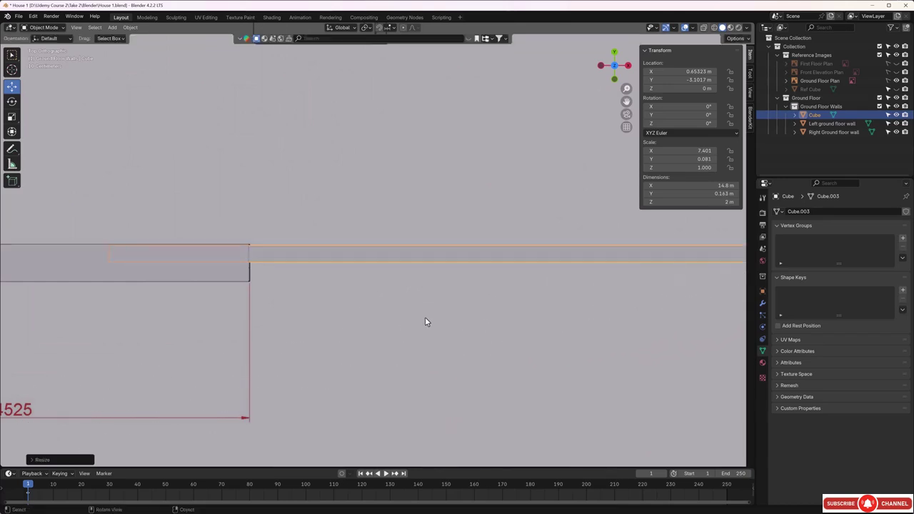
pyautogui.press('s')
pyautogui.press('y')
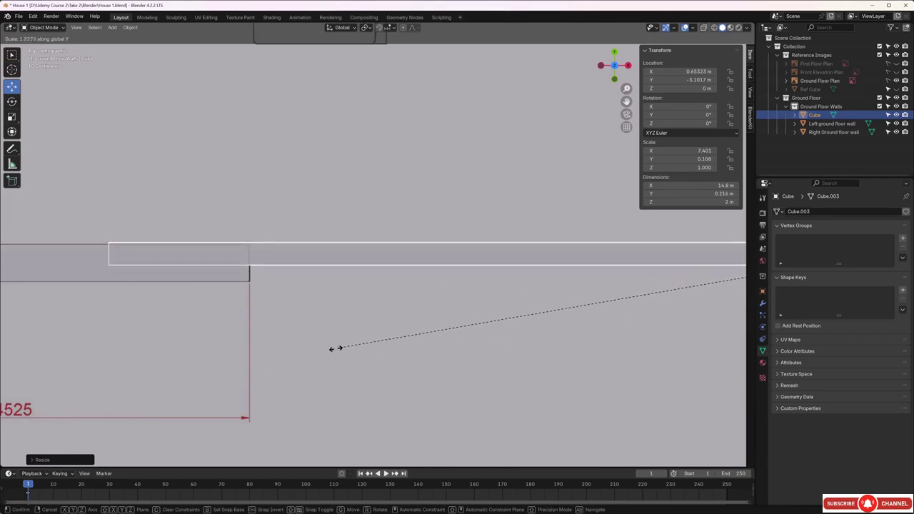
pyautogui.click(189, 379)
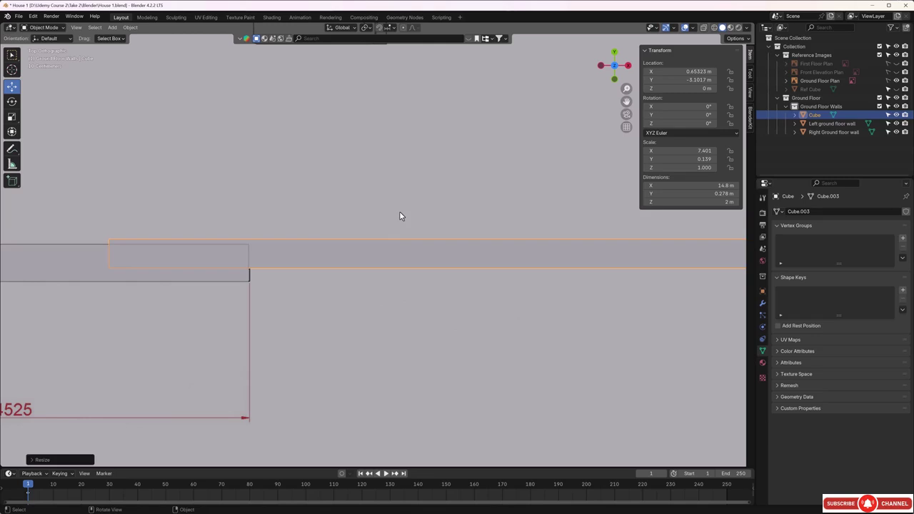
# Step: Move the strip along Y to about -3.186 m, centring it within the thickness of the front wall
pyautogui.press('g')
pyautogui.press('y')
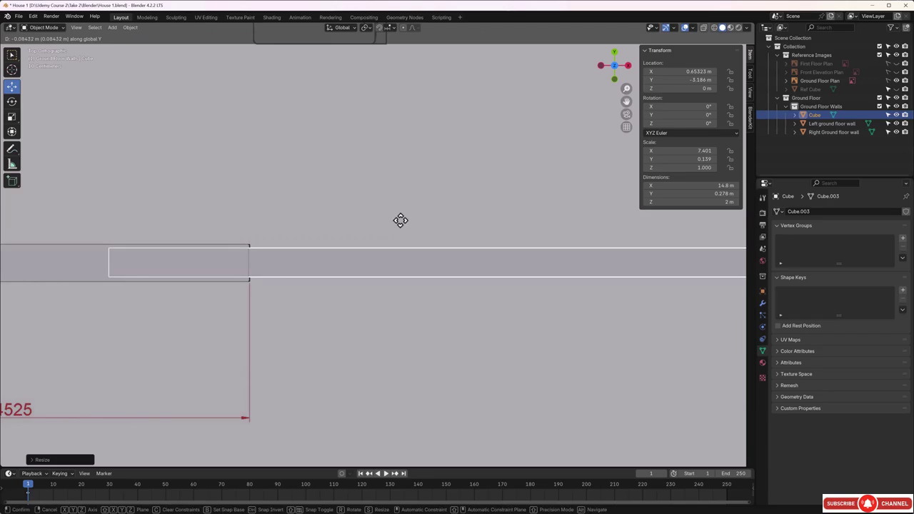
pyautogui.click(400, 220)
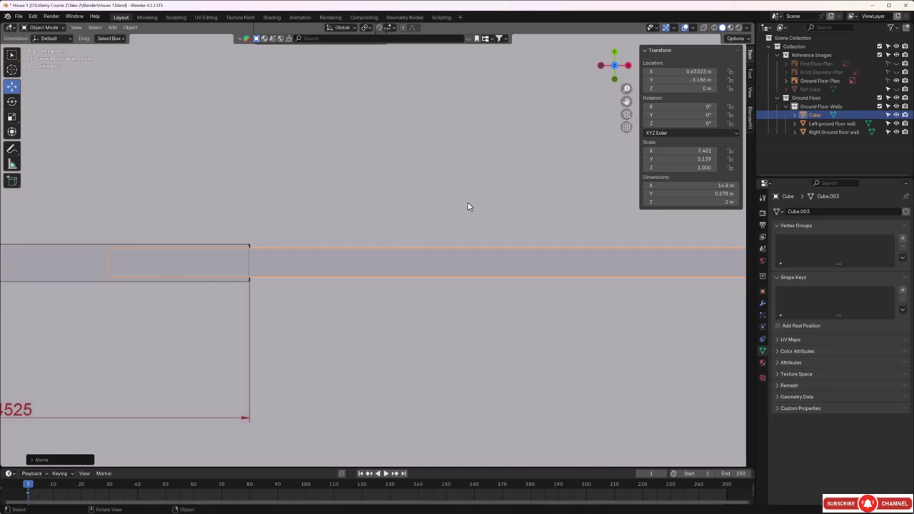
# Step: Scale the strip down to about 0.257 m thick and stretch it along X to about 14.9 m
pyautogui.press('s')
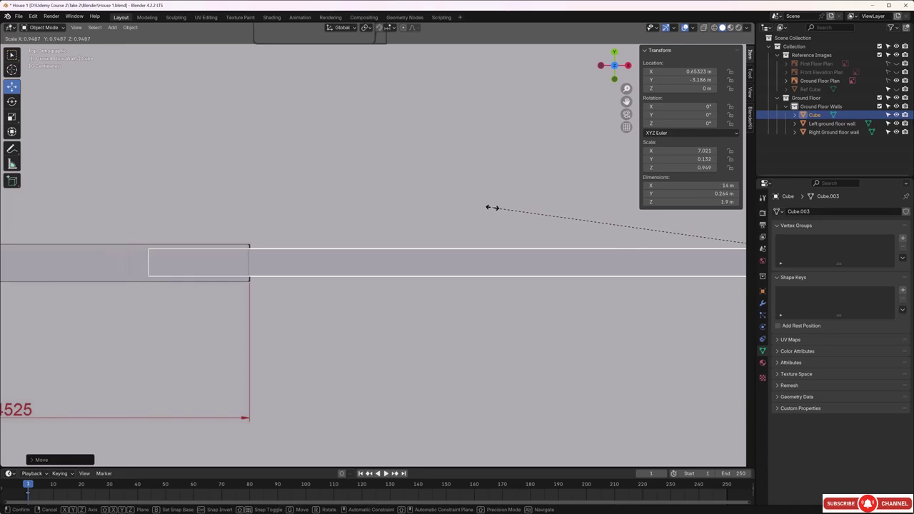
pyautogui.click(502, 213)
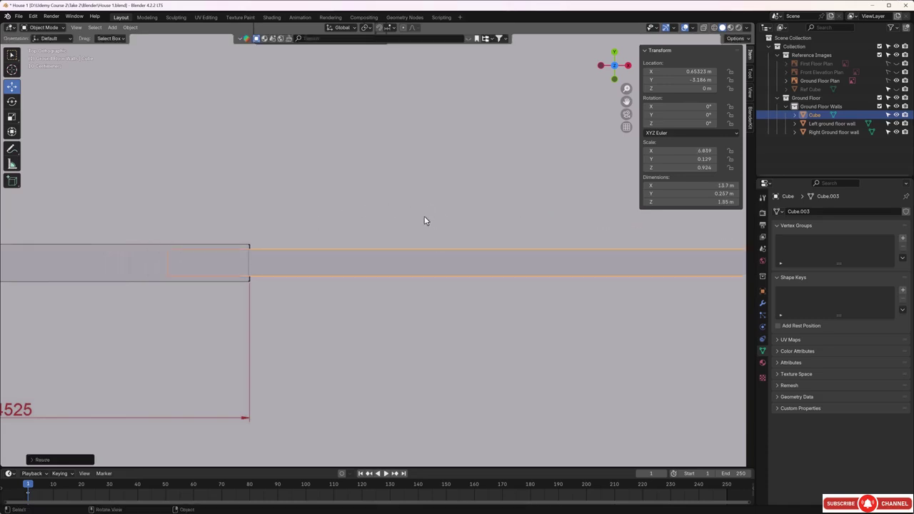
pyautogui.press('s')
pyautogui.press('x')
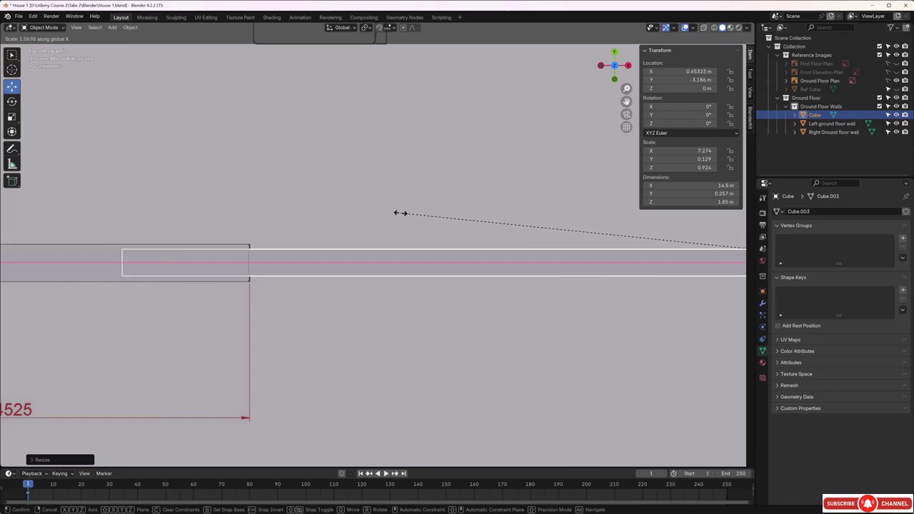
pyautogui.click(388, 215)
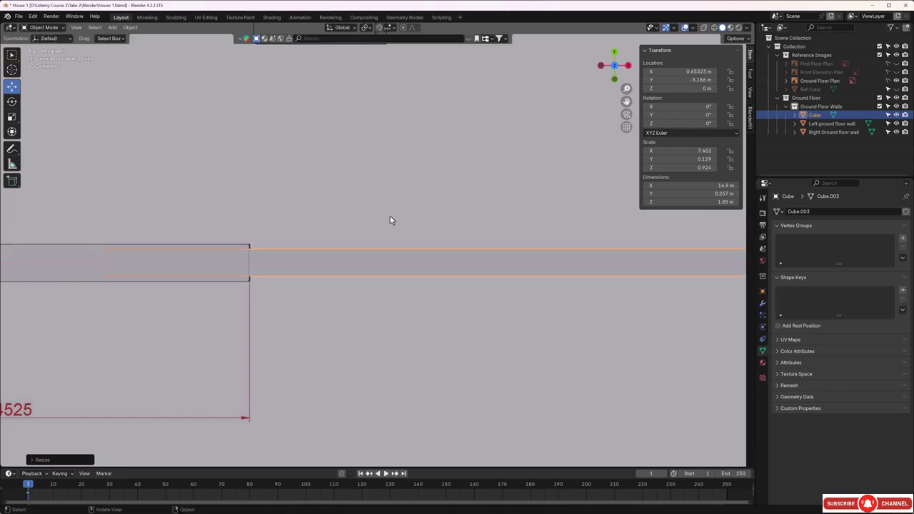
# Step: Scale the front strip along Z to about 3.47 m high and raise it to about Z 1.48 m
pyautogui.scroll(-3, 394, 222)
pyautogui.moveTo(425, 312); pyautogui.dragTo(361, 220, button='middle')
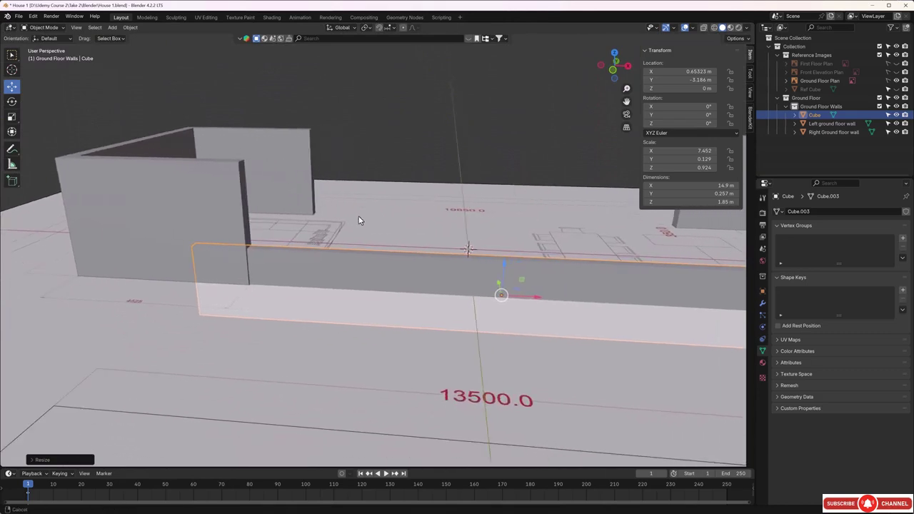
pyautogui.moveTo(497, 266); pyautogui.dragTo(511, 248)
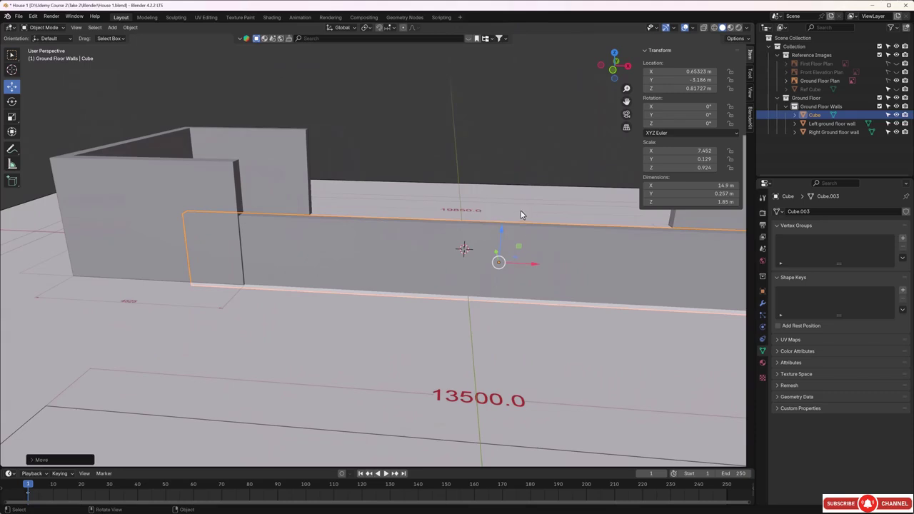
pyautogui.press('s')
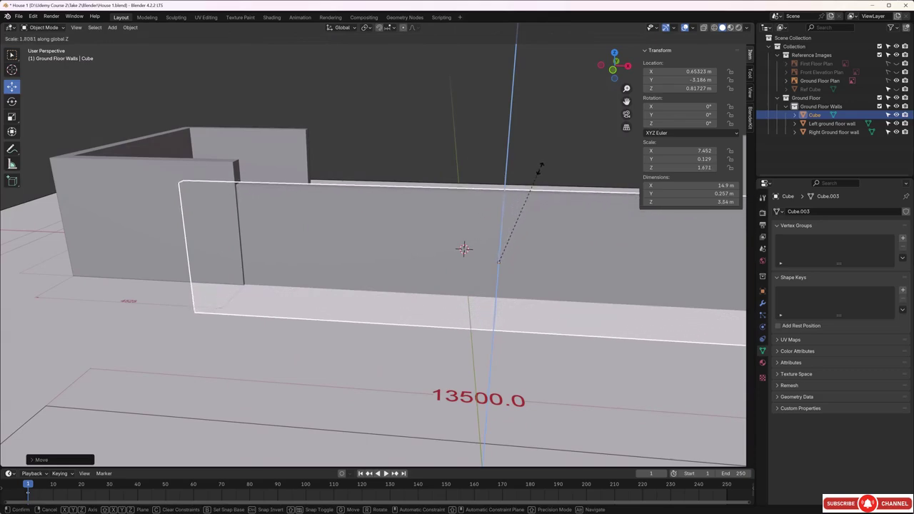
pyautogui.click(527, 182)
pyautogui.moveTo(499, 228); pyautogui.dragTo(502, 202)
pyautogui.click(382, 90)
# Step: In top view, nudge the front strip along Y to about -3.187 m, centring it at the staircase-side wall end
pyautogui.moveTo(382, 94); pyautogui.dragTo(401, 236, button='middle')
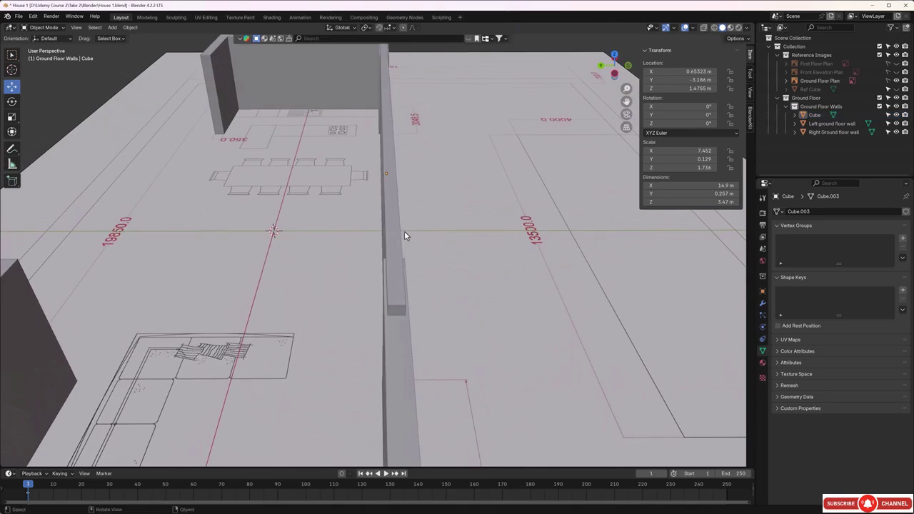
pyautogui.press('KP_7')
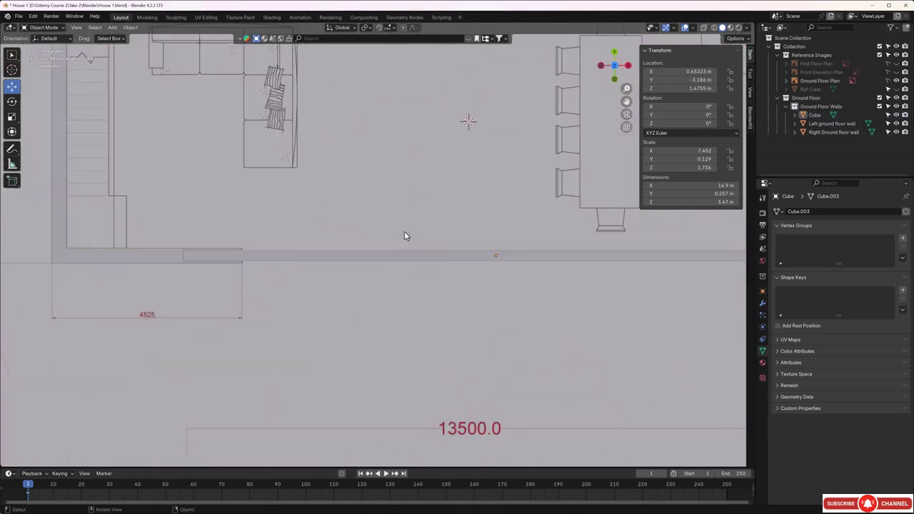
pyautogui.scroll(7, 209, 275)
pyautogui.keyDown('shift'); pyautogui.moveTo(208, 273); pyautogui.dragTo(402, 229, button='middle'); pyautogui.keyUp('shift')
pyautogui.keyDown('shift'); pyautogui.moveTo(123, 244); pyautogui.dragTo(345, 241, button='middle'); pyautogui.keyUp('shift')
pyautogui.scroll(2, 342, 238)
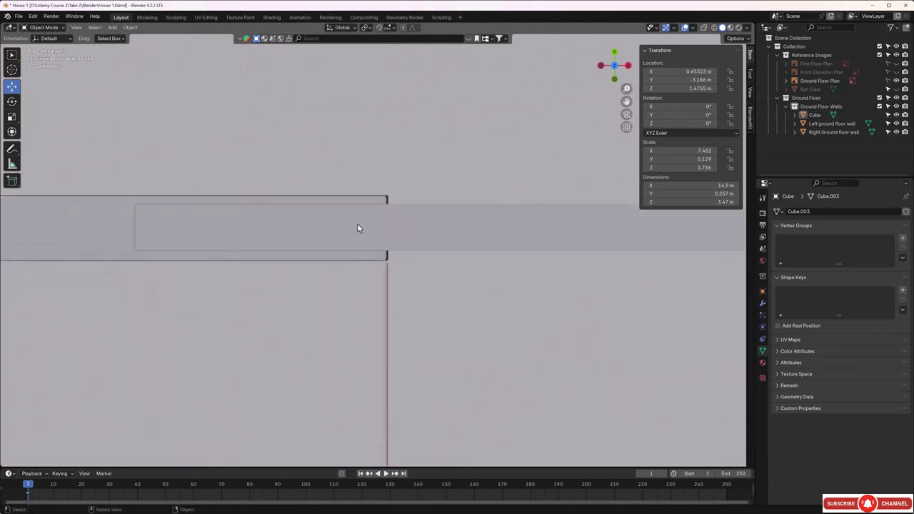
pyautogui.click(363, 240)
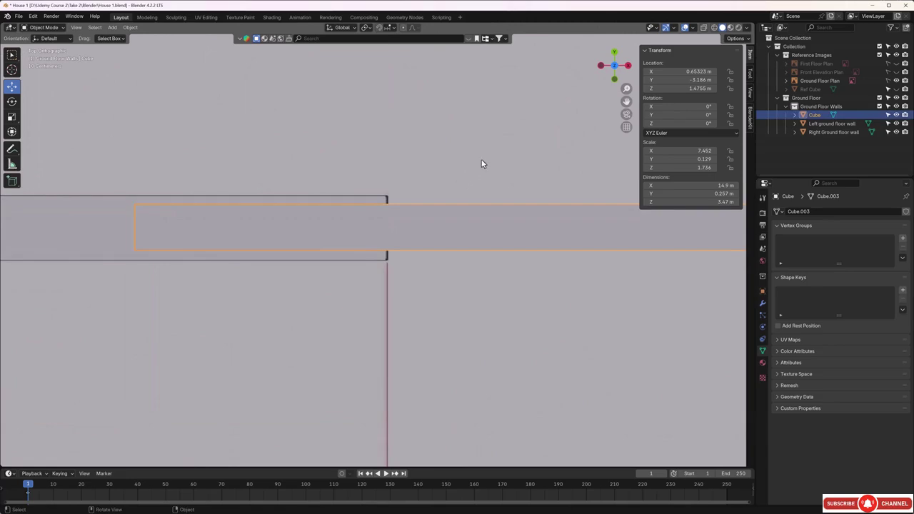
pyautogui.press('g')
pyautogui.press('y')
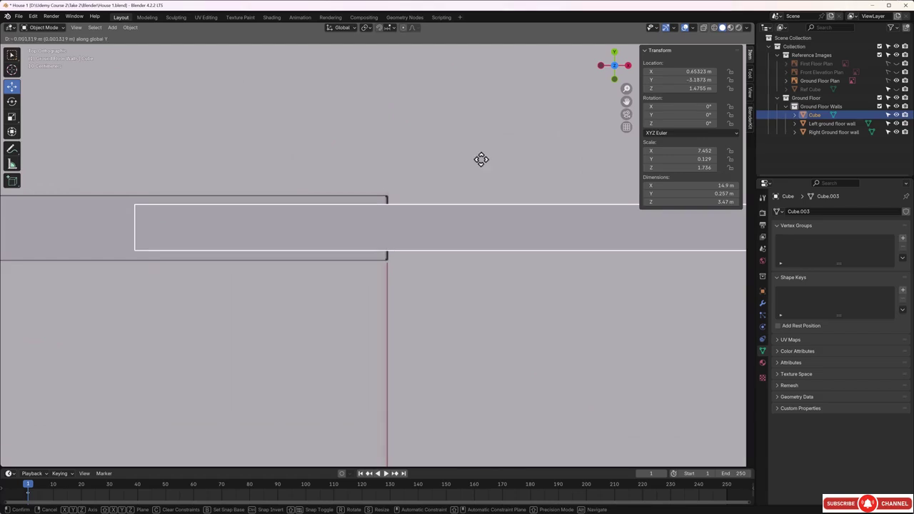
pyautogui.click(482, 159)
# Step: Duplicate the front strip along Y and place the copy in the back wall gap at about Y 3.23 m
pyautogui.scroll(-5, 477, 158)
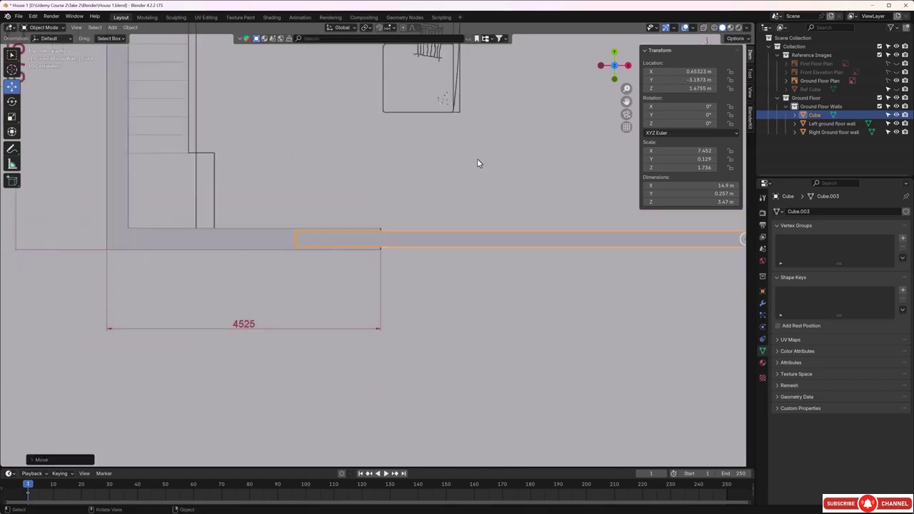
pyautogui.scroll(-4, 489, 172)
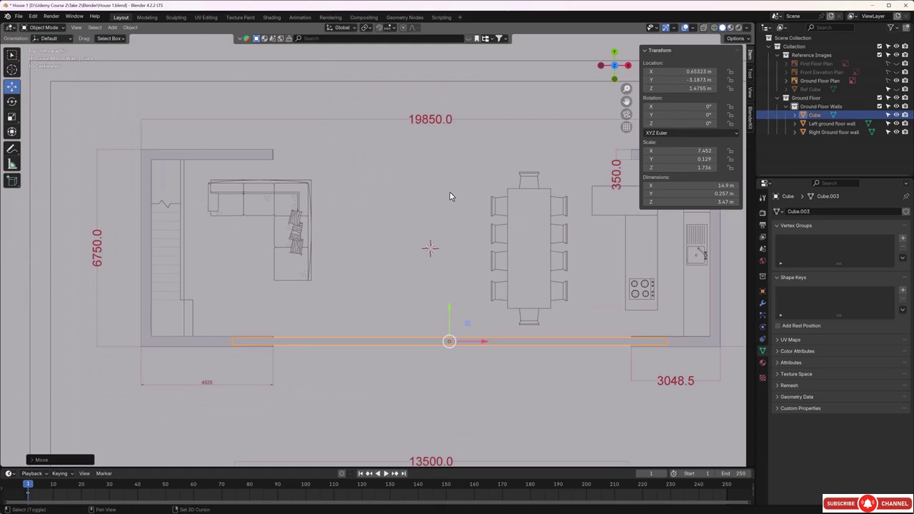
pyautogui.hotkey('shift', 'd')
pyautogui.press('y')
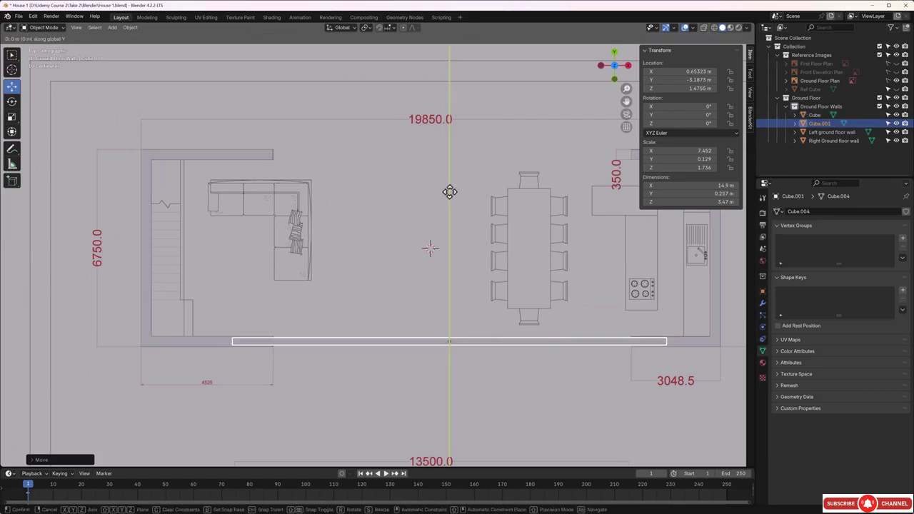
pyautogui.click(445, 46)
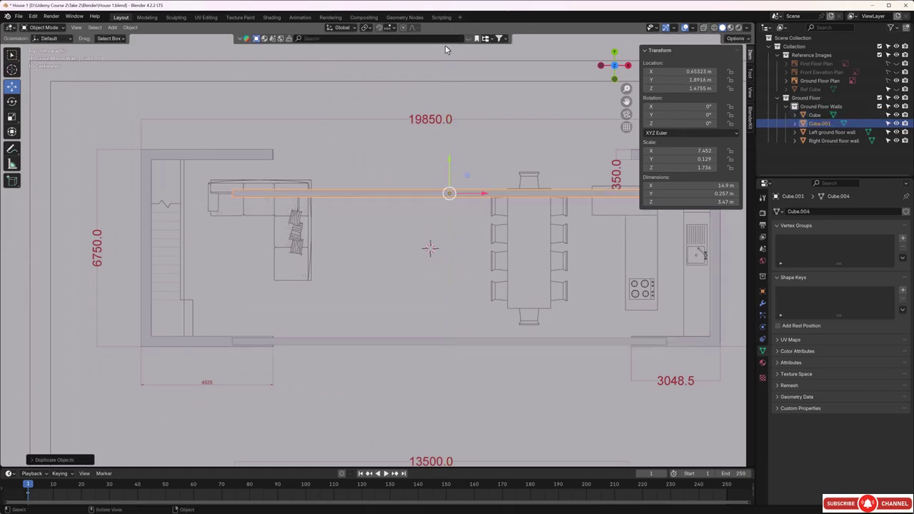
pyautogui.moveTo(450, 158); pyautogui.dragTo(447, 118)
# Step: Fine-tune the back strip along Y to about 3.226 m, centring it within the back wall's thickness
pyautogui.scroll(5, 275, 149)
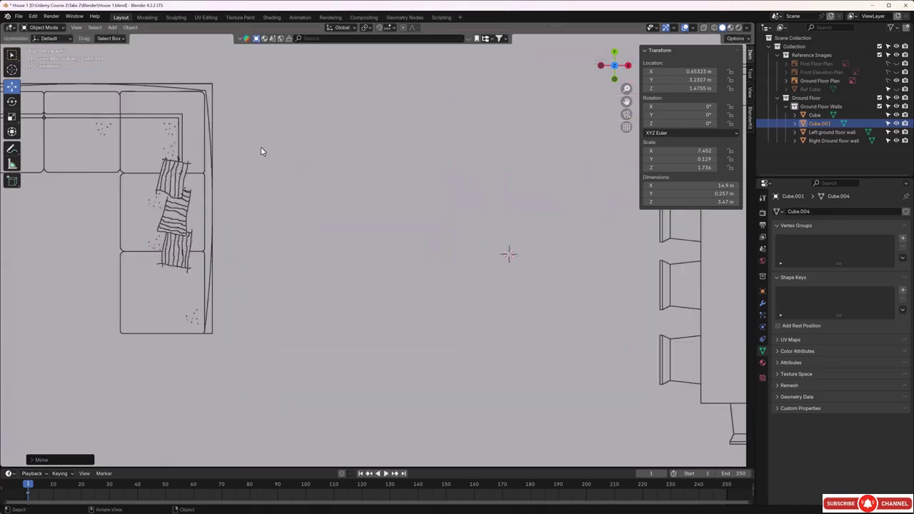
pyautogui.keyDown('shift'); pyautogui.moveTo(270, 141); pyautogui.dragTo(475, 286, button='middle'); pyautogui.keyUp('shift')
pyautogui.scroll(4, 281, 156)
pyautogui.keyDown('shift'); pyautogui.moveTo(296, 162); pyautogui.dragTo(369, 265, button='middle'); pyautogui.keyUp('shift')
pyautogui.scroll(3, 334, 212)
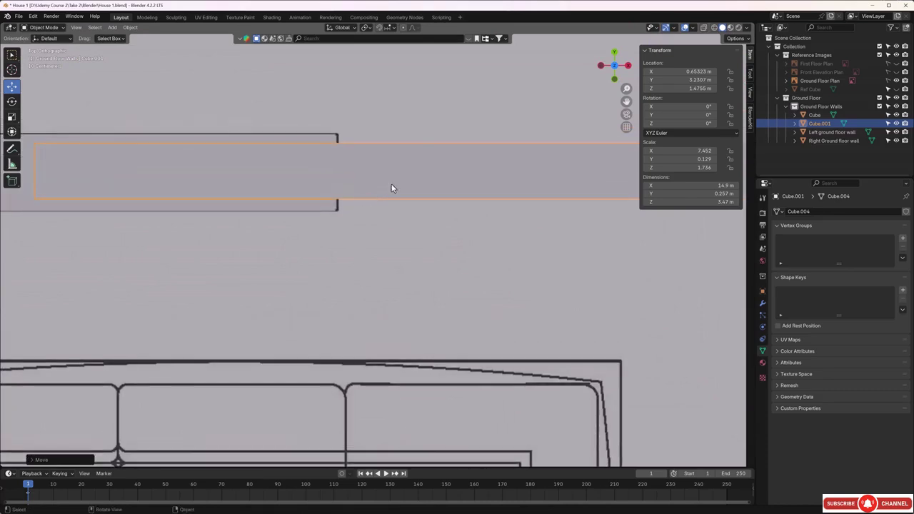
pyautogui.press('g')
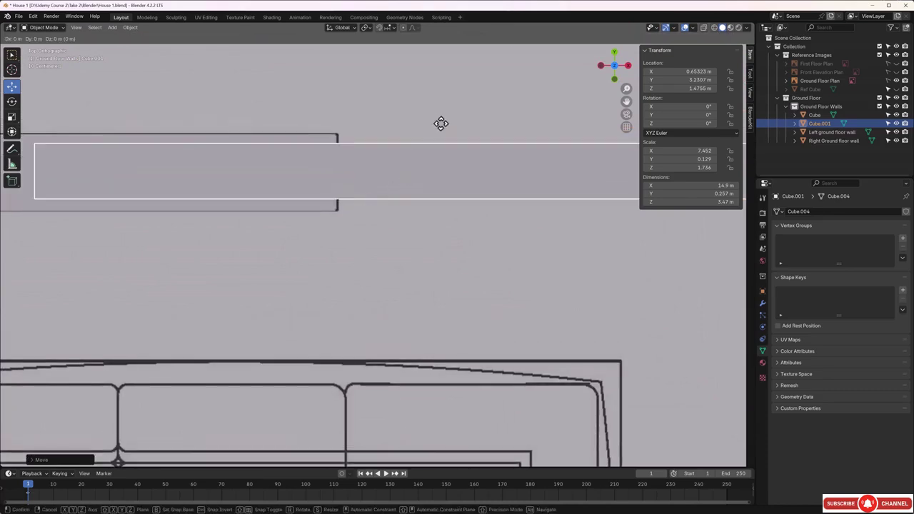
pyautogui.press('y')
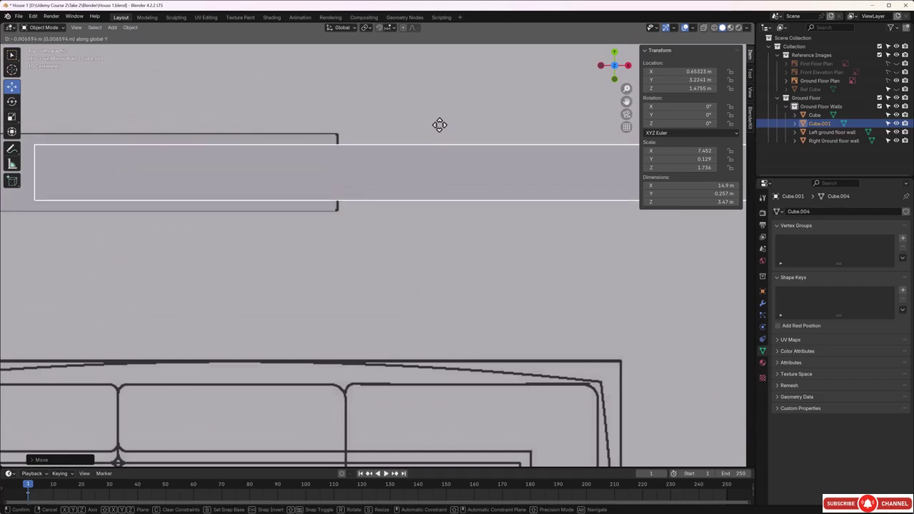
pyautogui.click(439, 125)
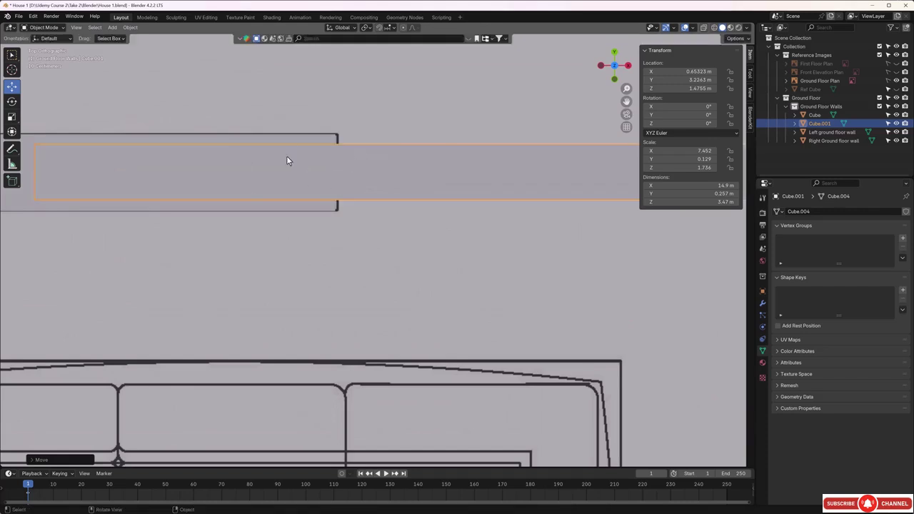
# Step: Examine from several angles how the two strips meet the ground floor walls, and check the staircase-side wall's transform values
pyautogui.scroll(-6, 343, 175)
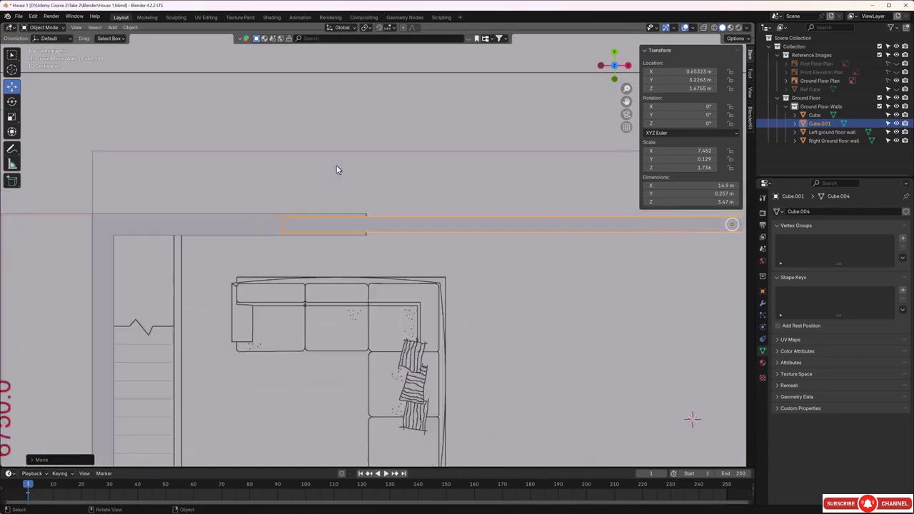
pyautogui.moveTo(422, 302); pyautogui.dragTo(364, 236, button='middle')
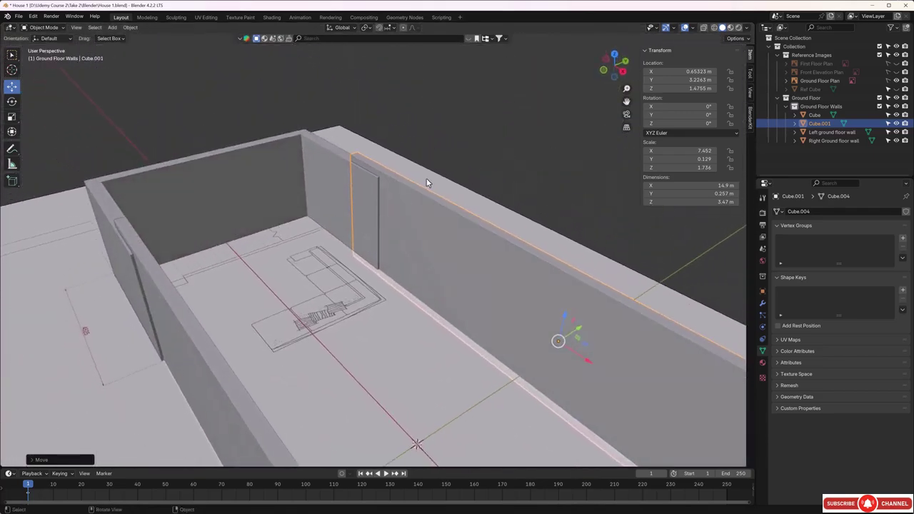
pyautogui.click(445, 150)
pyautogui.moveTo(445, 150); pyautogui.dragTo(461, 240, button='middle')
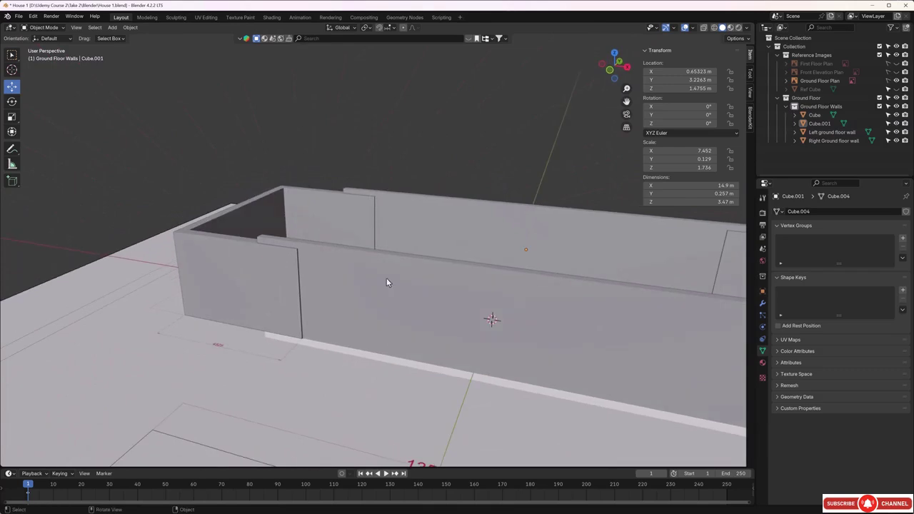
pyautogui.moveTo(388, 284); pyautogui.dragTo(395, 283, button='middle')
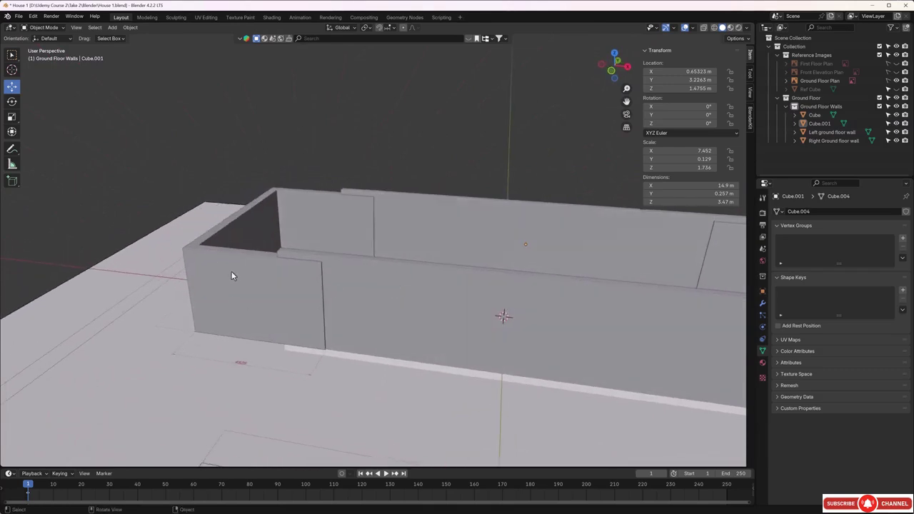
pyautogui.moveTo(245, 295); pyautogui.dragTo(268, 172, button='middle')
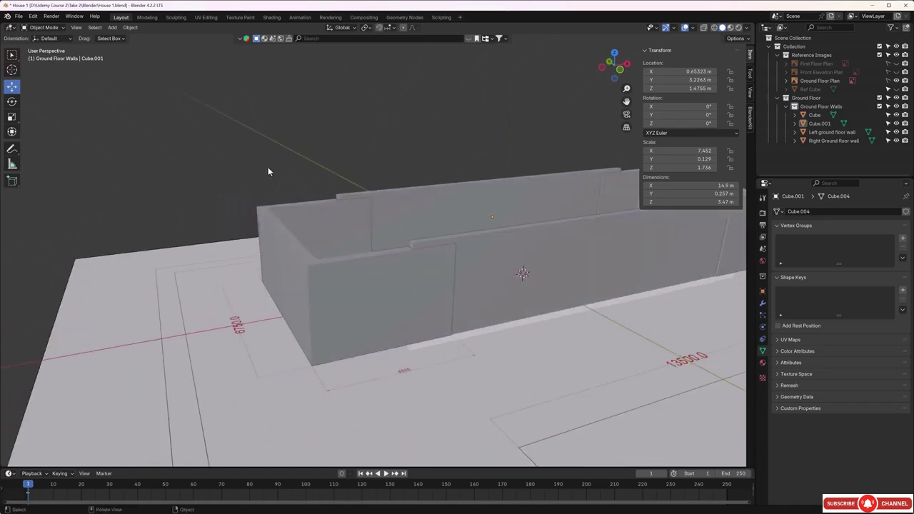
pyautogui.moveTo(419, 265)
pyautogui.mouseDown(button='middle')
pyautogui.moveTo(320, 268)
pyautogui.moveTo(340, 279)
pyautogui.moveTo(433, 270)
pyautogui.mouseUp(button='middle')
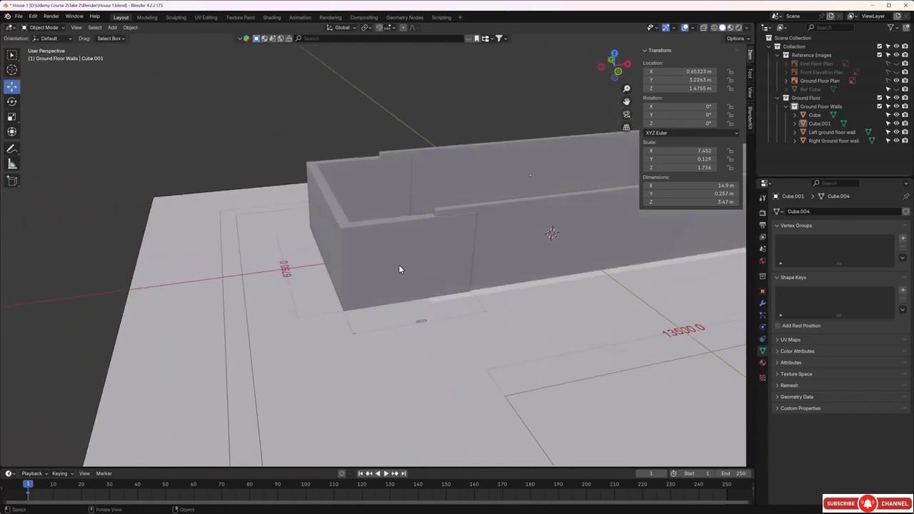
pyautogui.click(399, 269)
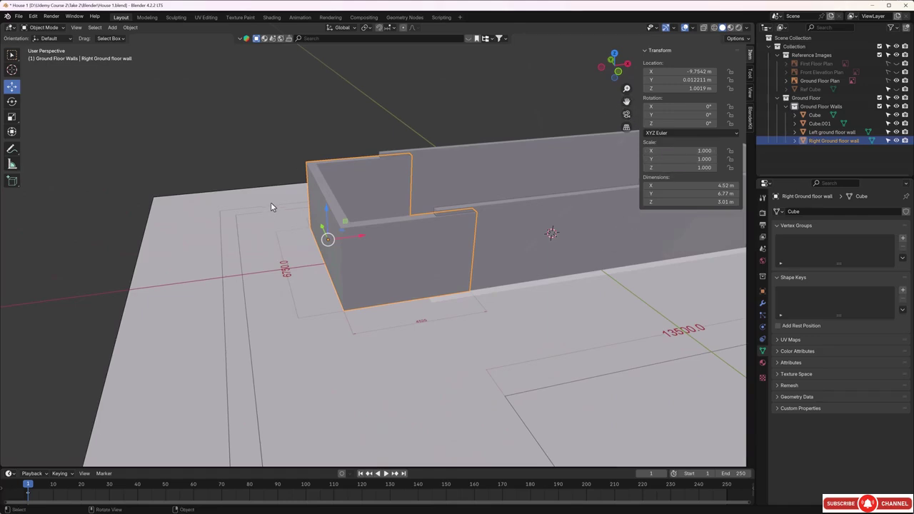
pyautogui.click(461, 105)
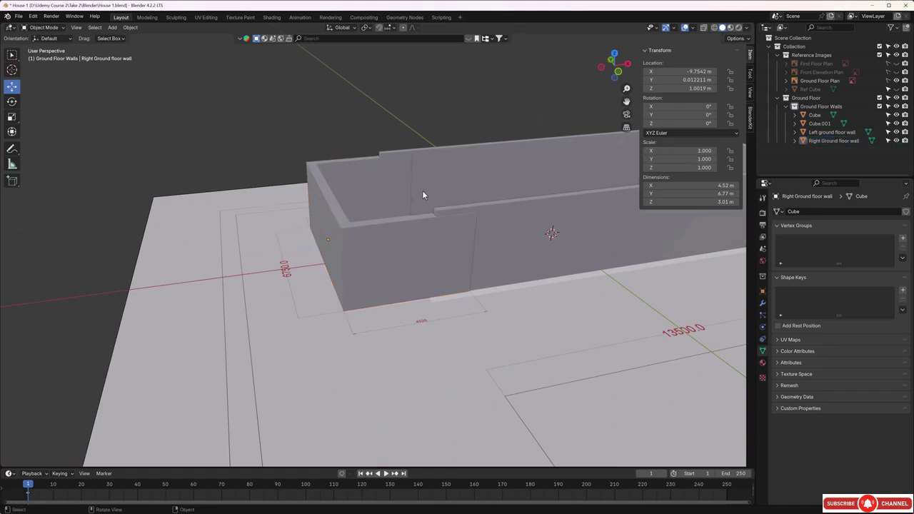
# Step: Apply Rotation & Scale to the front strip
pyautogui.click(491, 234)
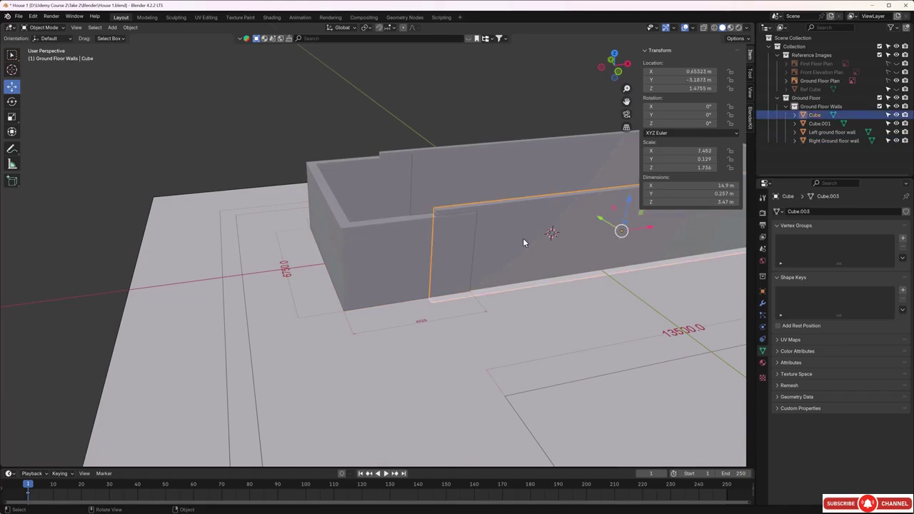
pyautogui.hotkey('ctrl', 'a')
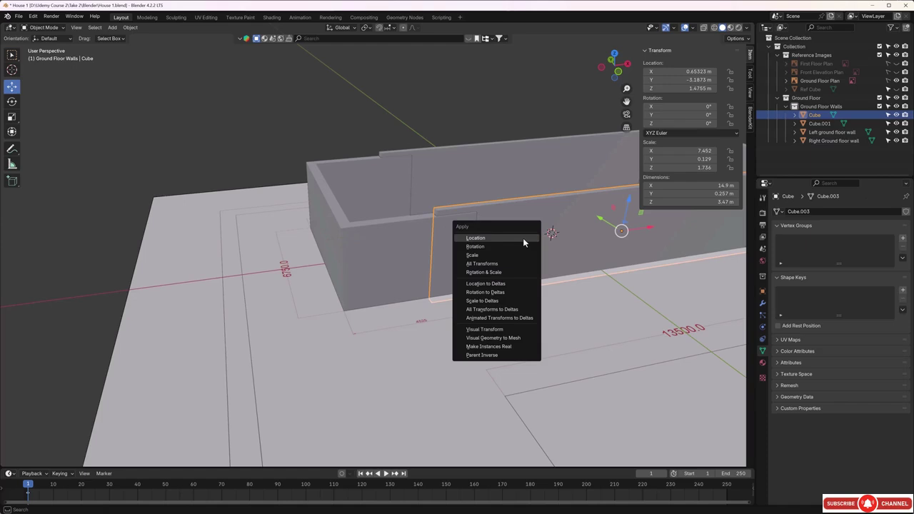
pyautogui.click(513, 272)
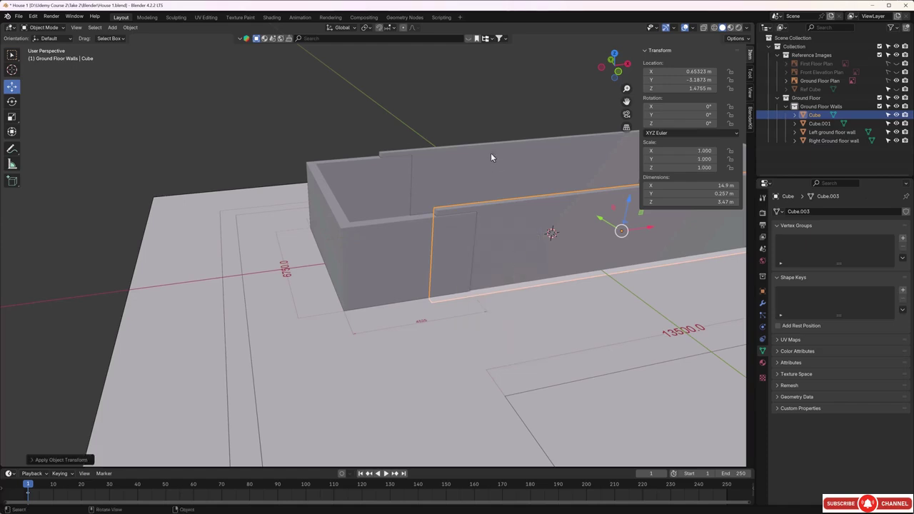
# Step: Apply Rotation & Scale to the back strip, Cube.001
pyautogui.click(502, 112)
pyautogui.click(482, 182)
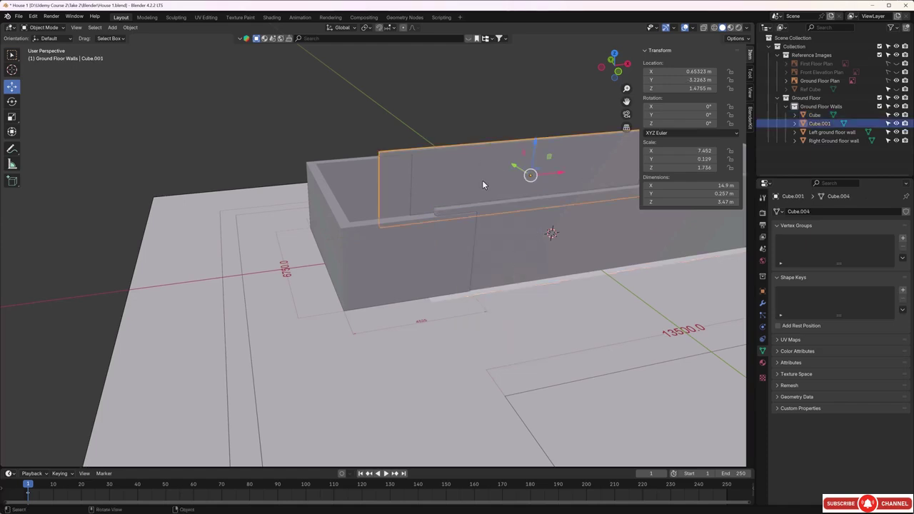
pyautogui.hotkey('ctrl', 'a')
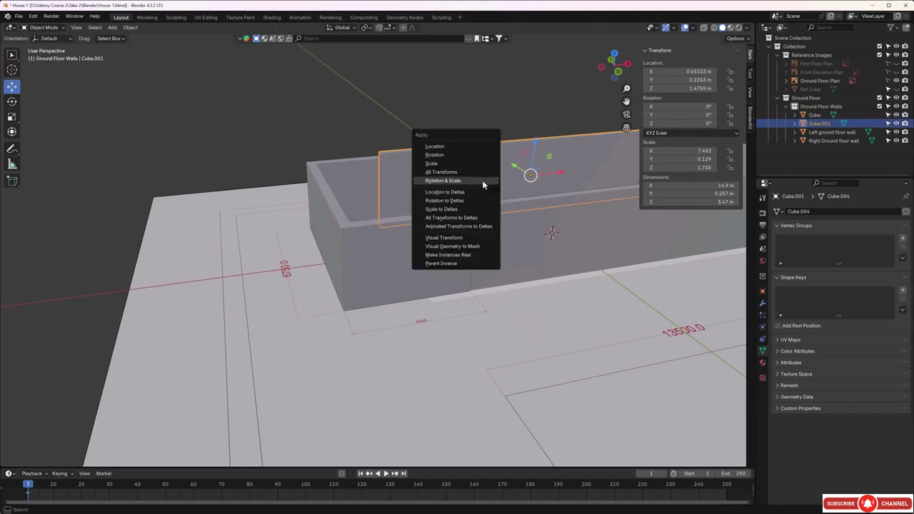
pyautogui.click(482, 180)
pyautogui.click(471, 126)
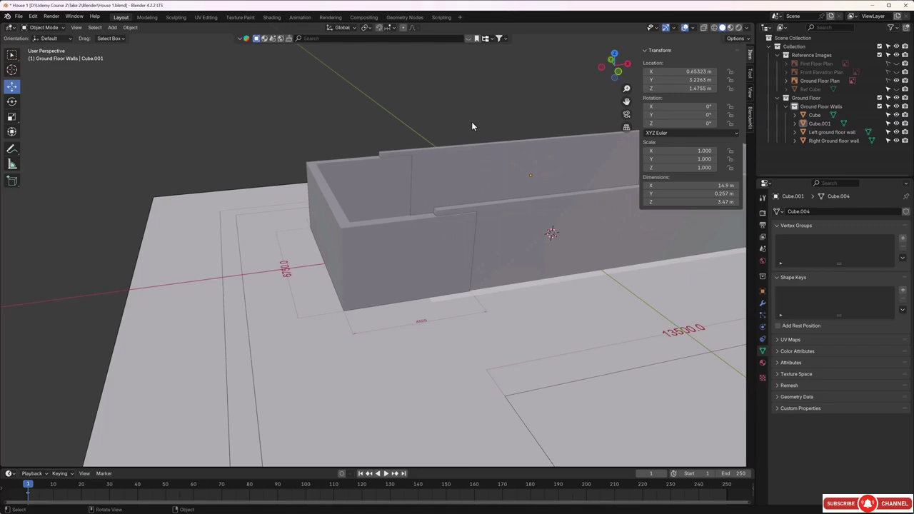
# Step: Add a Boolean modifier set to Difference to the Right Ground floor wall, with the back strip Cube.001 as its cutting object
pyautogui.moveTo(471, 126); pyautogui.dragTo(510, 183, button='middle')
pyautogui.click(503, 198)
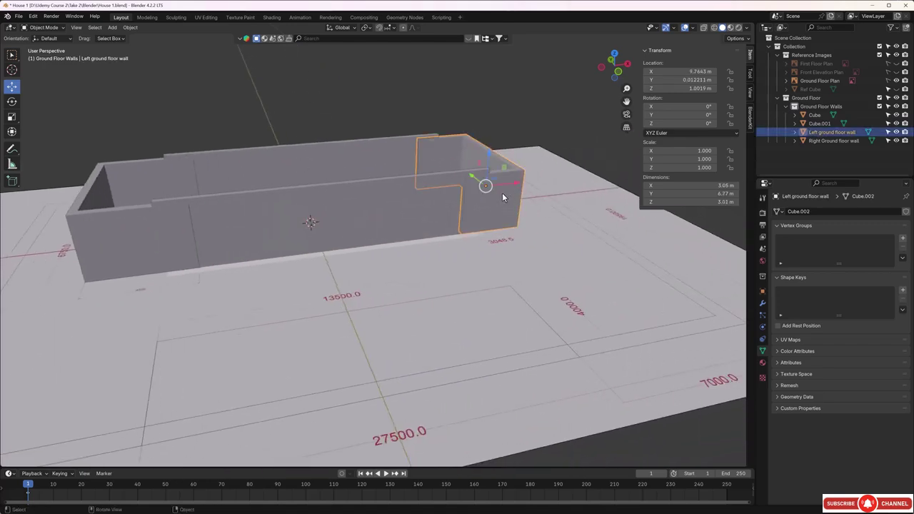
pyautogui.click(308, 105)
pyautogui.moveTo(308, 106); pyautogui.dragTo(271, 170, button='middle')
pyautogui.moveTo(498, 276); pyautogui.dragTo(494, 220, button='middle')
pyautogui.click(490, 228)
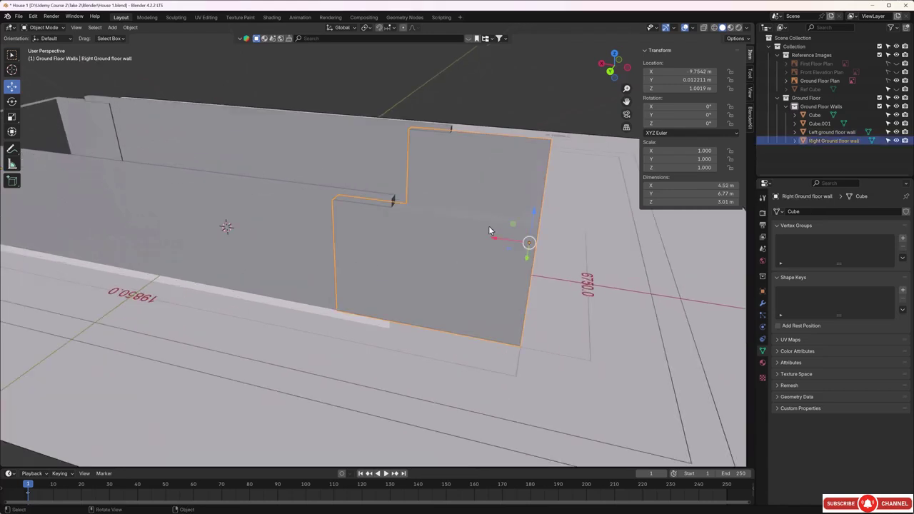
pyautogui.click(762, 304)
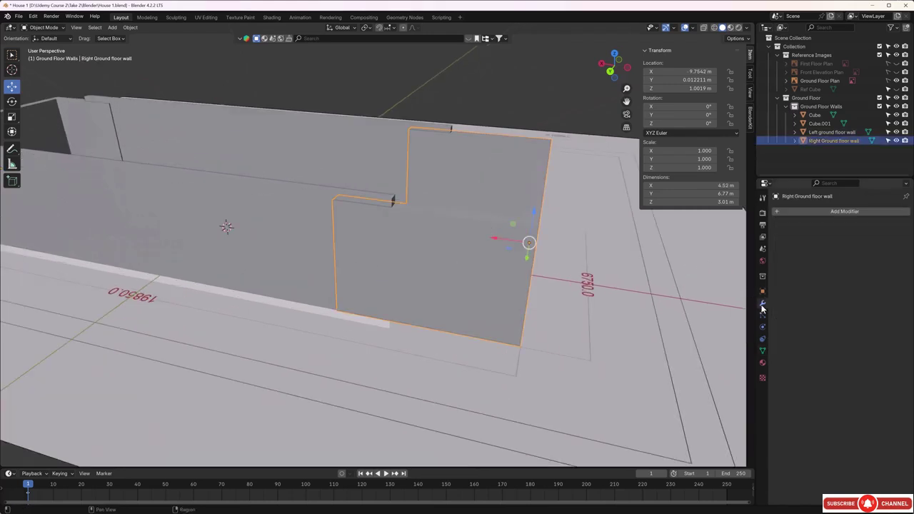
pyautogui.click(802, 211)
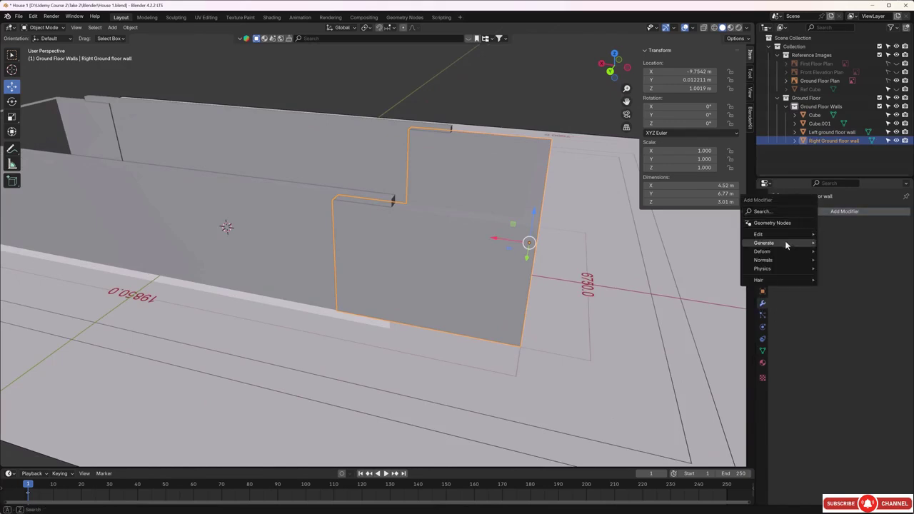
pyautogui.moveTo(786, 246)
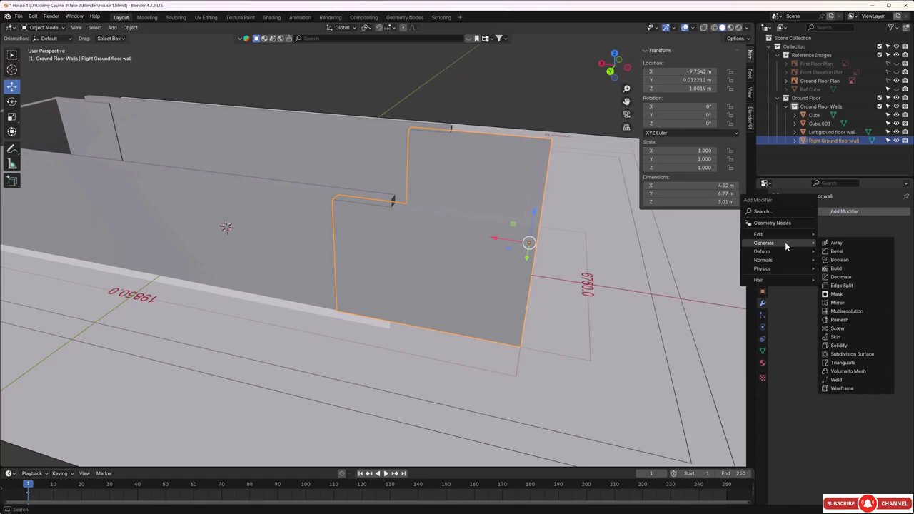
pyautogui.click(837, 260)
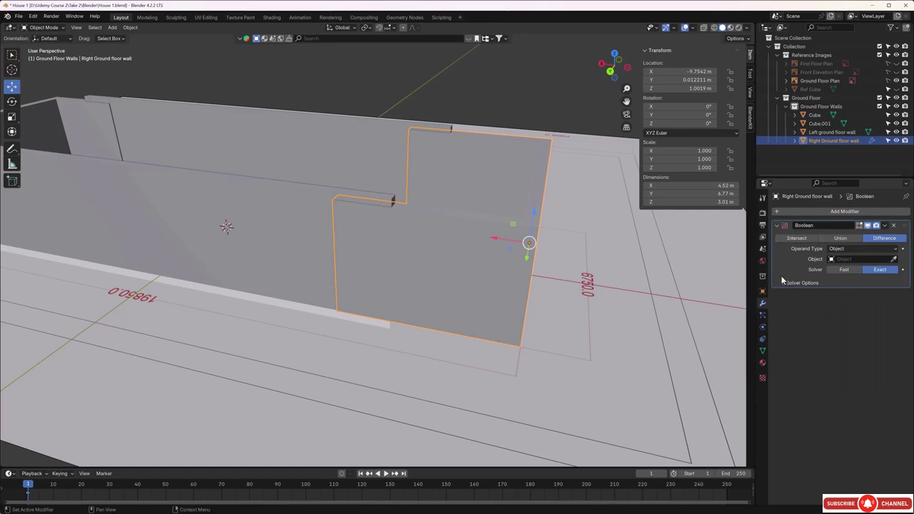
pyautogui.click(895, 260)
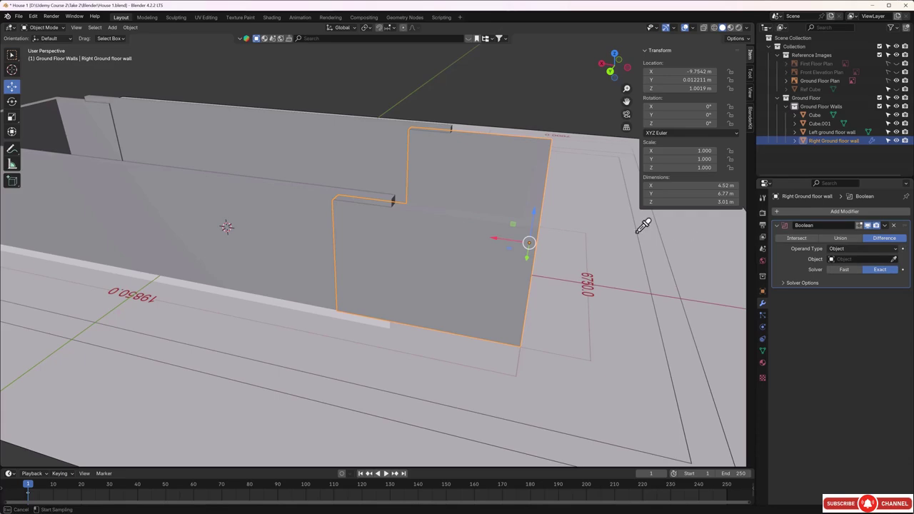
pyautogui.click(264, 192)
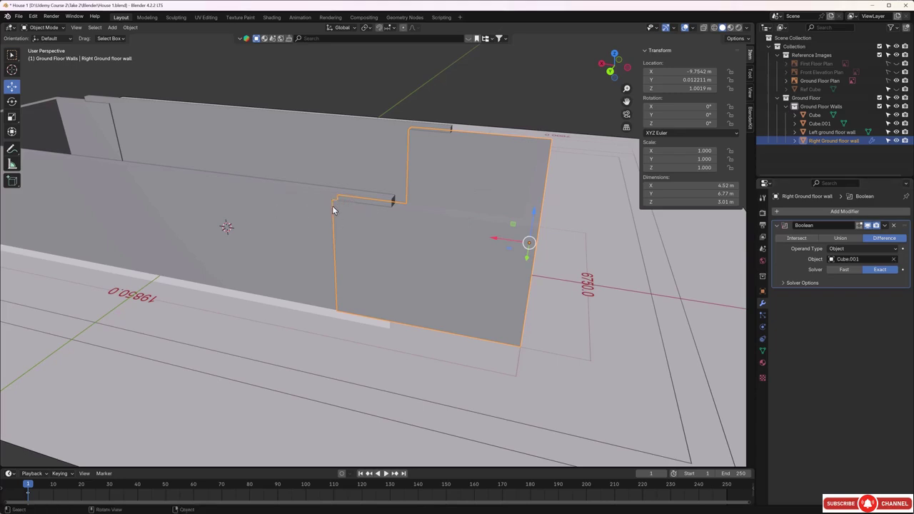
# Step: Temporarily hide the back strip Cube.001 to inspect the cut in the Right Ground floor wall, and show it again
pyautogui.click(291, 231)
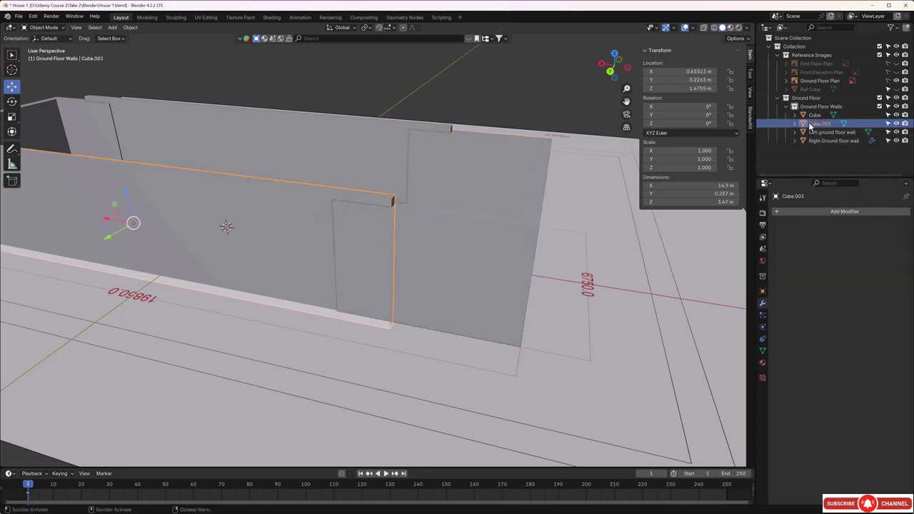
pyautogui.click(896, 123)
pyautogui.moveTo(500, 235); pyautogui.dragTo(502, 261, button='middle')
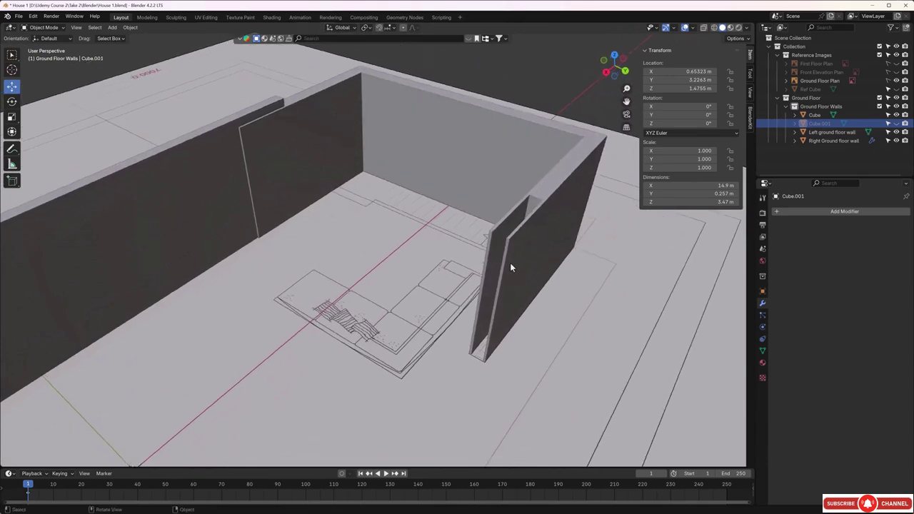
pyautogui.click(896, 123)
pyautogui.moveTo(531, 283); pyautogui.dragTo(527, 278, button='middle')
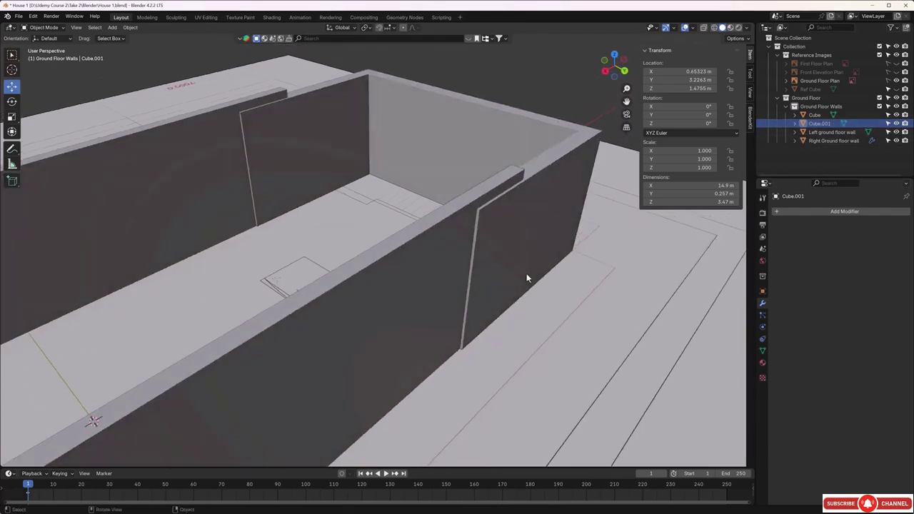
# Step: Apply the Right Ground floor wall's Boolean modifier that uses Cube.001
pyautogui.click(555, 198)
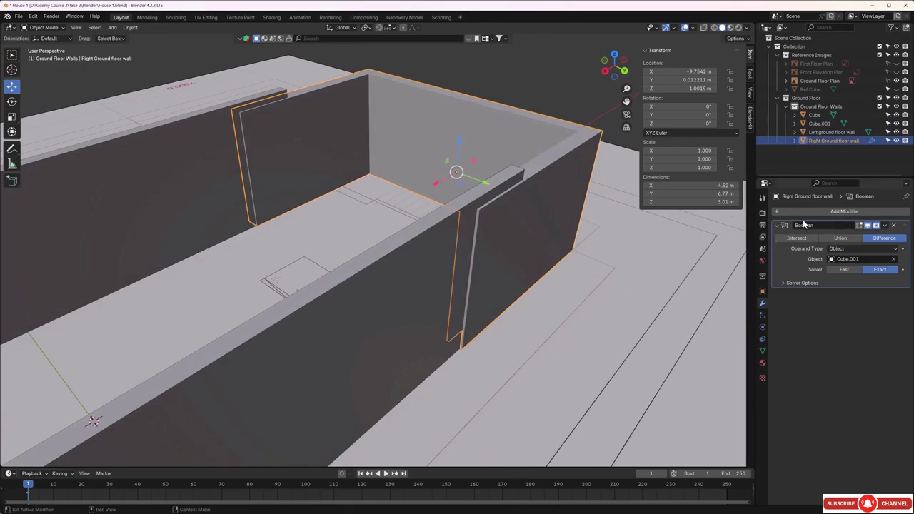
pyautogui.click(885, 226)
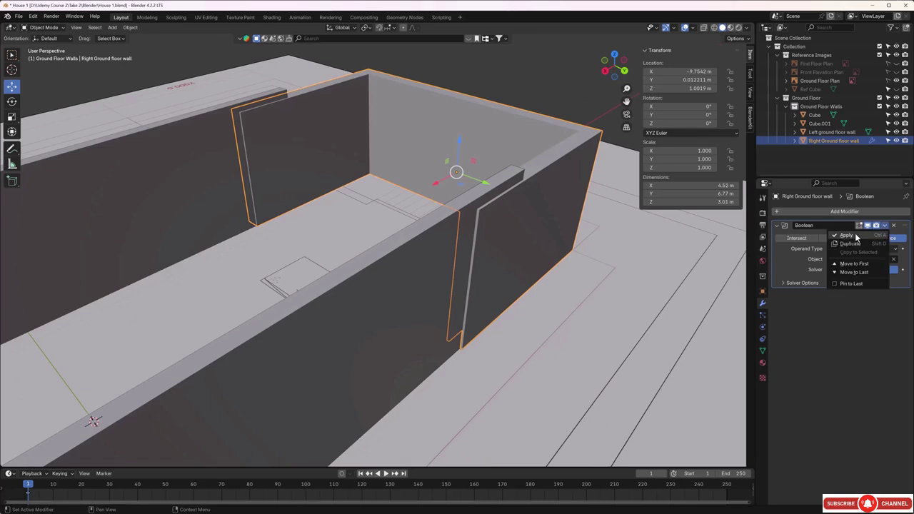
pyautogui.click(854, 234)
pyautogui.click(560, 74)
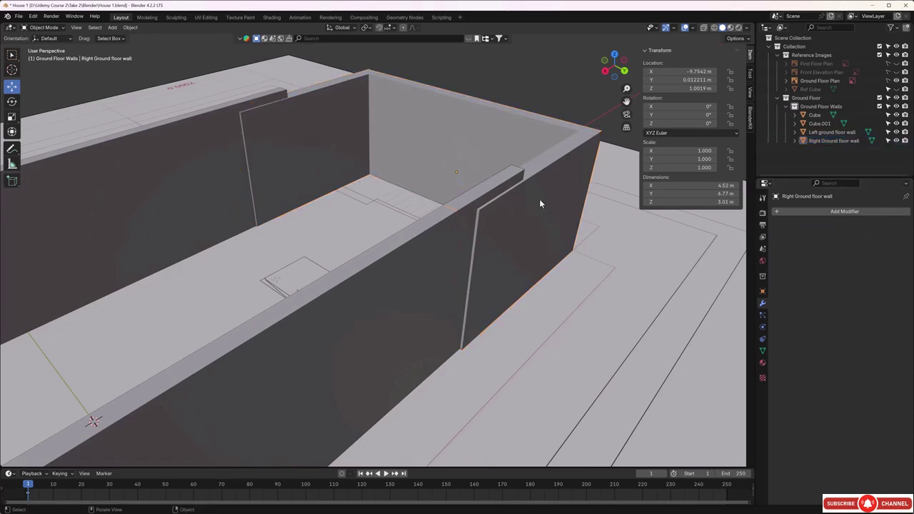
# Step: Subtract the front strip, Cube, from the Right Ground floor wall with a second Boolean Difference modifier and apply it
pyautogui.click(539, 199)
pyautogui.moveTo(364, 224); pyautogui.dragTo(435, 271, button='middle')
pyautogui.click(809, 212)
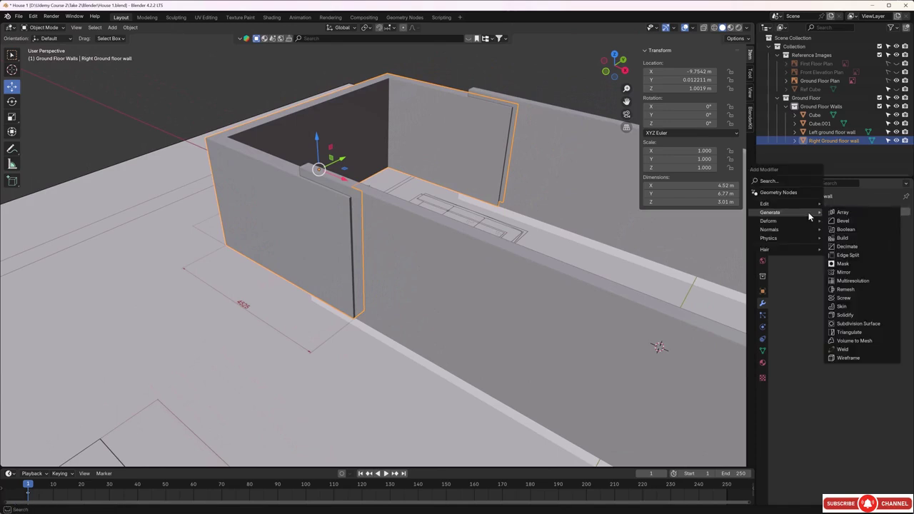
pyautogui.click(845, 229)
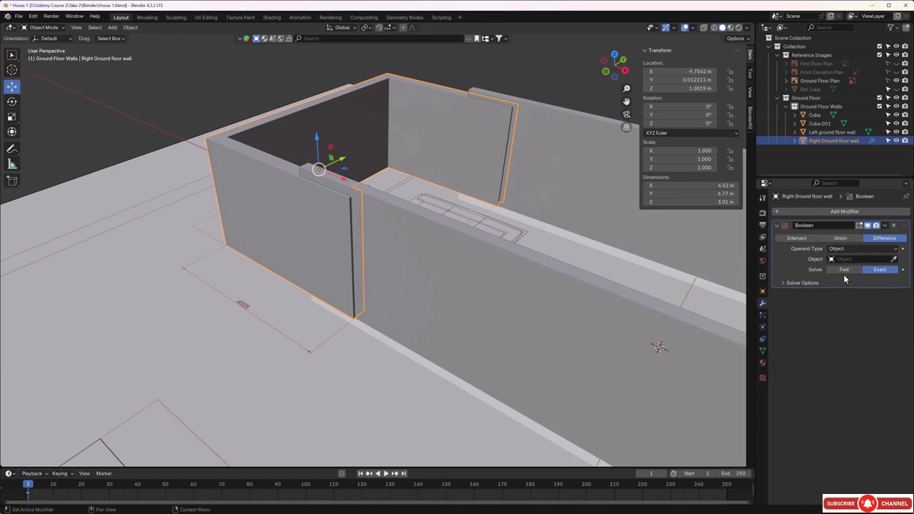
pyautogui.click(894, 260)
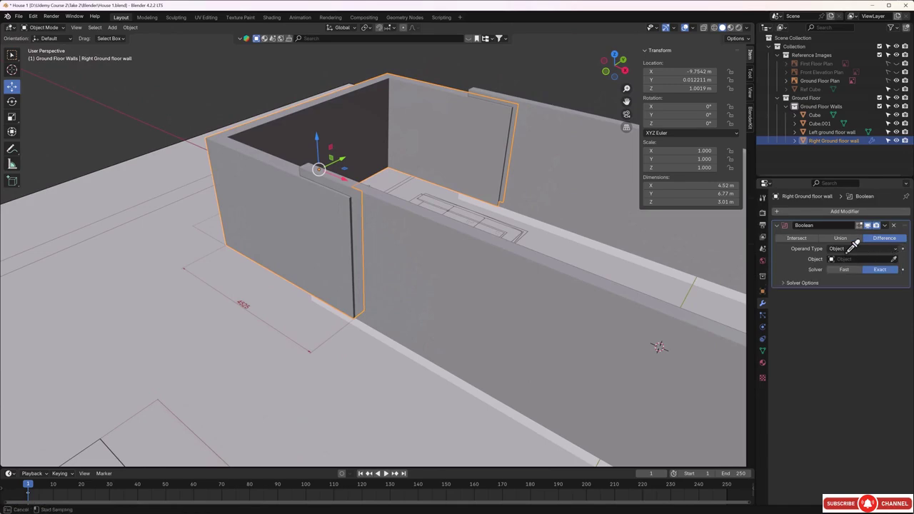
pyautogui.click(461, 248)
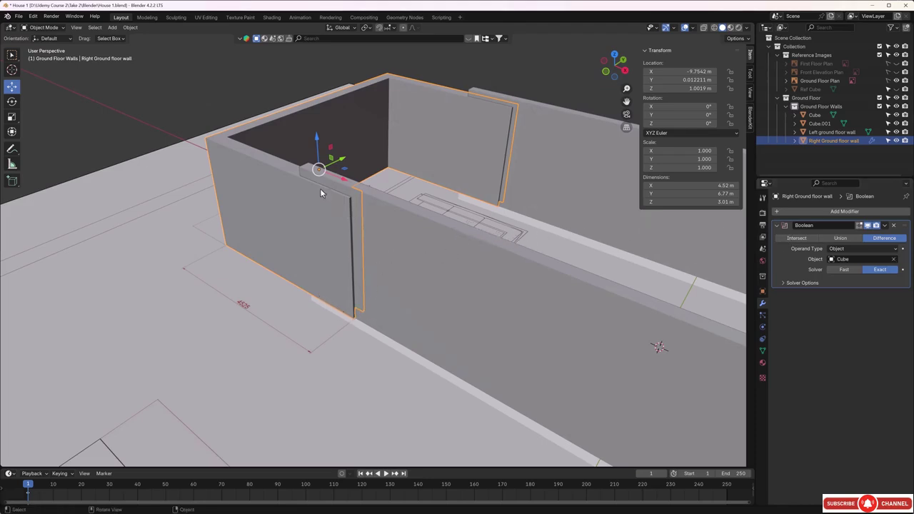
pyautogui.moveTo(328, 217); pyautogui.dragTo(333, 225, button='middle')
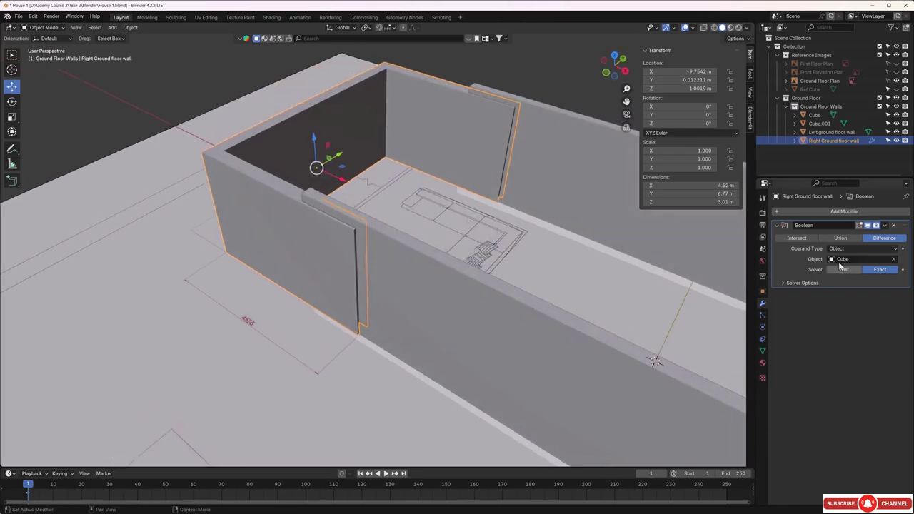
pyautogui.click(886, 227)
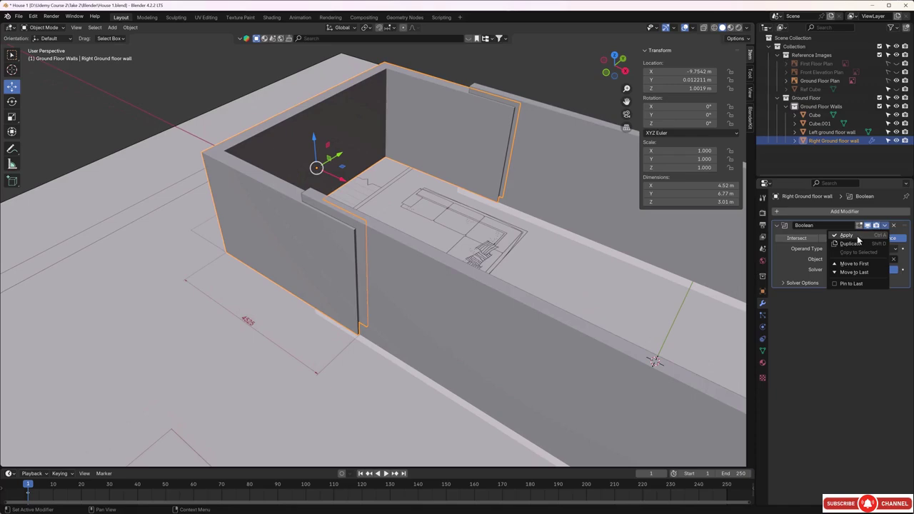
pyautogui.click(857, 236)
# Step: Add a Boolean modifier set to Difference to the Left ground floor wall, with the front strip Cube as its cutting object
pyautogui.moveTo(453, 264); pyautogui.dragTo(251, 259, button='middle')
pyautogui.scroll(3, 352, 241)
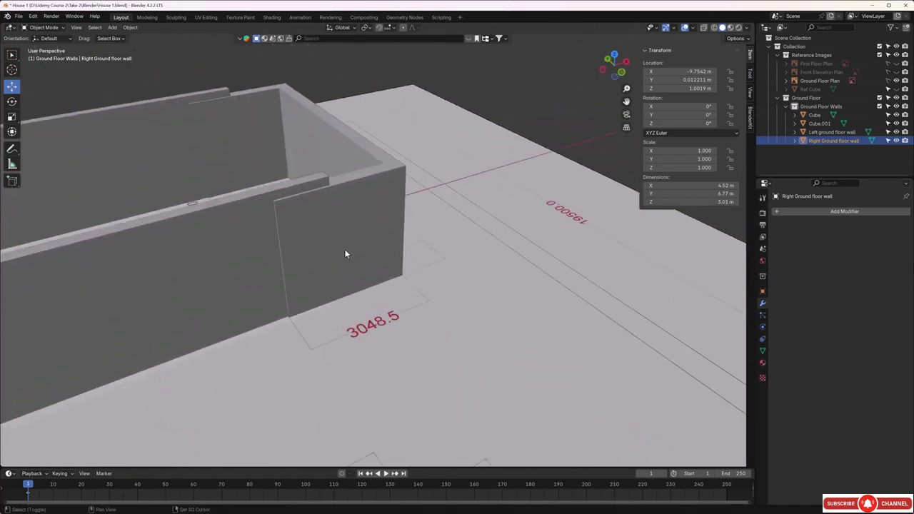
pyautogui.keyDown('shift'); pyautogui.moveTo(344, 250); pyautogui.dragTo(384, 232, button='middle'); pyautogui.keyUp('shift')
pyautogui.click(384, 232)
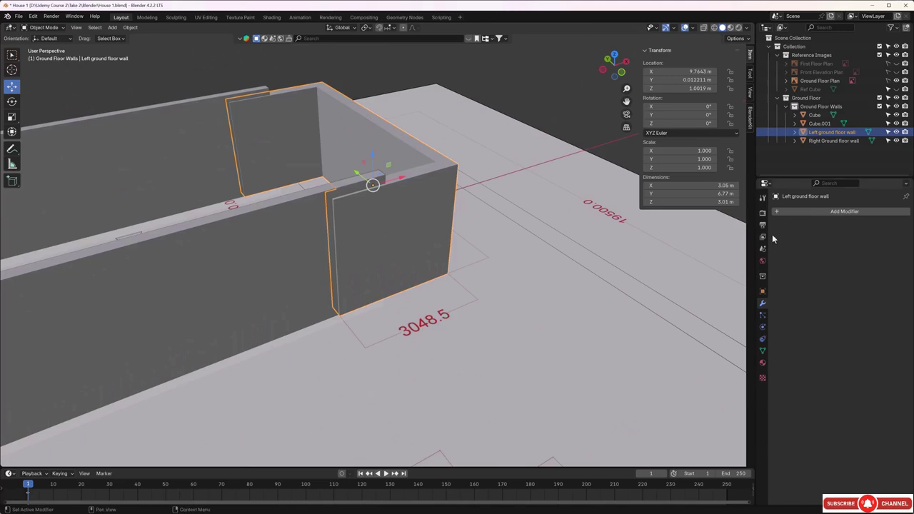
pyautogui.click(805, 211)
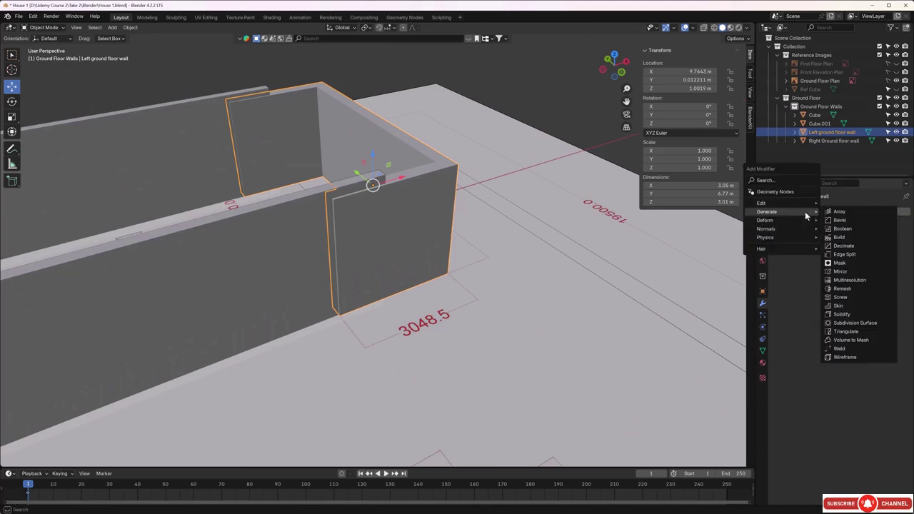
pyautogui.click(847, 229)
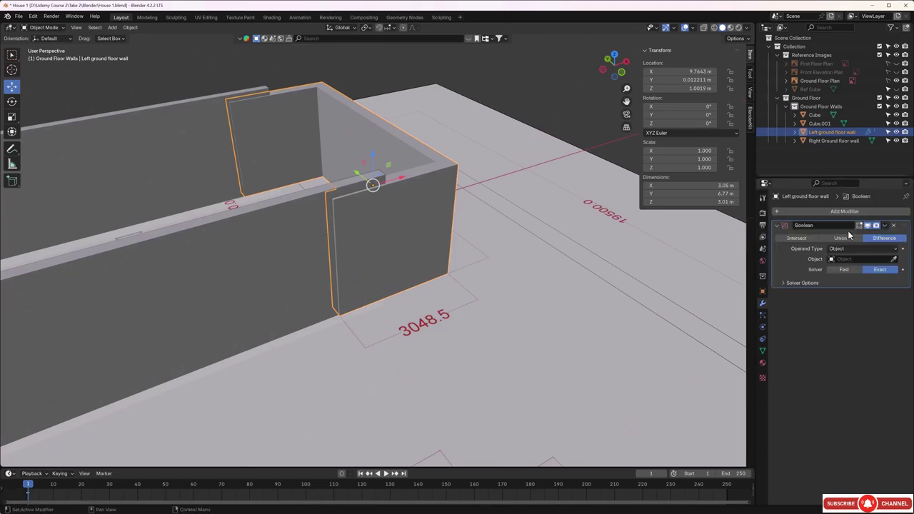
pyautogui.click(893, 259)
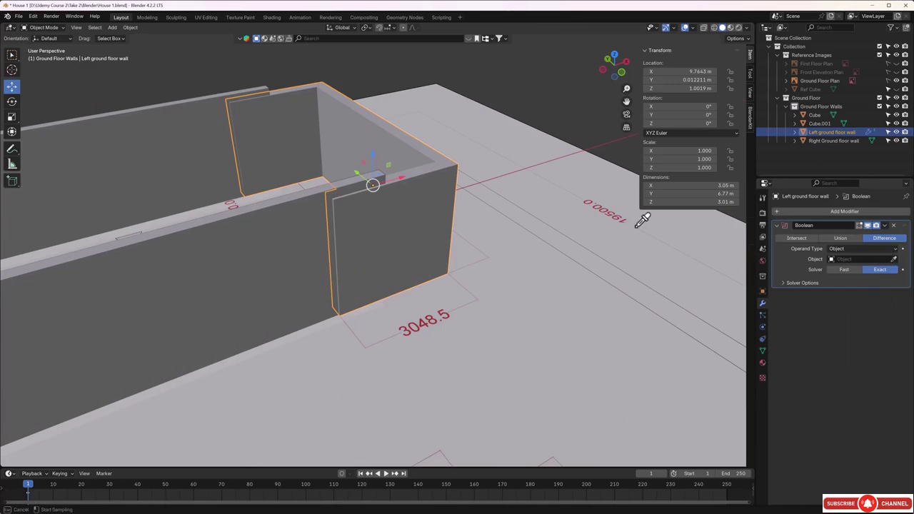
pyautogui.click(302, 202)
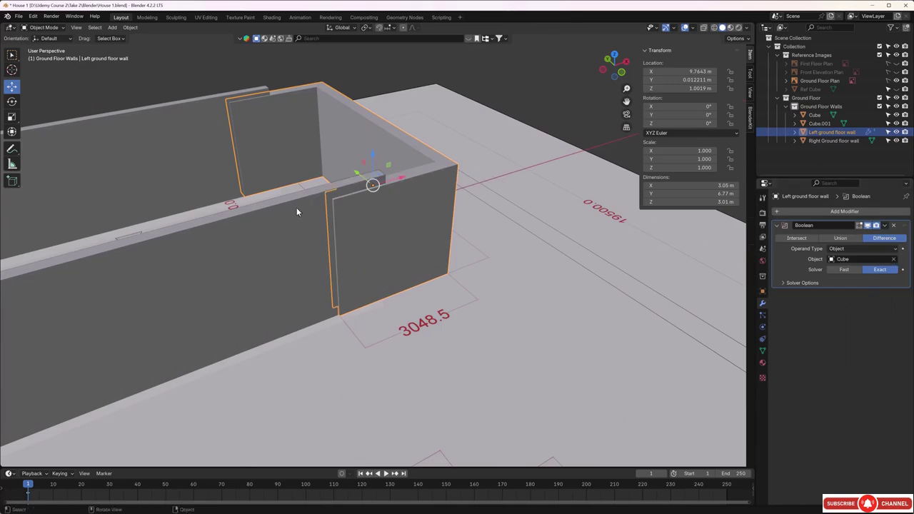
# Step: Toggle the visibility of the Left ground floor wall and the front strip to inspect the cut where they overlap
pyautogui.moveTo(290, 212); pyautogui.dragTo(303, 224, button='middle')
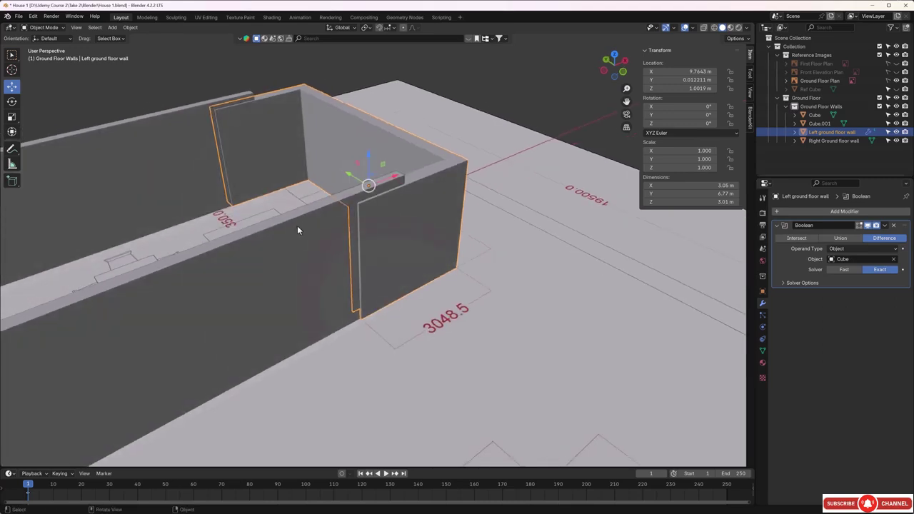
pyautogui.click(896, 133)
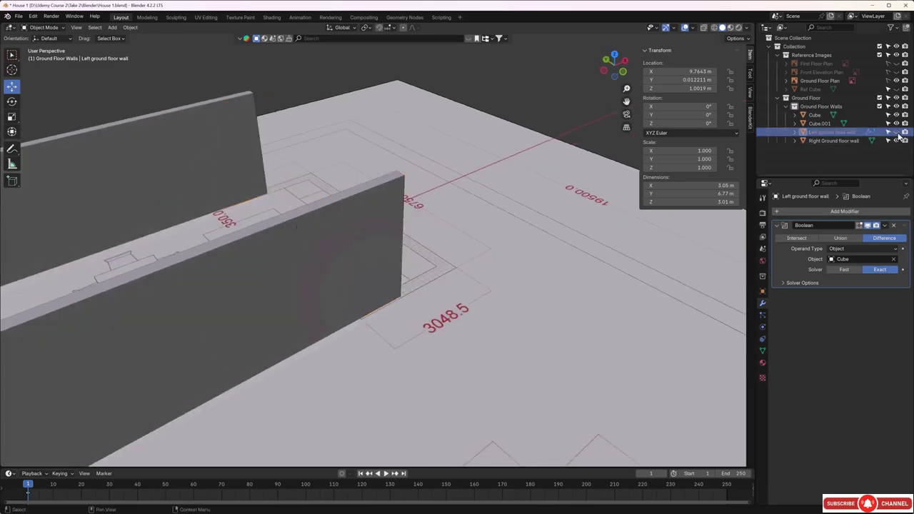
pyautogui.click(896, 132)
pyautogui.click(896, 132)
pyautogui.click(319, 277)
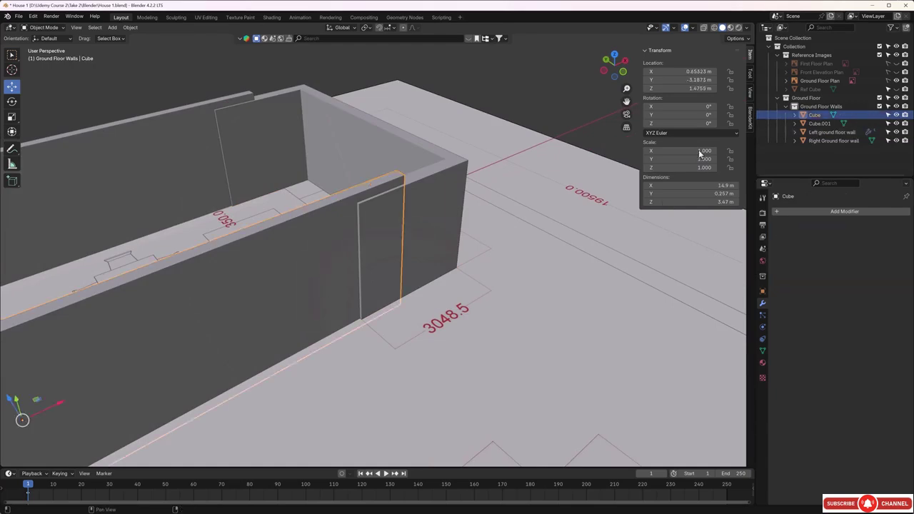
pyautogui.click(896, 132)
pyautogui.click(896, 115)
pyautogui.moveTo(347, 194); pyautogui.dragTo(364, 207, button='middle')
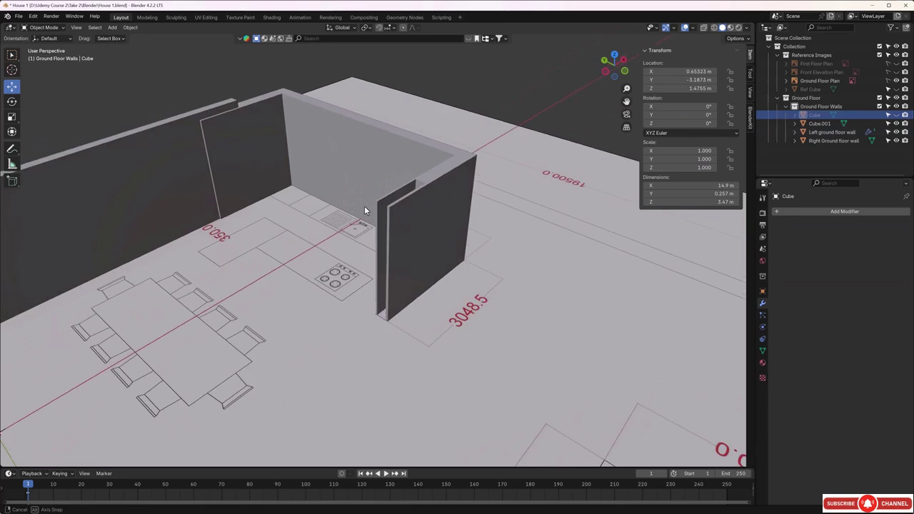
pyautogui.click(896, 114)
# Step: Apply the Left ground floor wall's Boolean modifier that uses the front strip Cube
pyautogui.click(455, 191)
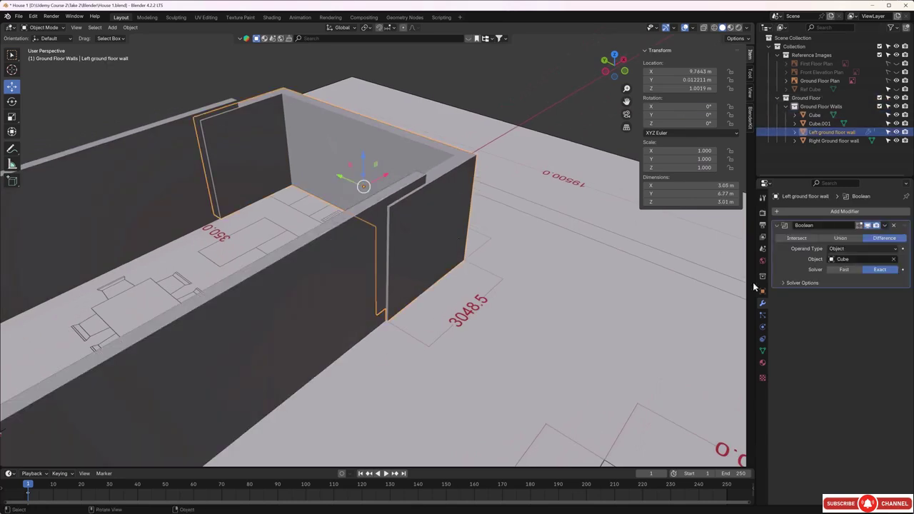
pyautogui.click(884, 226)
pyautogui.click(856, 237)
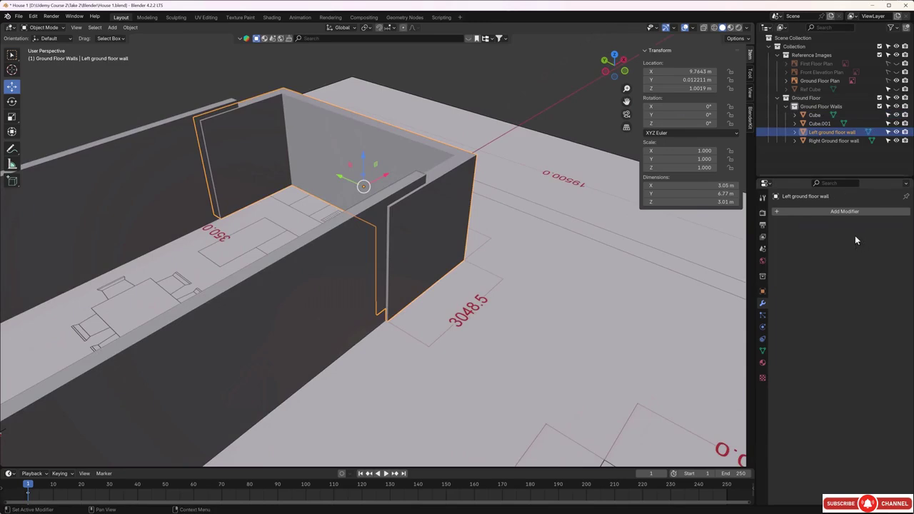
# Step: Add a Boolean modifier set to Difference to the Left ground floor wall
pyautogui.click(492, 95)
pyautogui.moveTo(492, 95); pyautogui.dragTo(442, 175, button='middle')
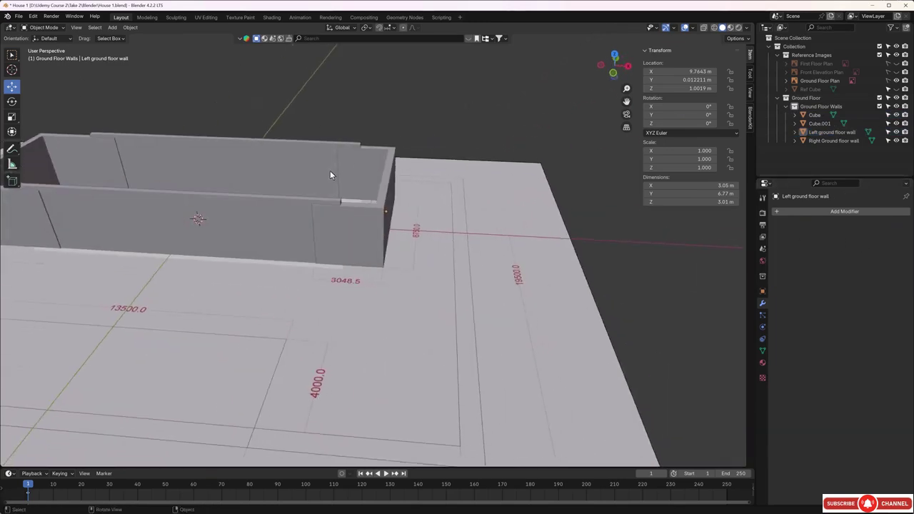
pyautogui.moveTo(330, 175); pyautogui.dragTo(236, 274, button='middle')
pyautogui.click(203, 226)
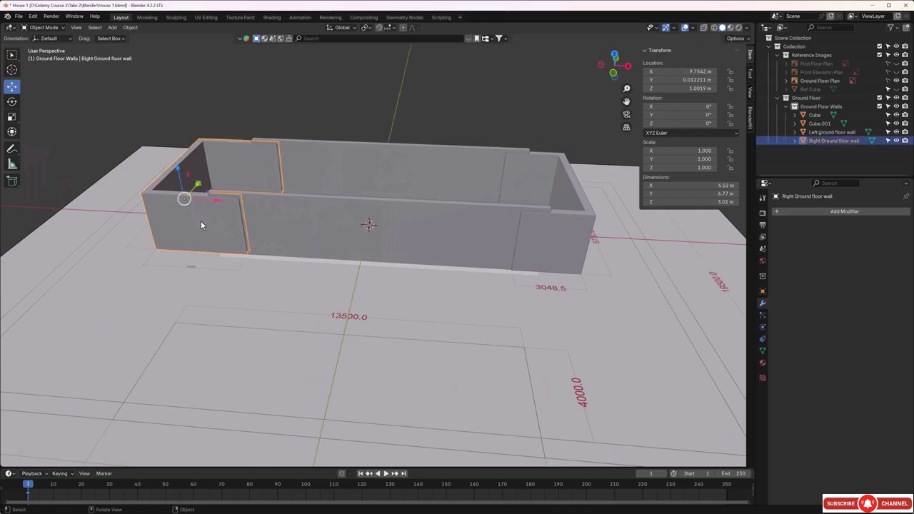
pyautogui.click(553, 179)
pyautogui.moveTo(552, 178); pyautogui.dragTo(414, 235, button='middle')
pyautogui.scroll(5, 397, 266)
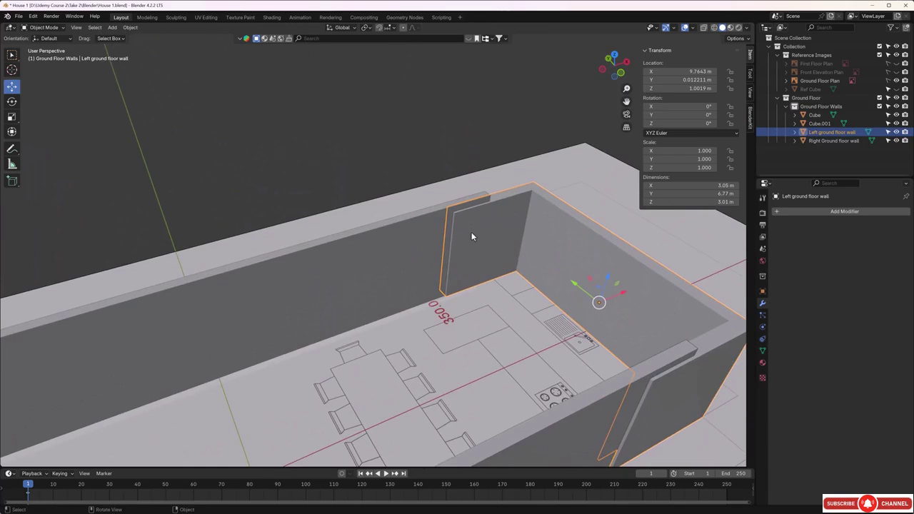
pyautogui.click(819, 213)
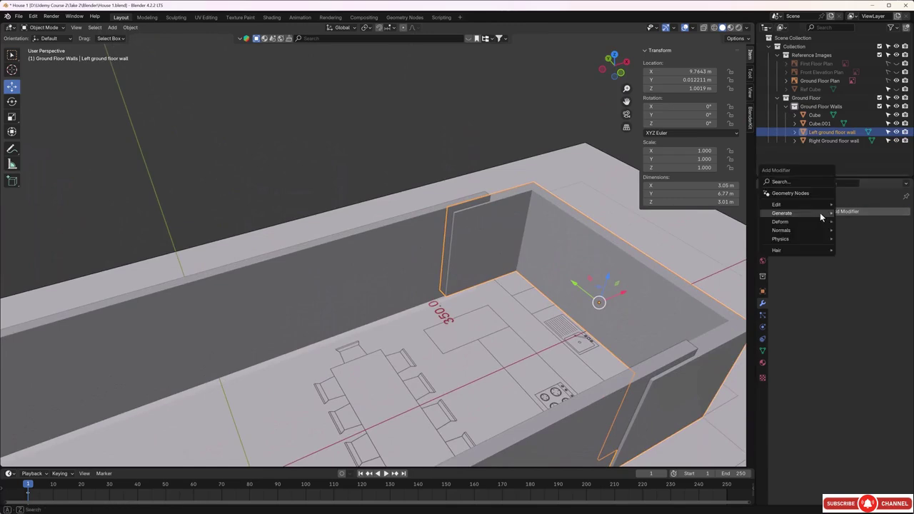
pyautogui.moveTo(820, 214)
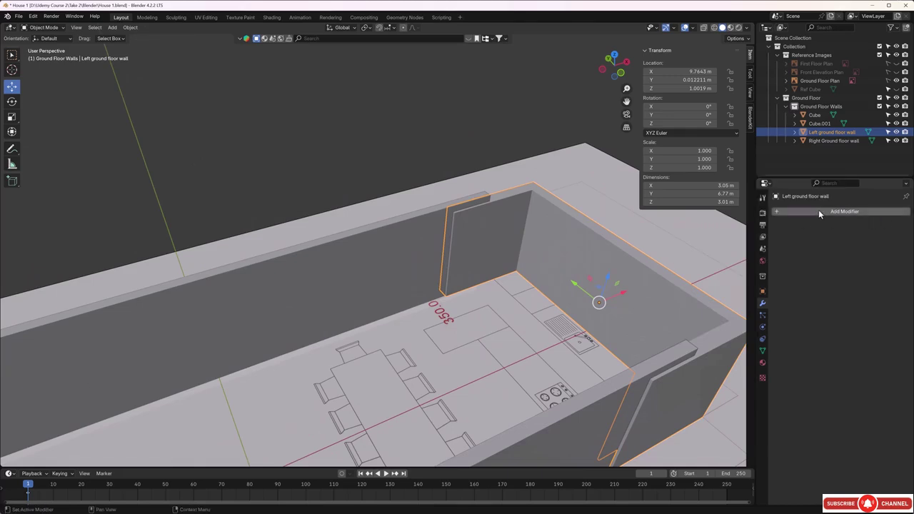
pyautogui.click(813, 213)
pyautogui.moveTo(770, 212)
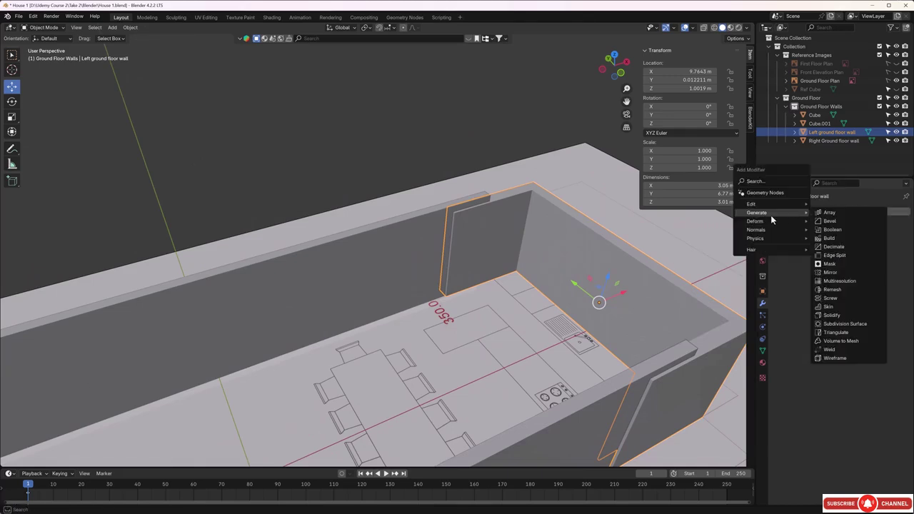
pyautogui.click(835, 230)
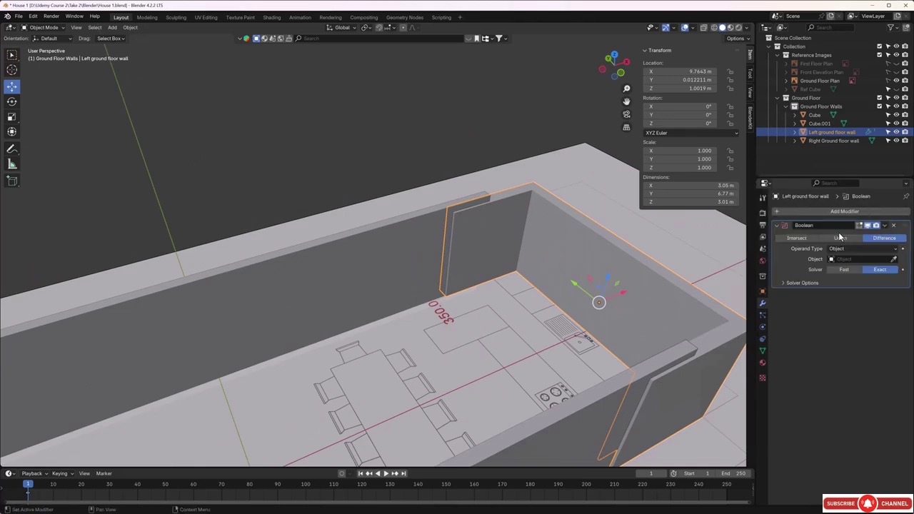
# Step: Pick the back strip Cube.001 as the Boolean's cutting object and apply the modifier to the Left ground floor wall
pyautogui.click(895, 260)
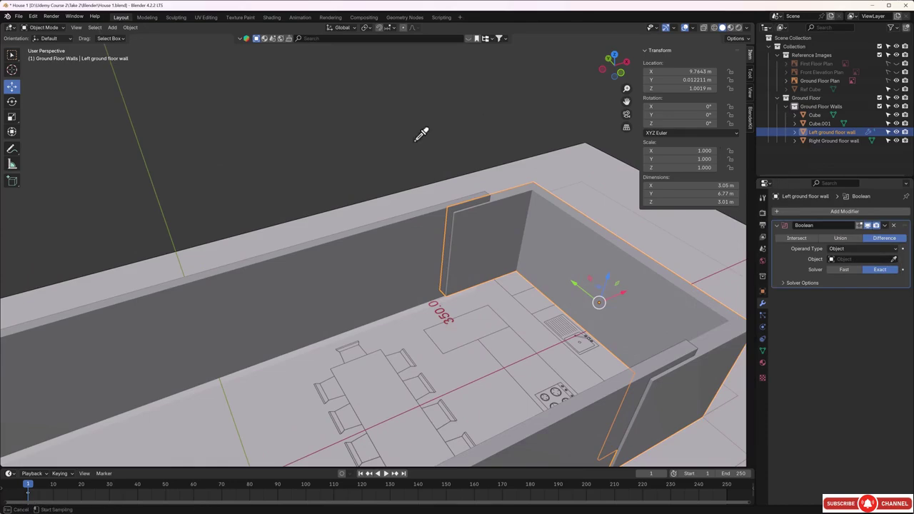
pyautogui.click(393, 227)
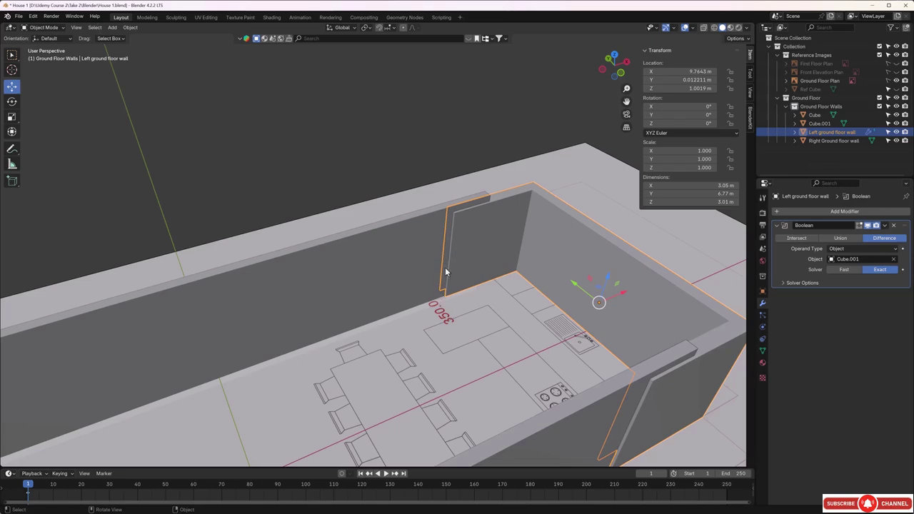
pyautogui.click(885, 225)
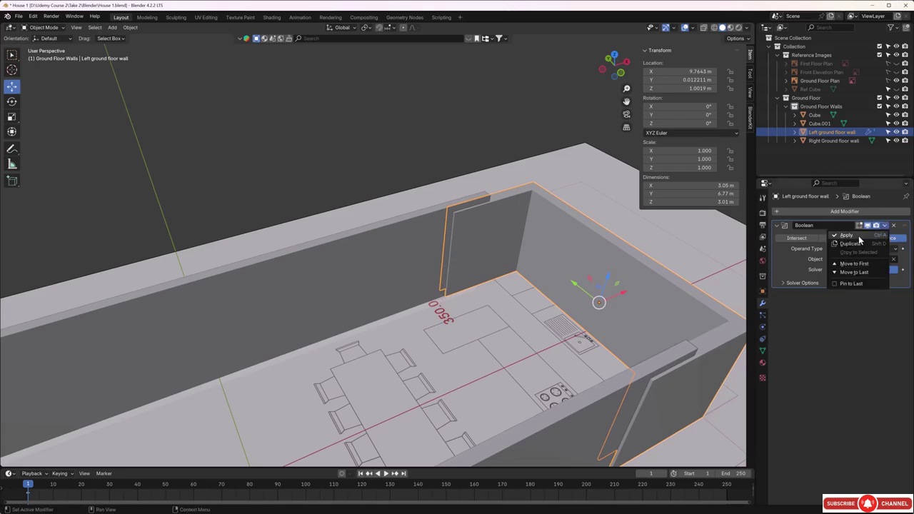
pyautogui.click(845, 234)
pyautogui.click(499, 116)
# Step: Delete the back strip Cube.001 and the front strip Cube, keeping only the left and right ground floor walls
pyautogui.scroll(-3, 486, 125)
pyautogui.moveTo(458, 144); pyautogui.dragTo(471, 127, button='middle')
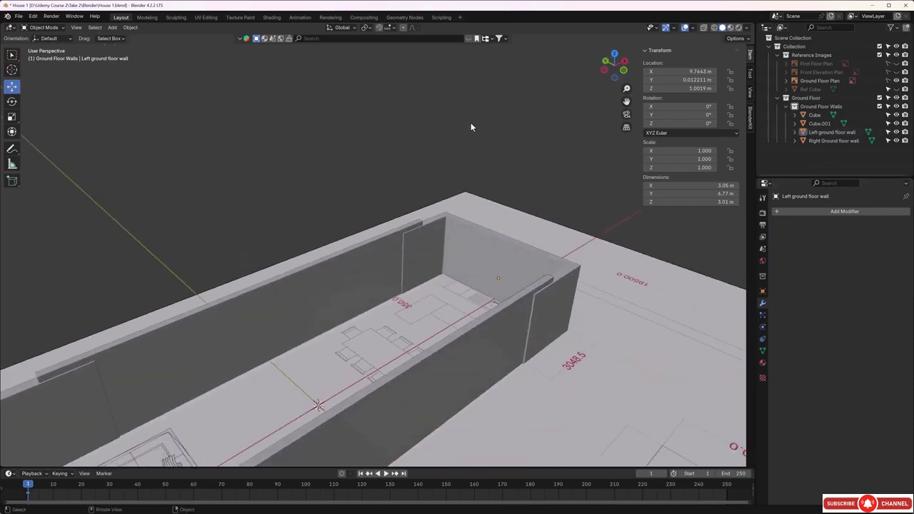
pyautogui.moveTo(487, 266); pyautogui.dragTo(406, 212, button='middle')
pyautogui.click(401, 208)
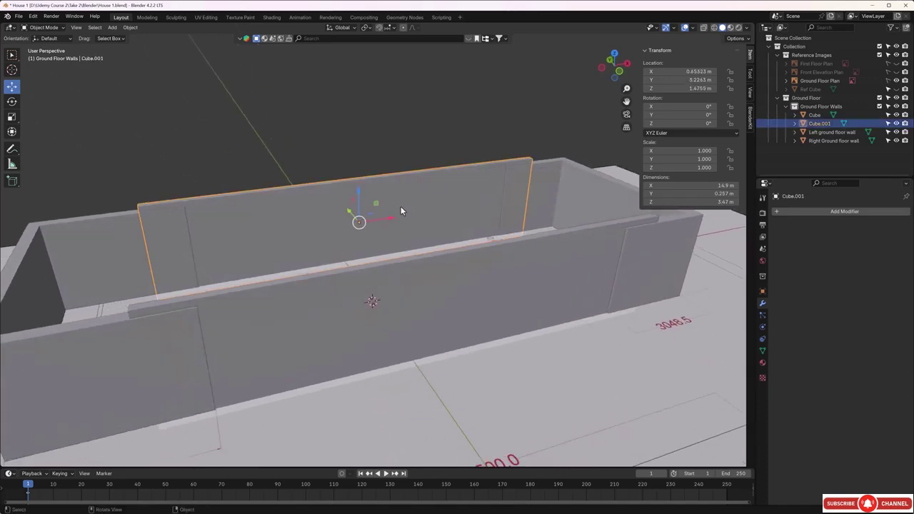
pyautogui.press('Delete')
pyautogui.moveTo(422, 298); pyautogui.dragTo(494, 289, button='middle')
pyautogui.scroll(2, 391, 241)
# Step: Enter Edit Mode on the Left ground floor wall and examine its cut slots and outer corners
pyautogui.click(322, 156)
pyautogui.press('Tab')
pyautogui.moveTo(288, 206); pyautogui.dragTo(346, 202, button='middle')
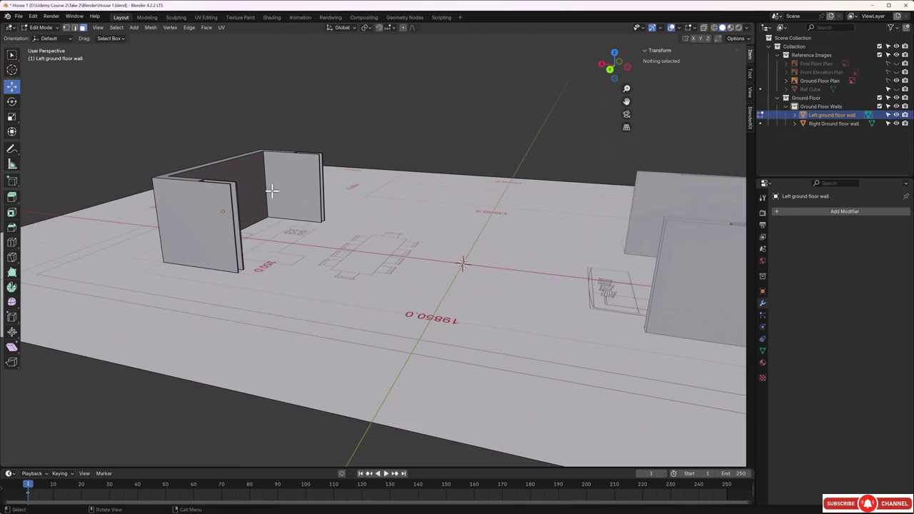
pyautogui.moveTo(269, 191); pyautogui.dragTo(351, 200, button='middle')
pyautogui.scroll(5, 352, 202)
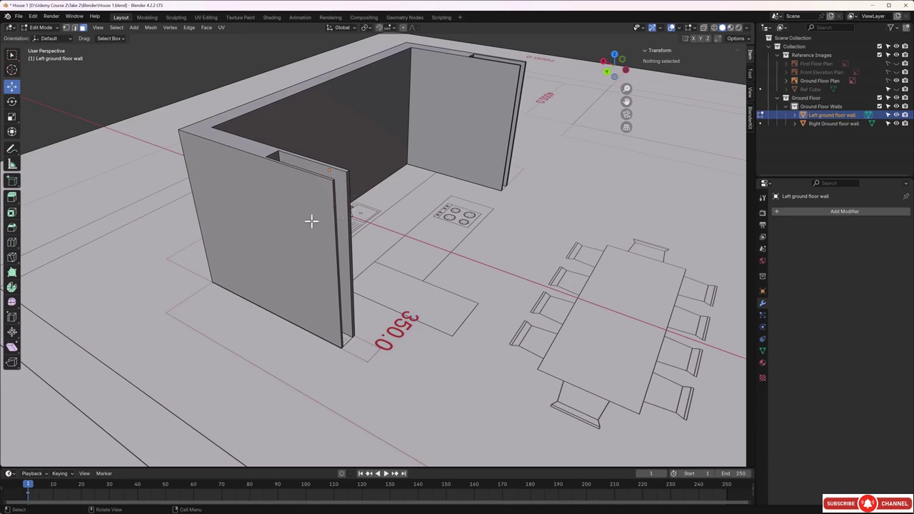
pyautogui.moveTo(310, 218); pyautogui.dragTo(367, 241, button='middle')
pyautogui.moveTo(446, 261); pyautogui.dragTo(450, 254, button='middle')
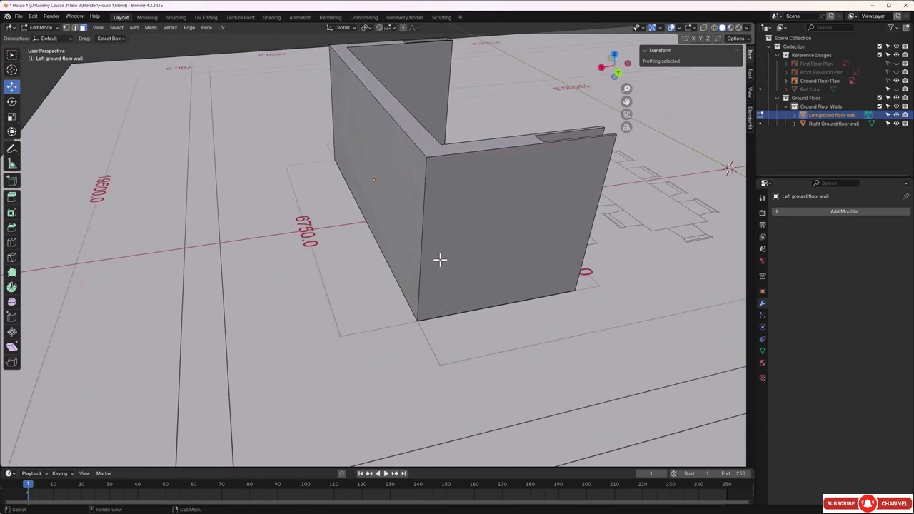
pyautogui.moveTo(440, 259); pyautogui.dragTo(441, 257, button='middle')
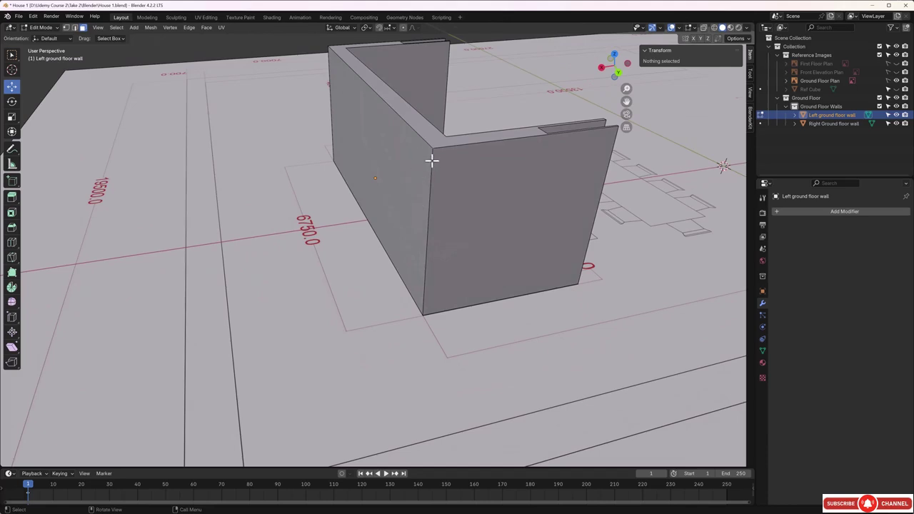
pyautogui.moveTo(420, 249); pyautogui.dragTo(424, 249, button='middle')
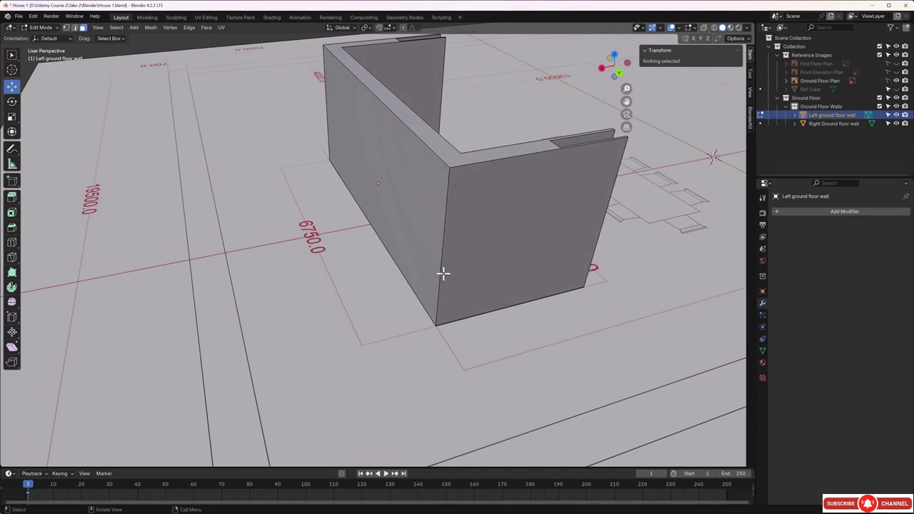
pyautogui.moveTo(443, 253); pyautogui.dragTo(451, 248, button='middle')
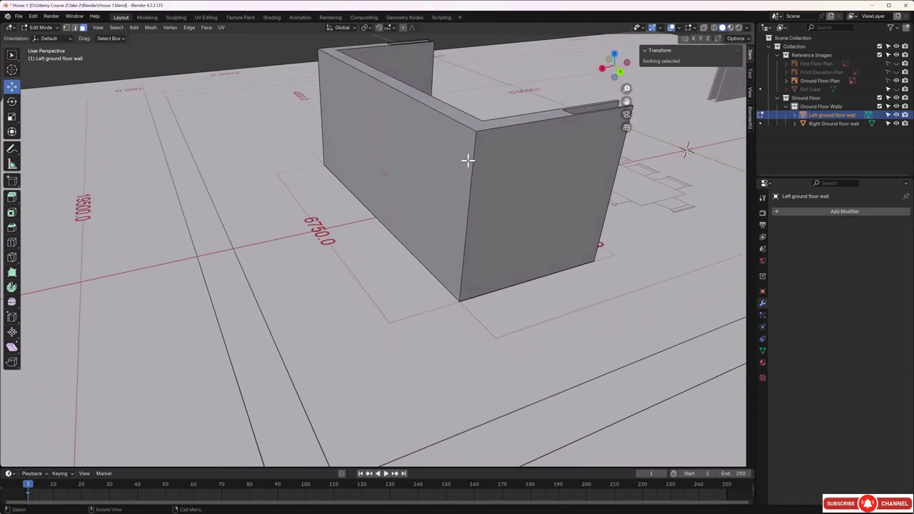
pyautogui.moveTo(482, 182); pyautogui.dragTo(422, 210, button='middle')
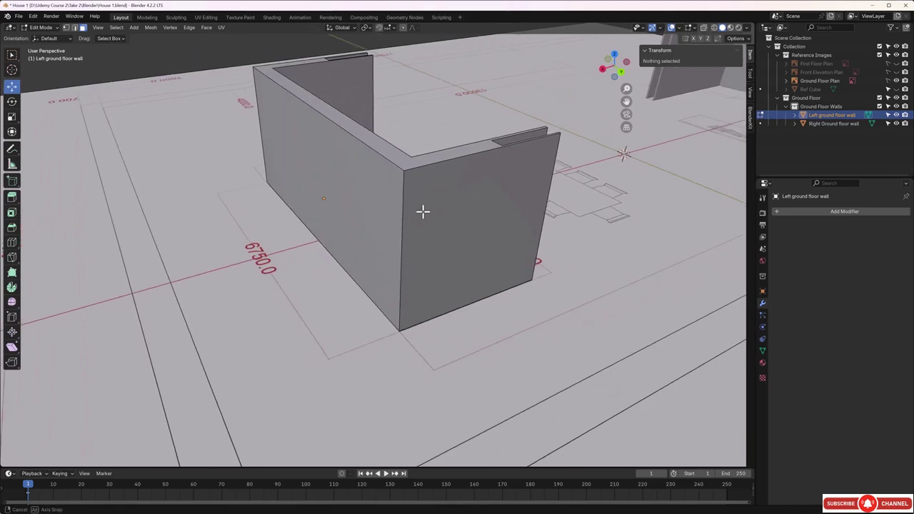
# Step: Bevel the two outer vertical corner edges of the Left ground floor wall by about 0.061 m with 5 segments
pyautogui.click(434, 202)
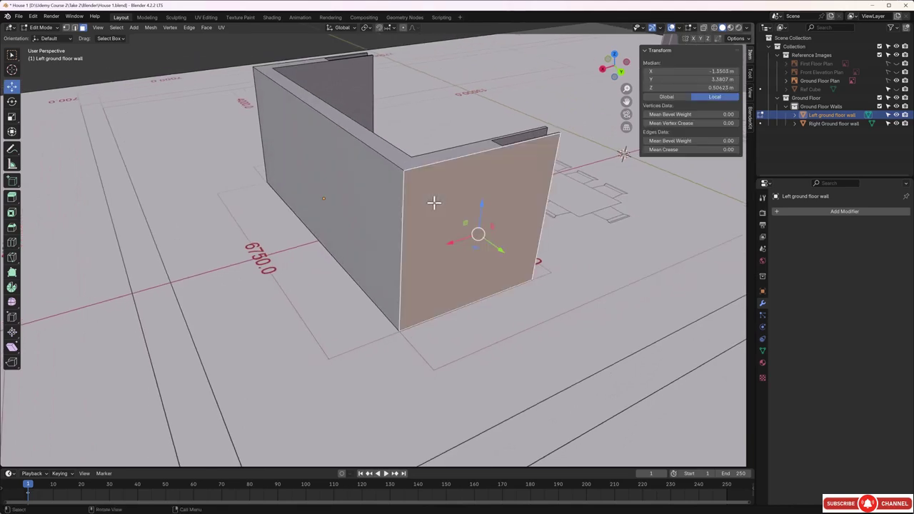
pyautogui.moveTo(434, 205); pyautogui.dragTo(436, 205, button='middle')
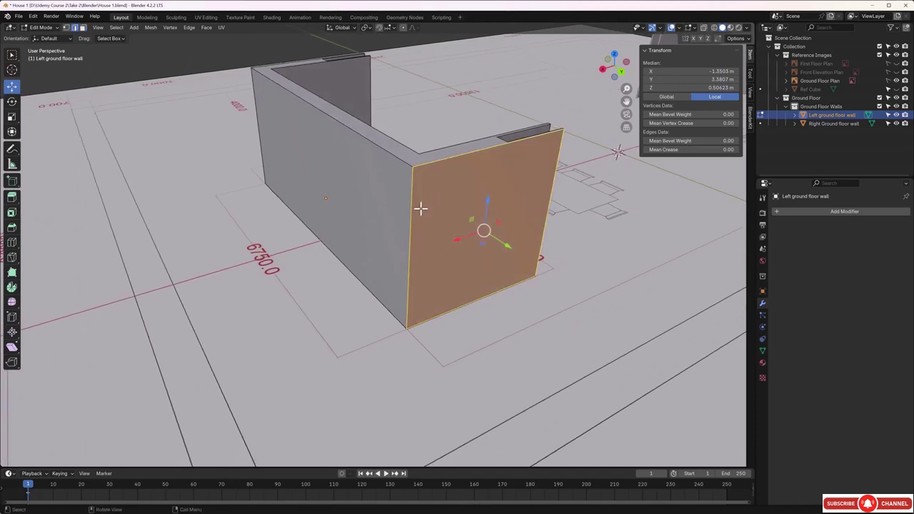
pyautogui.moveTo(421, 208); pyautogui.dragTo(496, 225, button='middle')
pyautogui.click(431, 203)
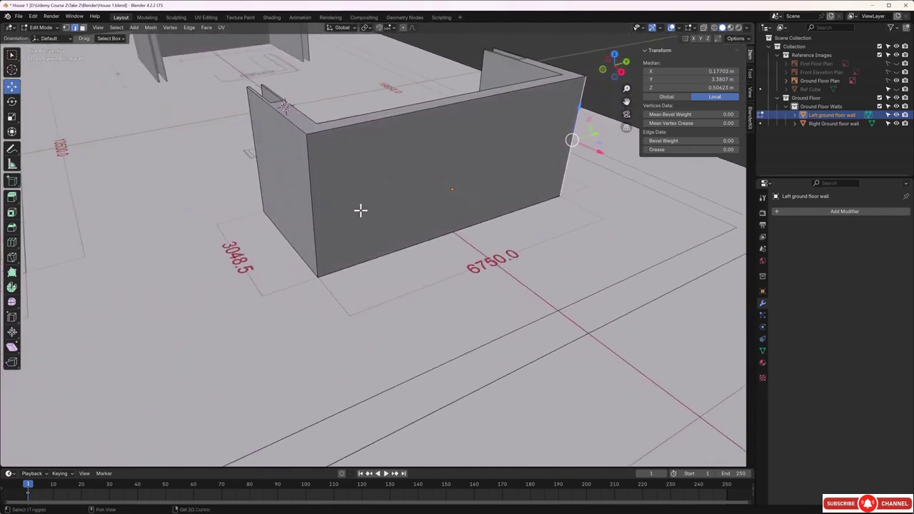
pyautogui.keyDown('shift'); pyautogui.click(310, 188); pyautogui.keyUp('shift')
pyautogui.moveTo(361, 197)
pyautogui.mouseDown(button='middle')
pyautogui.moveTo(367, 209)
pyautogui.moveTo(342, 205)
pyautogui.moveTo(353, 210)
pyautogui.moveTo(350, 225)
pyautogui.moveTo(356, 215)
pyautogui.mouseUp(button='middle')
pyautogui.scroll(4, 335, 205)
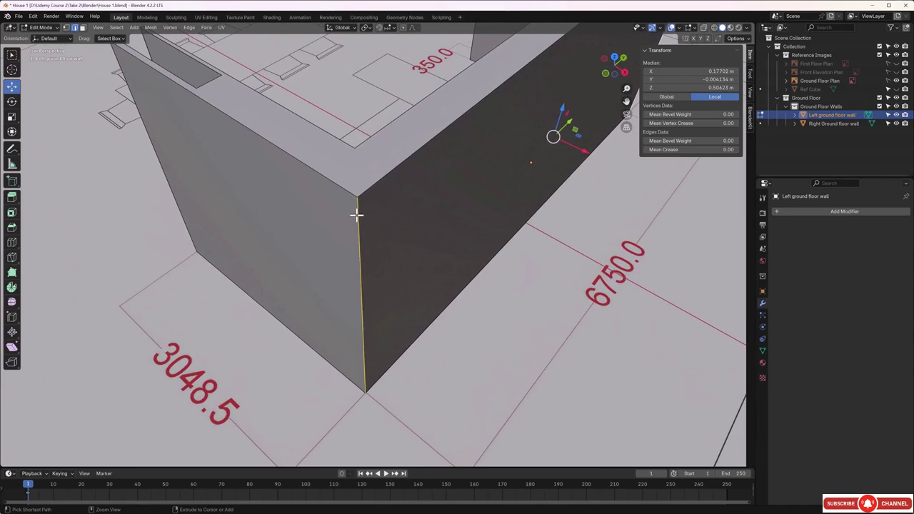
pyautogui.hotkey('ctrl', 'b')
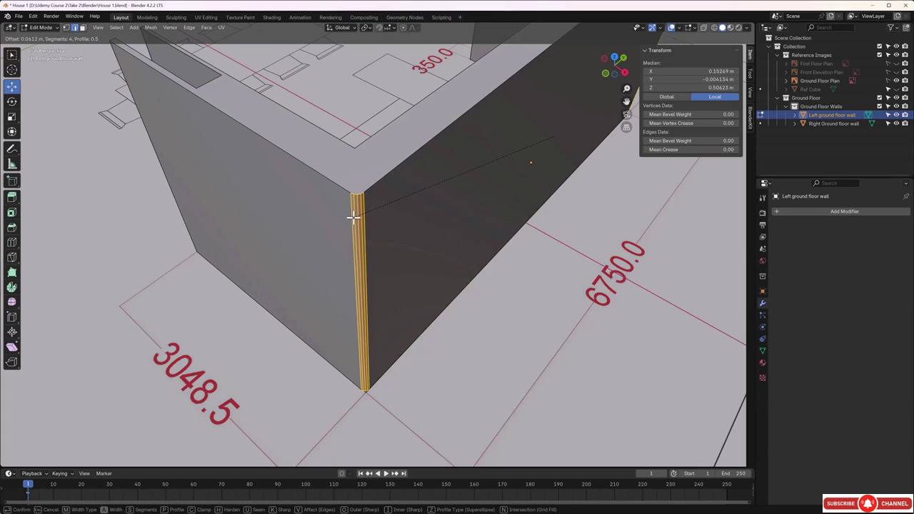
pyautogui.scroll(1, 353, 218)
pyautogui.scroll(-2, 354, 218)
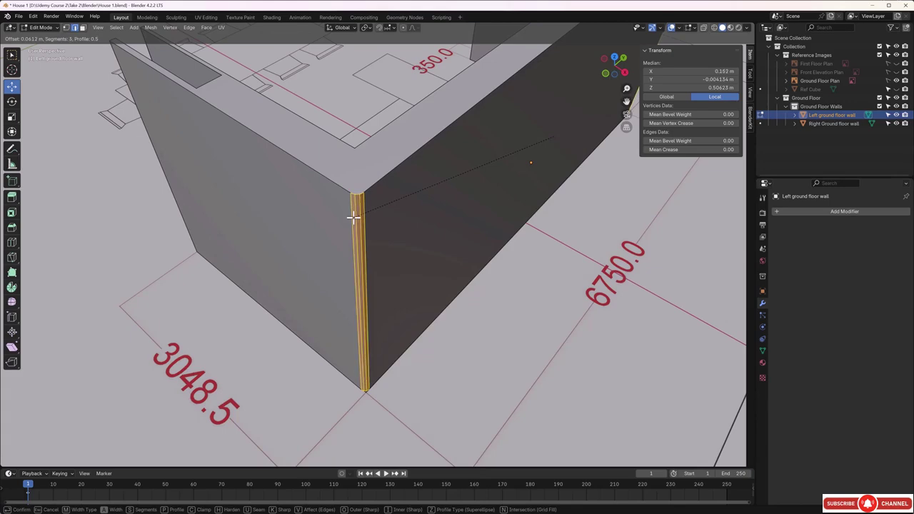
pyautogui.scroll(2, 353, 218)
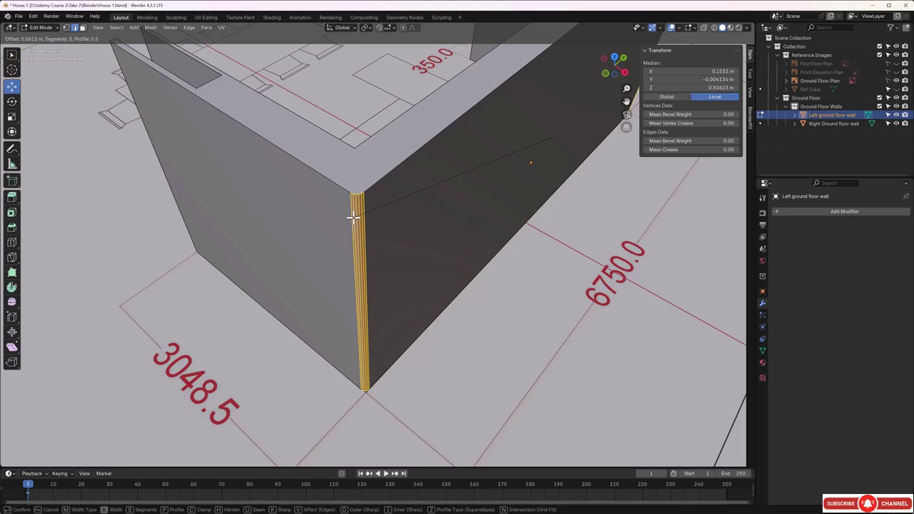
pyautogui.click(353, 217)
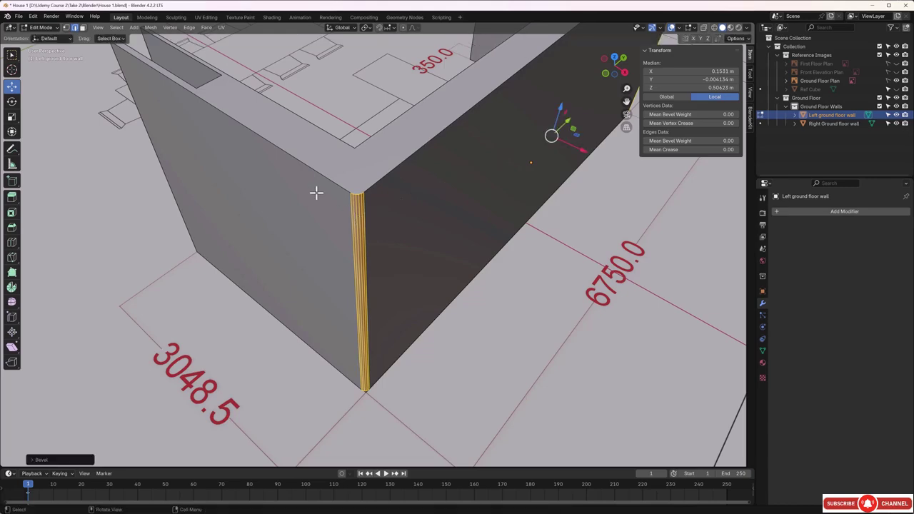
# Step: Adjust the corner bevel to a width of 0.0612 m and 4 segments, and deselect the edges
pyautogui.click(33, 461)
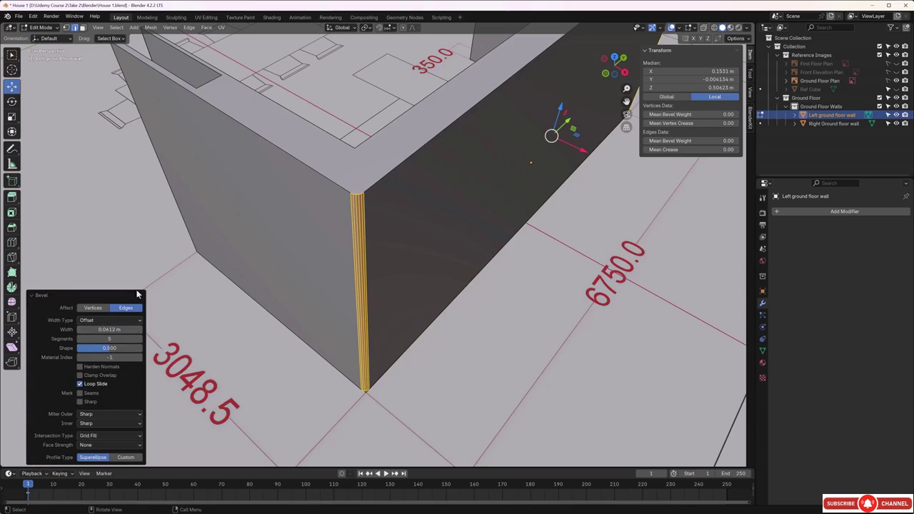
pyautogui.click(81, 331)
pyautogui.click(81, 331)
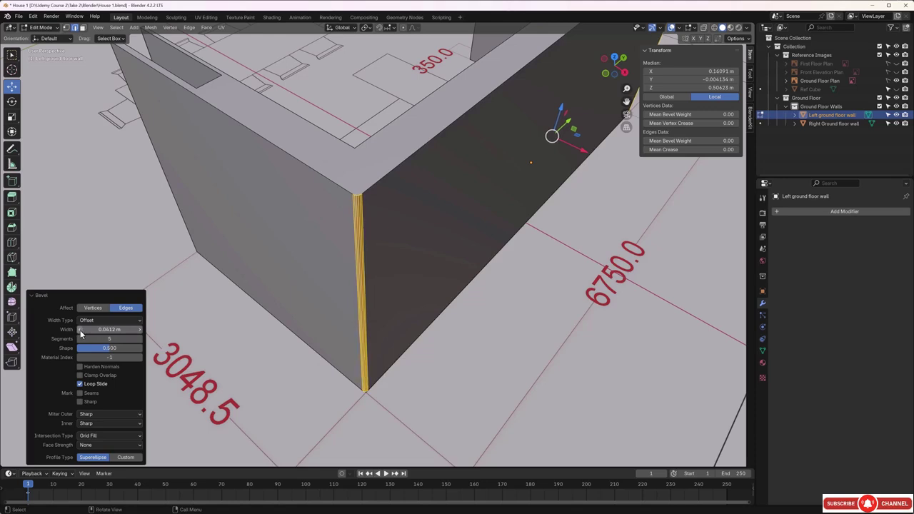
pyautogui.click(139, 330)
pyautogui.click(139, 330)
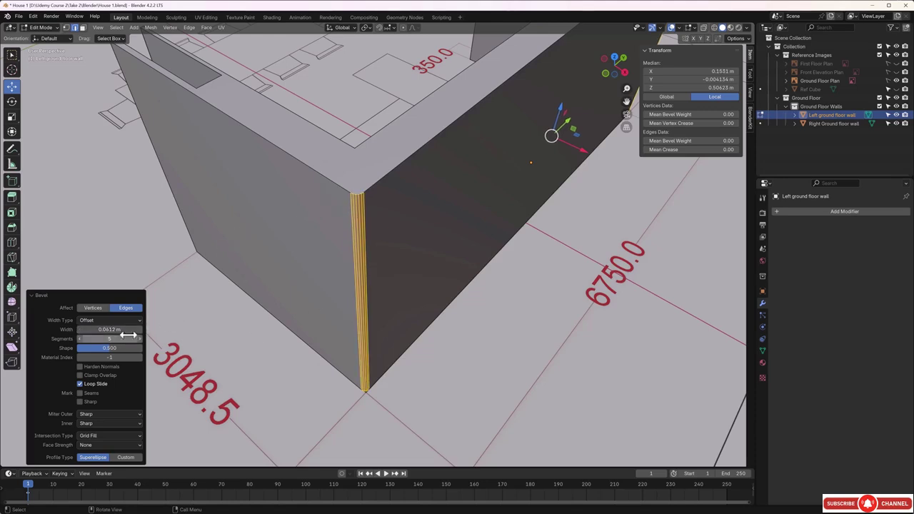
pyautogui.click(80, 339)
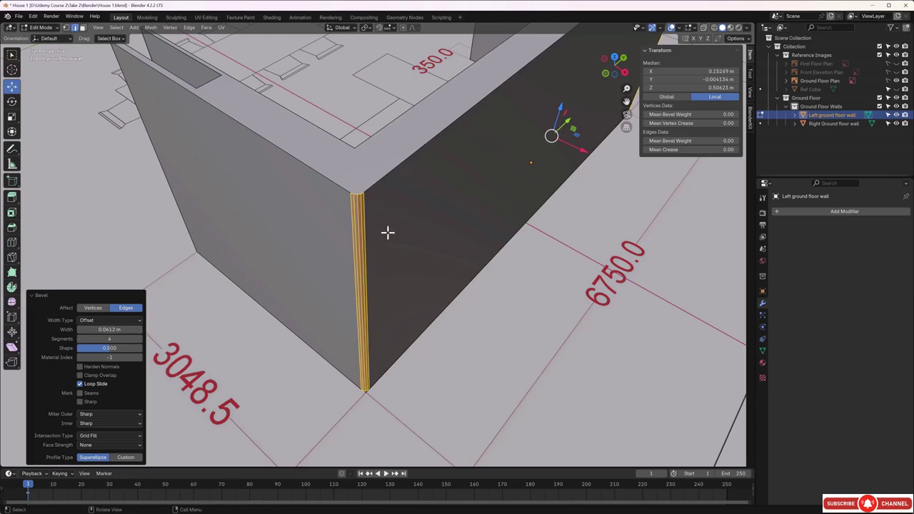
pyautogui.scroll(-4, 354, 213)
pyautogui.moveTo(357, 221); pyautogui.dragTo(357, 233, button='middle')
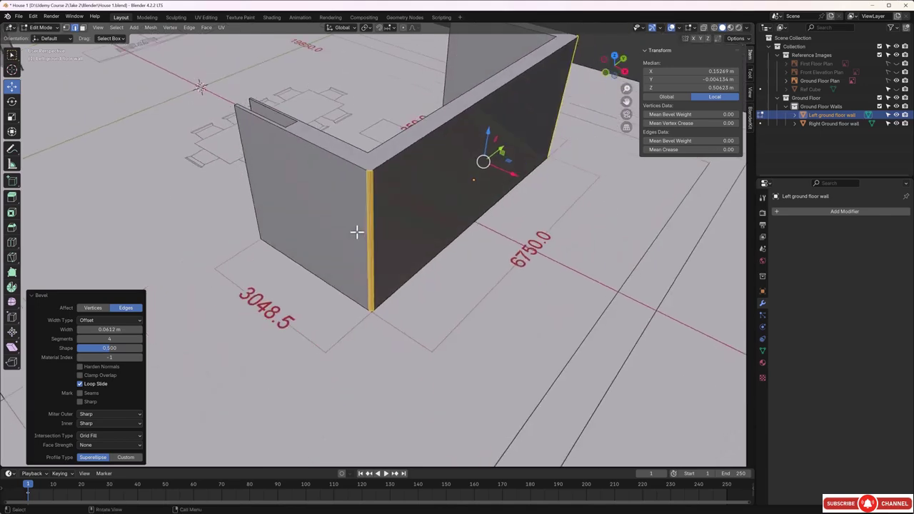
pyautogui.click(378, 355)
# Step: Bevel the vertical end edges at both slotted ends of the Left ground floor wall by about 0.0108 m with 4 segments
pyautogui.moveTo(357, 343); pyautogui.dragTo(422, 261, button='middle')
pyautogui.scroll(4, 438, 228)
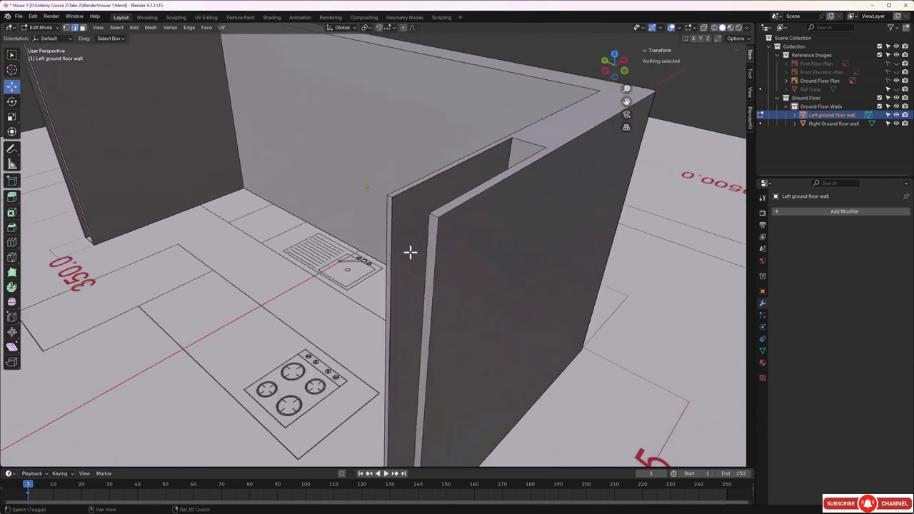
pyautogui.click(437, 229)
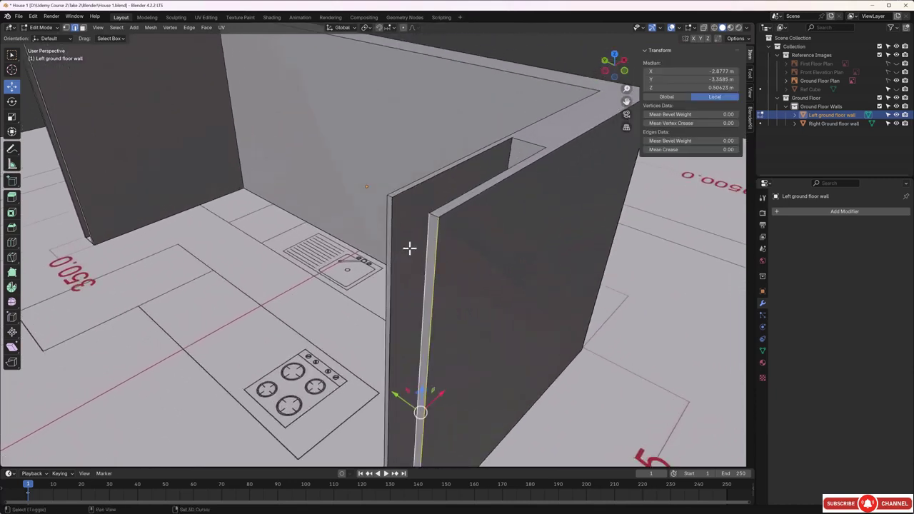
pyautogui.keyDown('shift'); pyautogui.click(392, 235); pyautogui.keyUp('shift')
pyautogui.keyDown('shift'); pyautogui.click(387, 237); pyautogui.keyUp('shift')
pyautogui.moveTo(386, 237); pyautogui.dragTo(319, 272, button='middle')
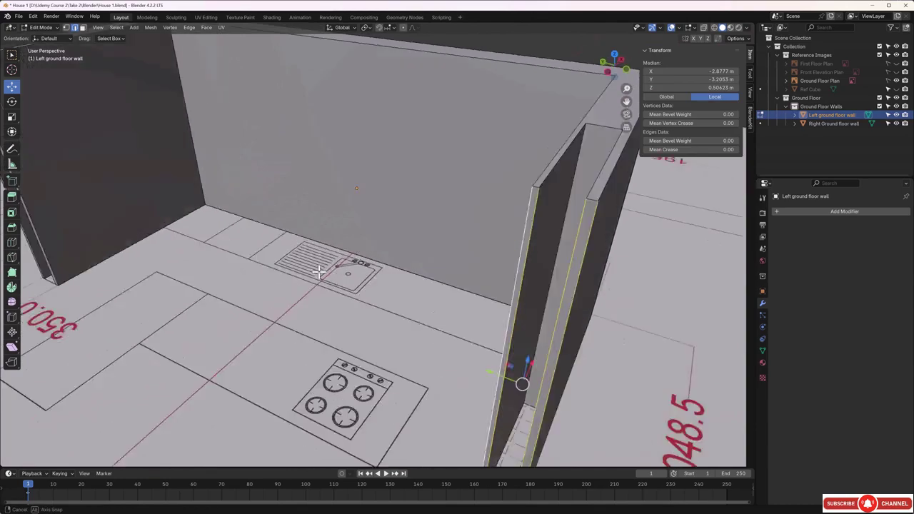
pyautogui.moveTo(319, 271); pyautogui.dragTo(351, 273)
pyautogui.scroll(-2, 352, 273)
pyautogui.moveTo(351, 273); pyautogui.dragTo(409, 254, button='middle')
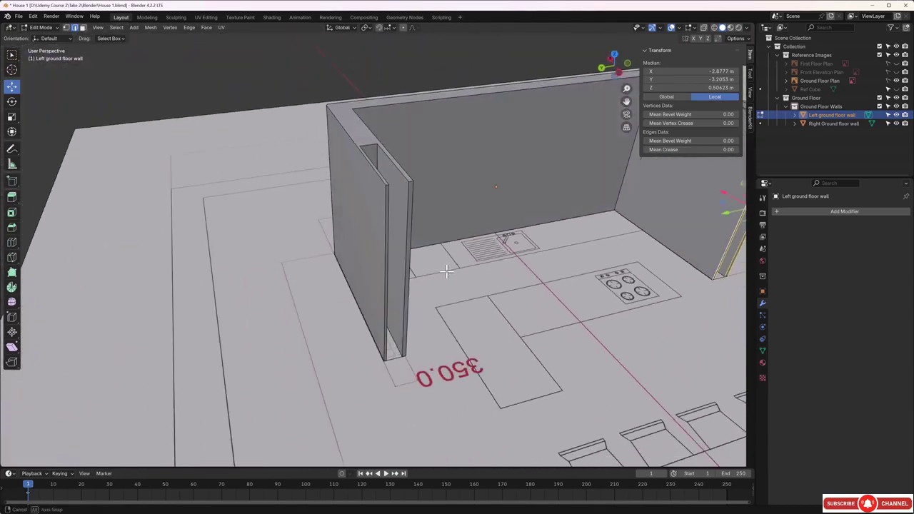
pyautogui.keyDown('shift'); pyautogui.click(385, 206); pyautogui.keyUp('shift')
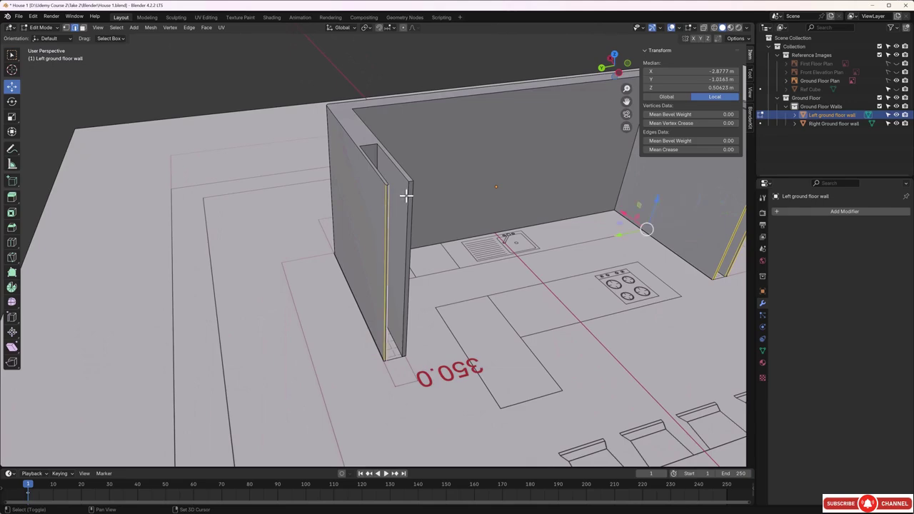
pyautogui.keyDown('shift'); pyautogui.click(407, 193); pyautogui.keyUp('shift')
pyautogui.moveTo(418, 237); pyautogui.dragTo(404, 273, button='middle')
pyautogui.scroll(2, 398, 278)
pyautogui.scroll(3, 431, 263)
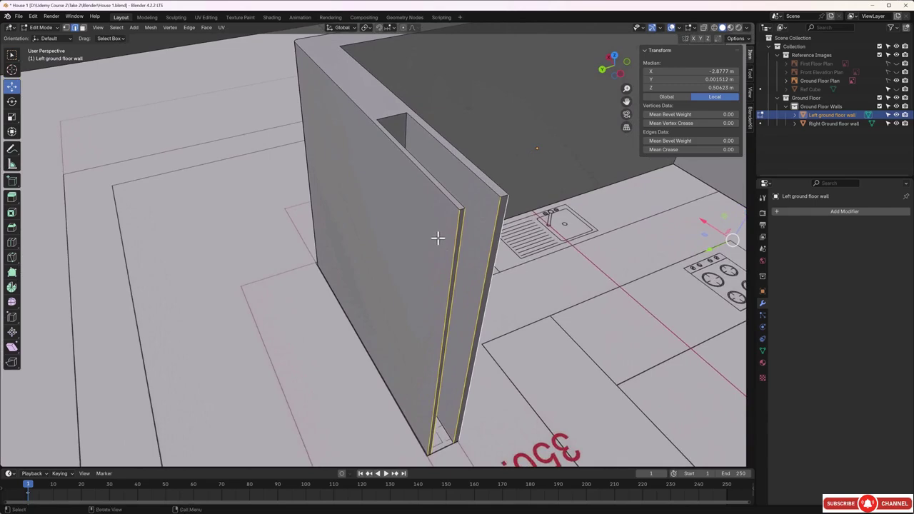
pyautogui.keyDown('shift'); pyautogui.moveTo(437, 238); pyautogui.dragTo(375, 261, button='middle'); pyautogui.keyUp('shift')
pyautogui.scroll(1, 370, 269)
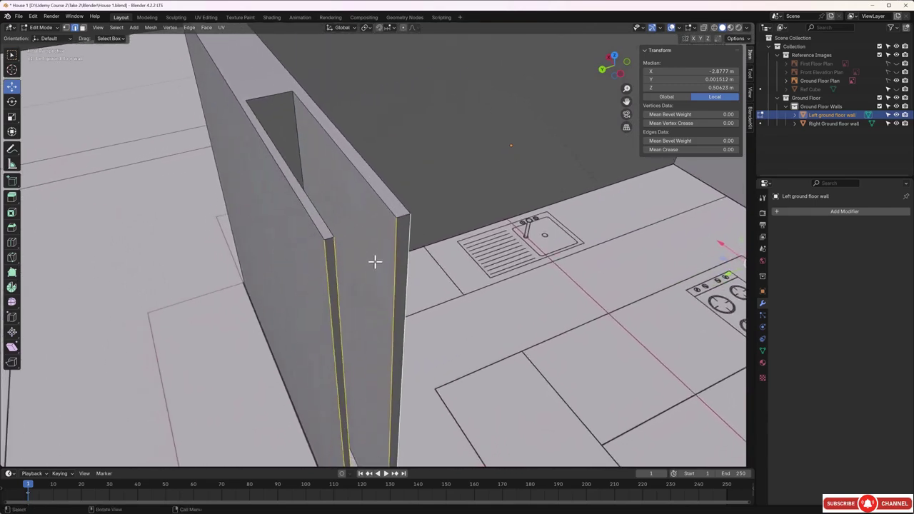
pyautogui.hotkey('ctrl', 'b')
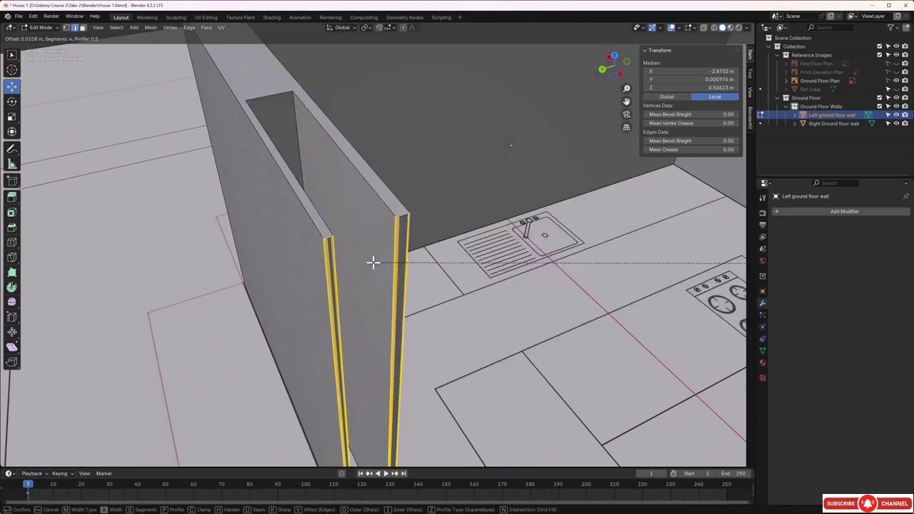
pyautogui.click(373, 262)
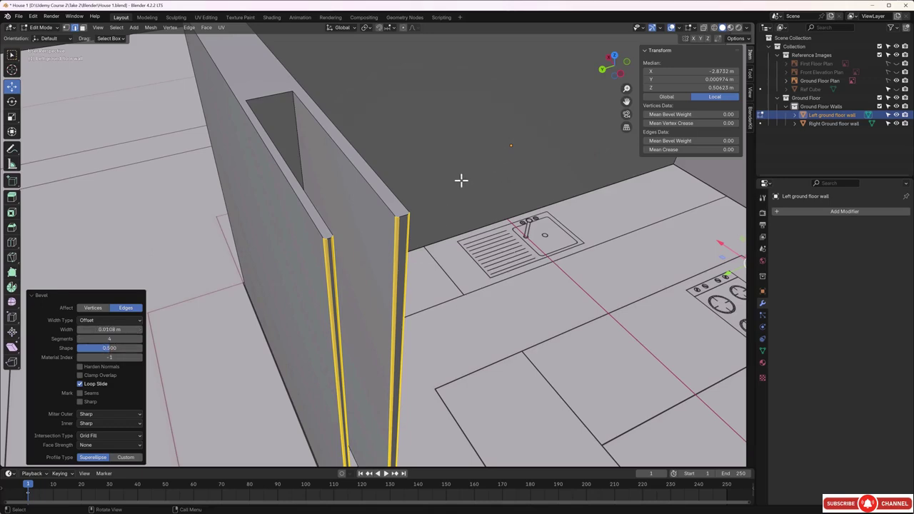
pyautogui.click(444, 194)
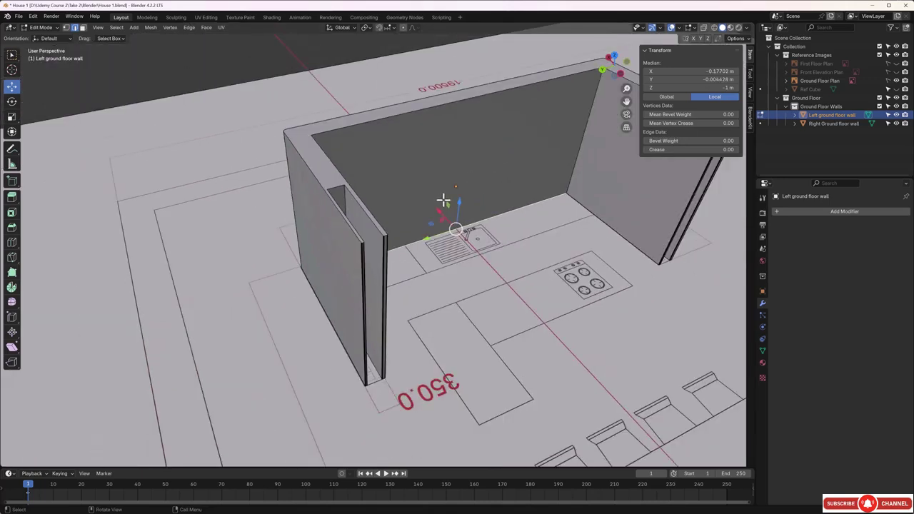
# Step: Return to Object Mode, apply Shade Auto Smooth at 30° to the Left ground floor wall, and deselect it
pyautogui.moveTo(443, 200); pyautogui.dragTo(448, 196, button='middle')
pyautogui.press('Tab')
pyautogui.moveTo(434, 225); pyautogui.dragTo(427, 200, button='middle')
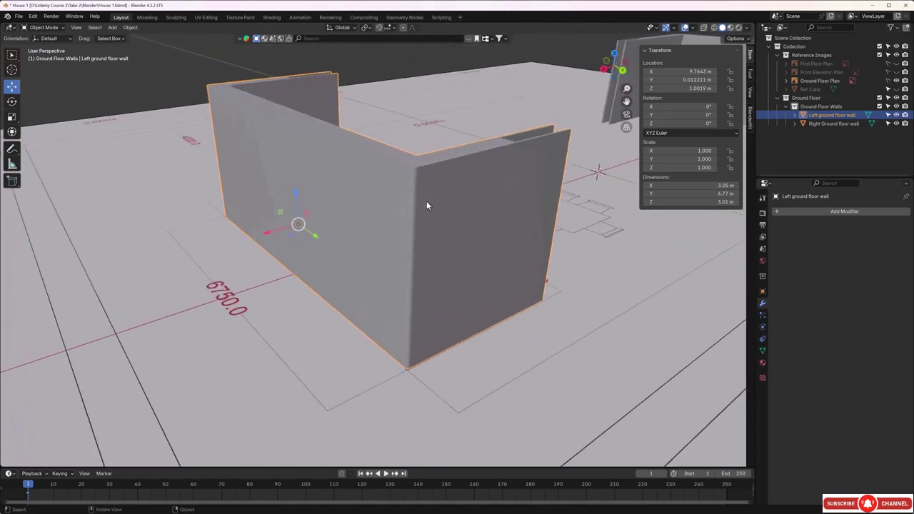
pyautogui.rightClick(372, 184)
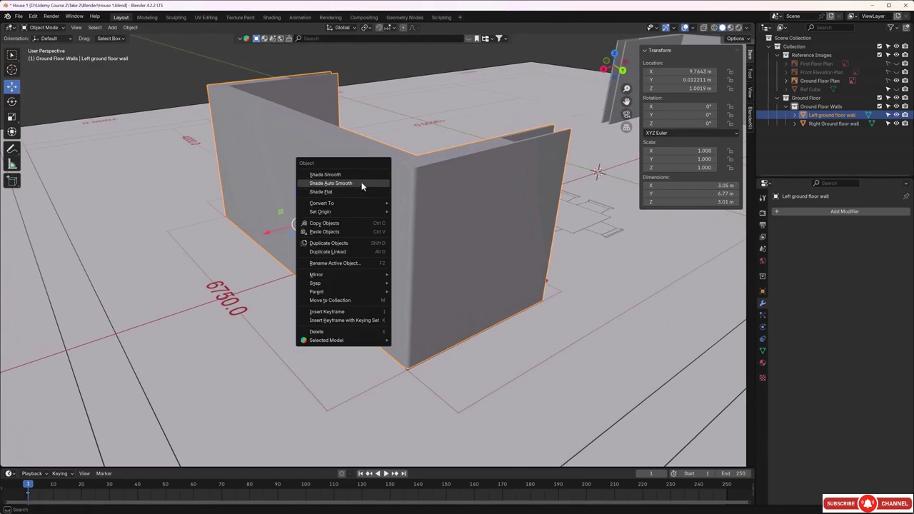
pyautogui.click(362, 184)
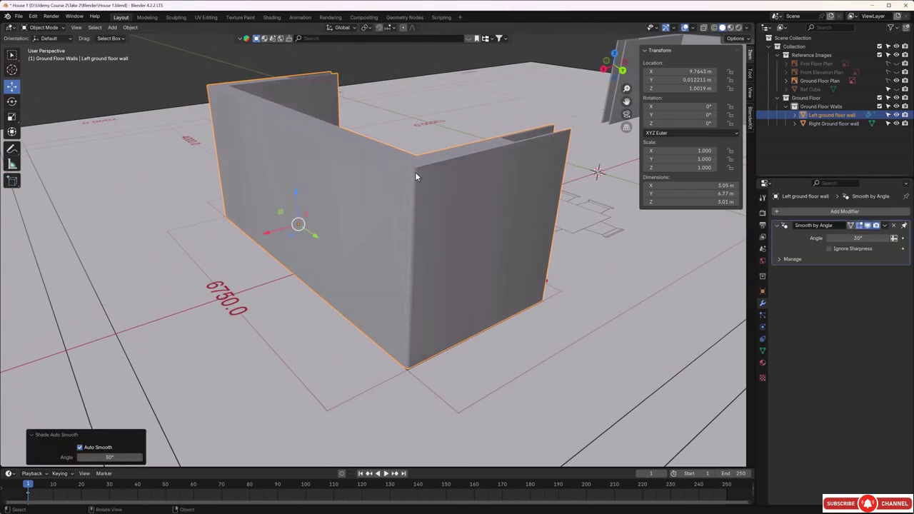
pyautogui.moveTo(388, 212); pyautogui.dragTo(399, 204, button='middle')
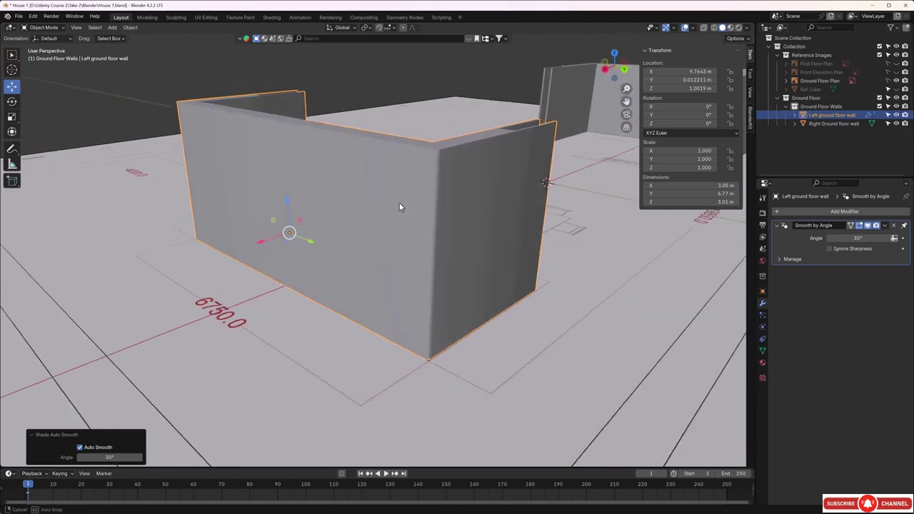
pyautogui.click(104, 119)
pyautogui.scroll(-1, 94, 122)
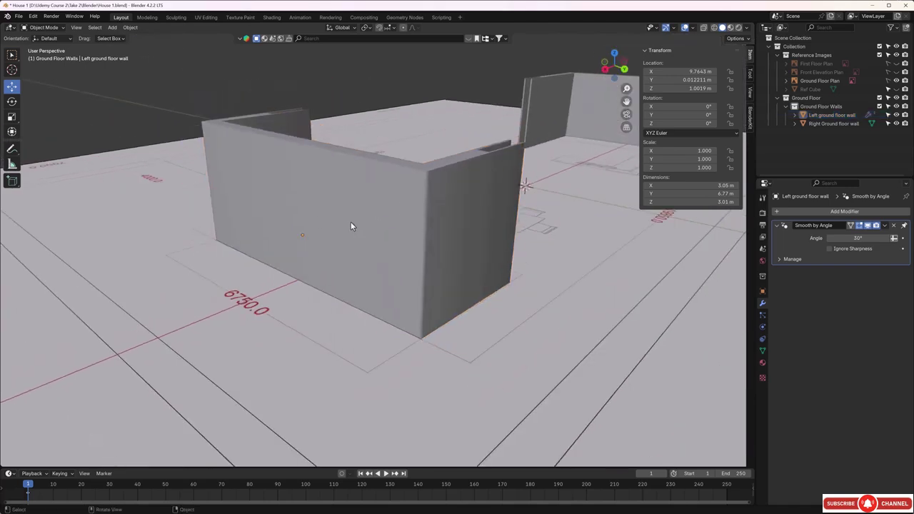
# Step: Enter Edit Mode on the Right ground floor wall and bevel its two outer vertical corner edges by about 0.0473 m with 4 segments
pyautogui.keyDown('shift'); pyautogui.moveTo(427, 228); pyautogui.dragTo(312, 235, button='middle'); pyautogui.keyUp('shift')
pyautogui.keyDown('shift'); pyautogui.moveTo(474, 253); pyautogui.dragTo(245, 197, button='middle'); pyautogui.keyUp('shift')
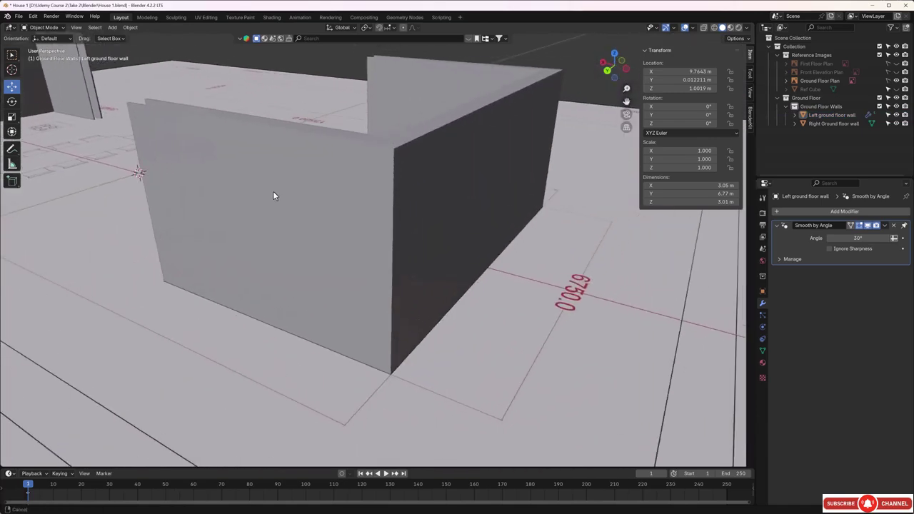
pyautogui.click(346, 195)
pyautogui.press('Tab')
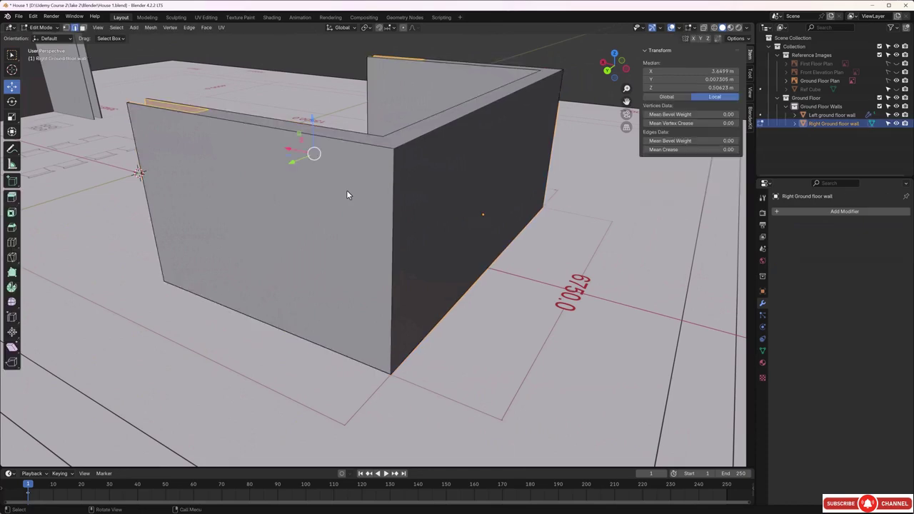
pyautogui.moveTo(375, 212); pyautogui.dragTo(365, 212, button='middle')
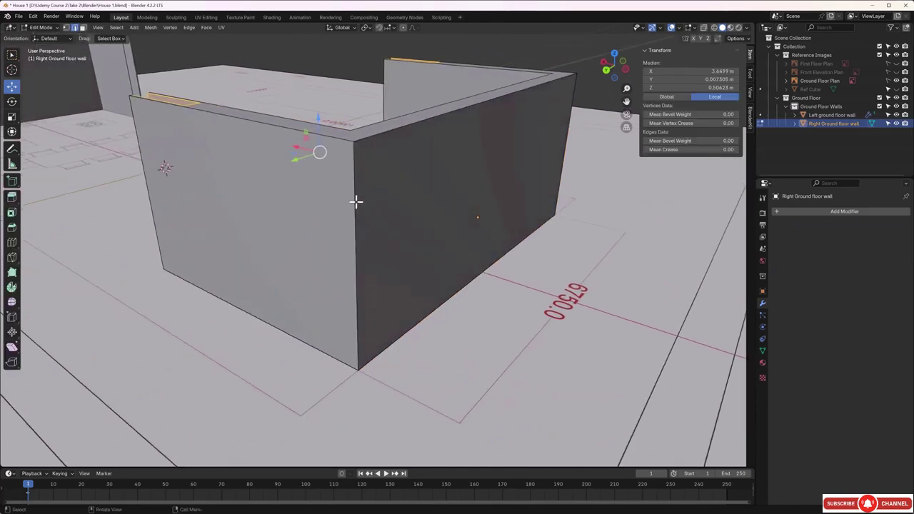
pyautogui.click(355, 202)
pyautogui.moveTo(475, 232); pyautogui.dragTo(386, 233, button='middle')
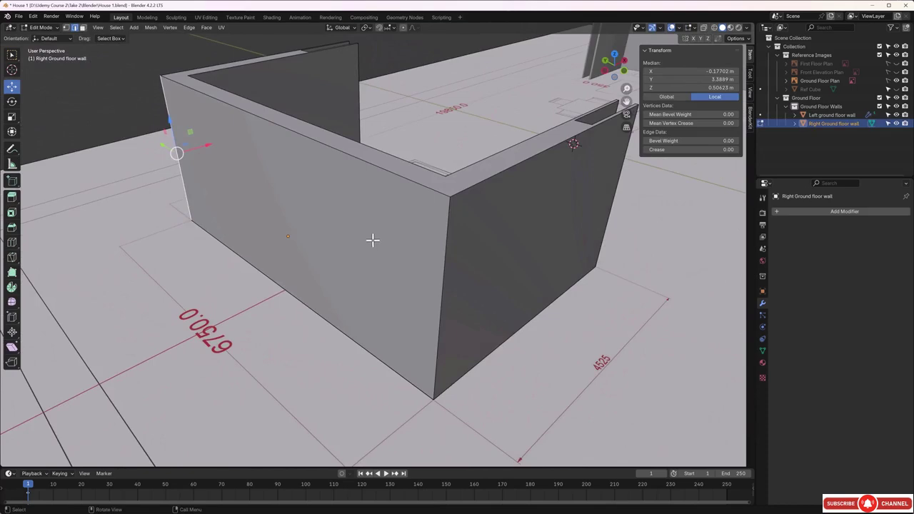
pyautogui.keyDown('shift'); pyautogui.click(446, 248); pyautogui.keyUp('shift')
pyautogui.moveTo(450, 238); pyautogui.dragTo(426, 241, button='middle')
pyautogui.scroll(2, 426, 240)
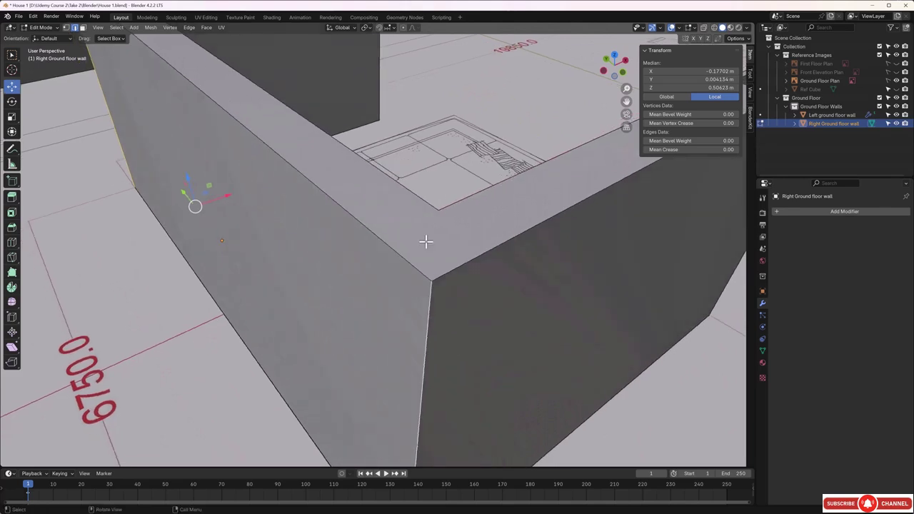
pyautogui.hotkey('ctrl', 'b')
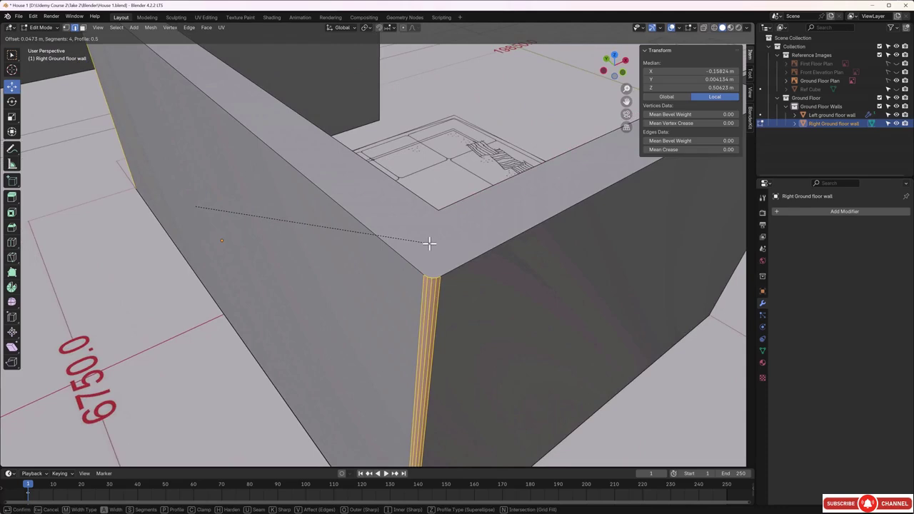
pyautogui.click(428, 243)
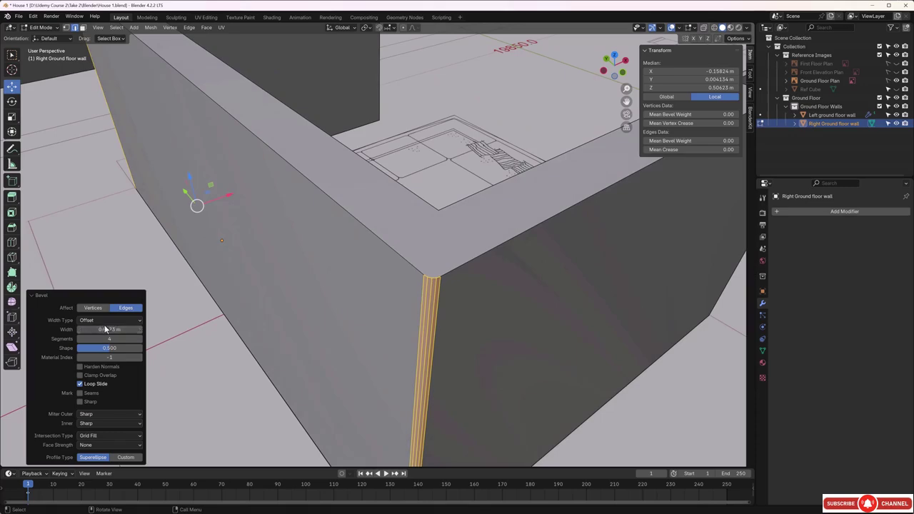
pyautogui.click(56, 72)
# Step: Bevel the vertical end edges at both slotted ends of the Right ground floor wall by about 0.0182 m with 4 segments
pyautogui.scroll(-5, 462, 227)
pyautogui.moveTo(504, 249); pyautogui.dragTo(308, 241, button='middle')
pyautogui.scroll(6, 314, 246)
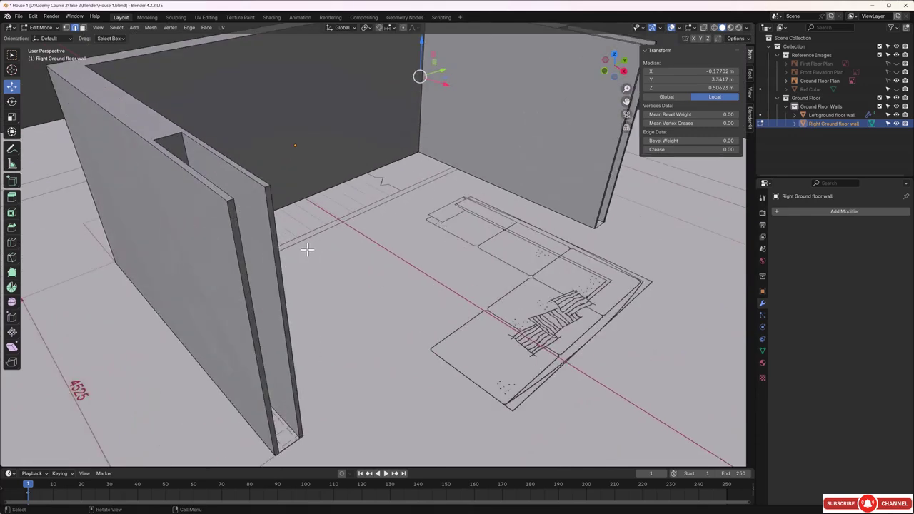
pyautogui.keyDown('shift'); pyautogui.click(249, 244); pyautogui.keyUp('shift')
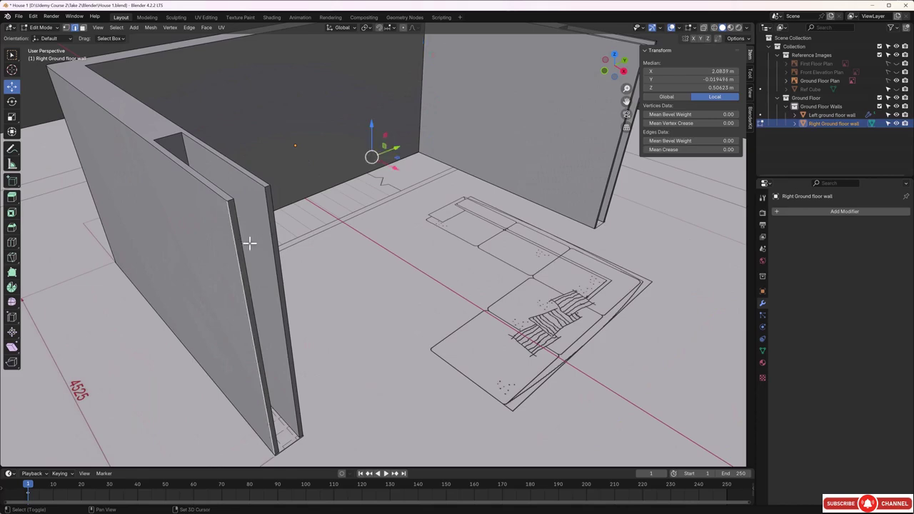
pyautogui.keyDown('shift'); pyautogui.click(267, 230); pyautogui.keyUp('shift')
pyautogui.keyDown('shift'); pyautogui.click(240, 247); pyautogui.keyUp('shift')
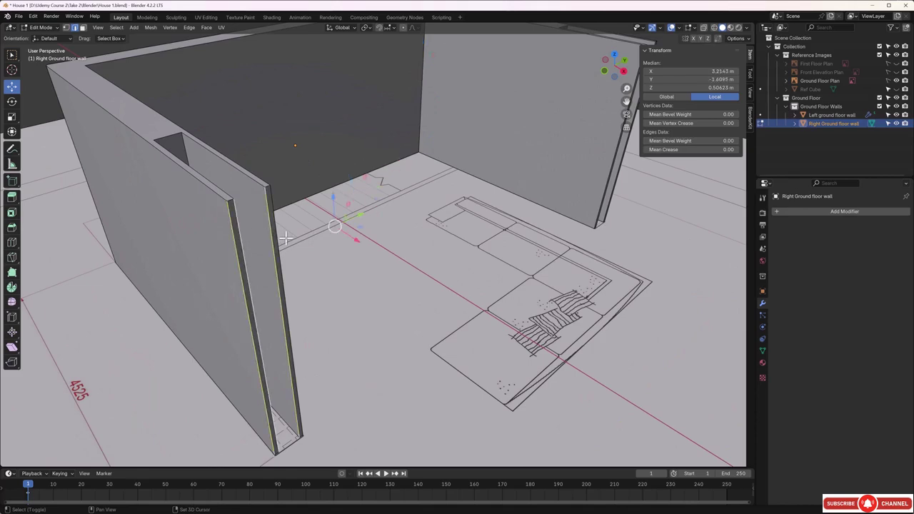
pyautogui.keyDown('shift'); pyautogui.click(279, 243); pyautogui.keyUp('shift')
pyautogui.moveTo(468, 274); pyautogui.dragTo(316, 235, button='middle')
pyautogui.keyDown('shift'); pyautogui.click(357, 189); pyautogui.keyUp('shift')
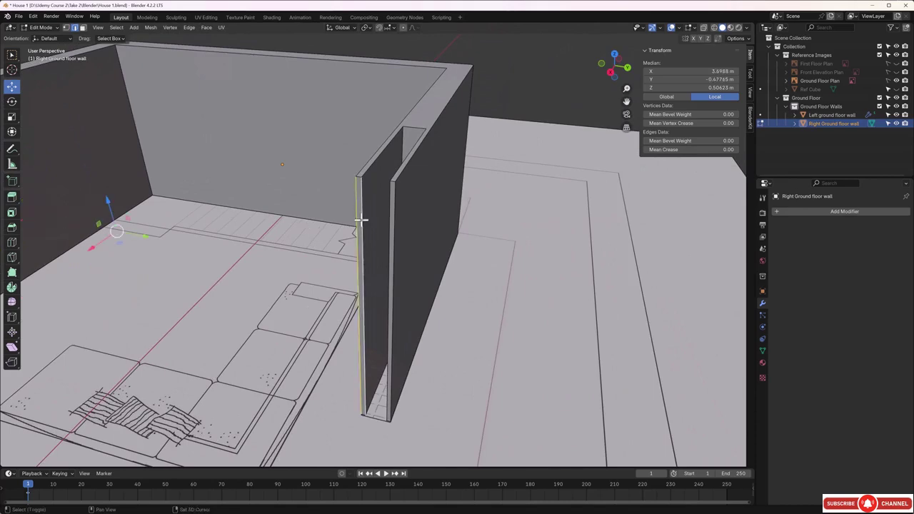
pyautogui.keyDown('shift'); pyautogui.click(393, 203); pyautogui.keyUp('shift')
pyautogui.moveTo(398, 202); pyautogui.dragTo(384, 227, button='middle')
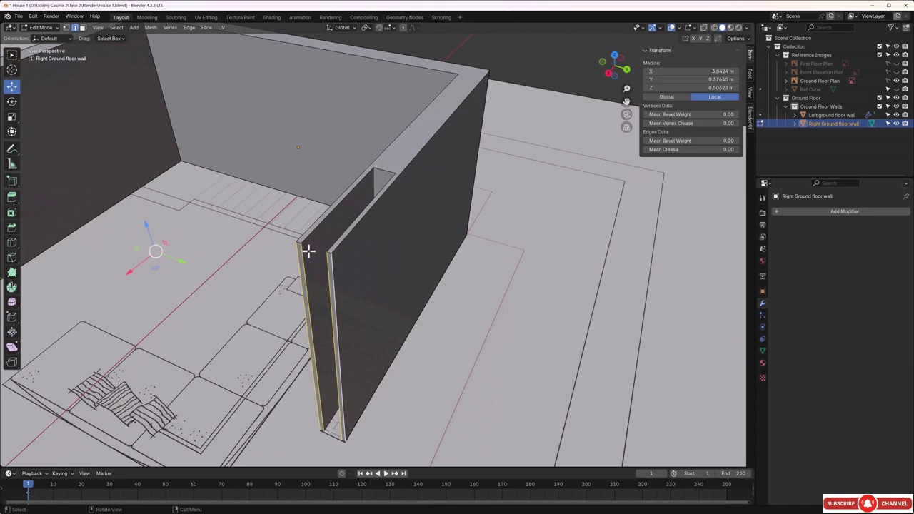
pyautogui.scroll(2, 309, 248)
pyautogui.moveTo(312, 245); pyautogui.dragTo(358, 244, button='middle')
pyautogui.hotkey('ctrl', 'b')
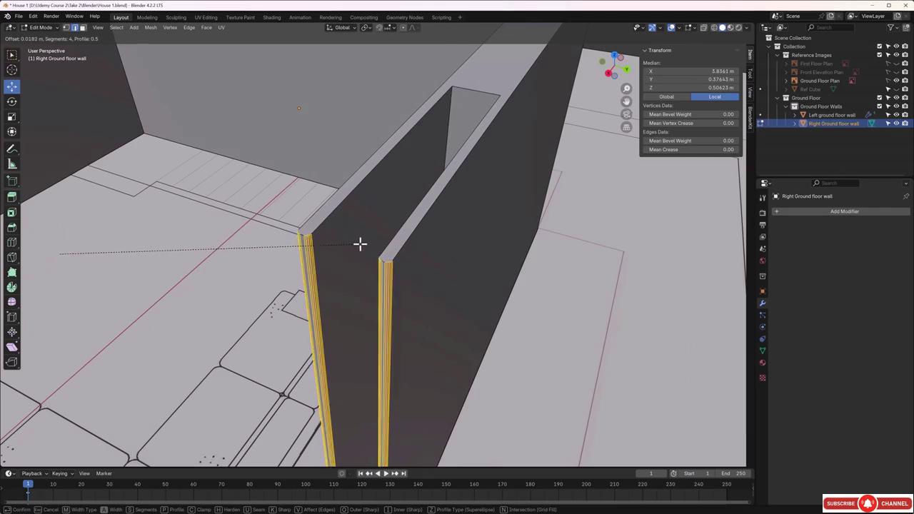
pyautogui.click(360, 244)
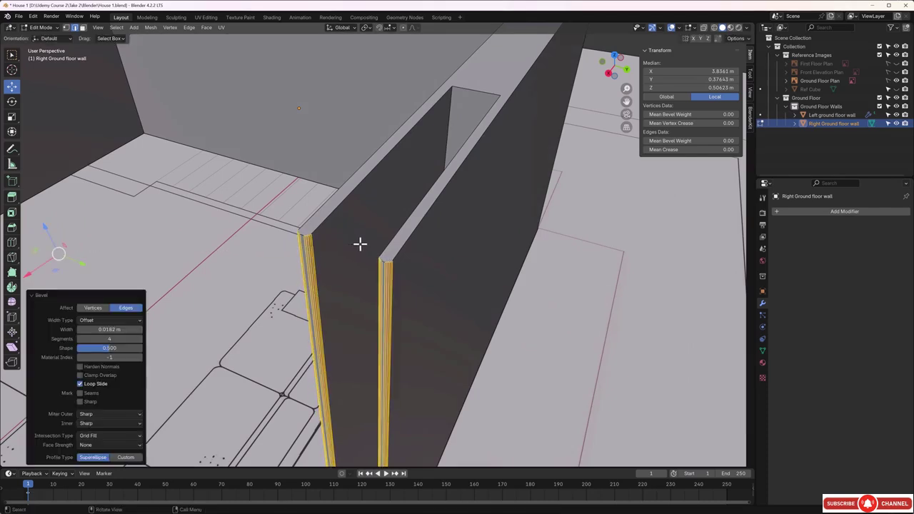
# Step: Reduce the width of the slotted-end bevel to about 0.00824 m and release the beveled edges from the selection
pyautogui.moveTo(84, 333); pyautogui.dragTo(69, 333)
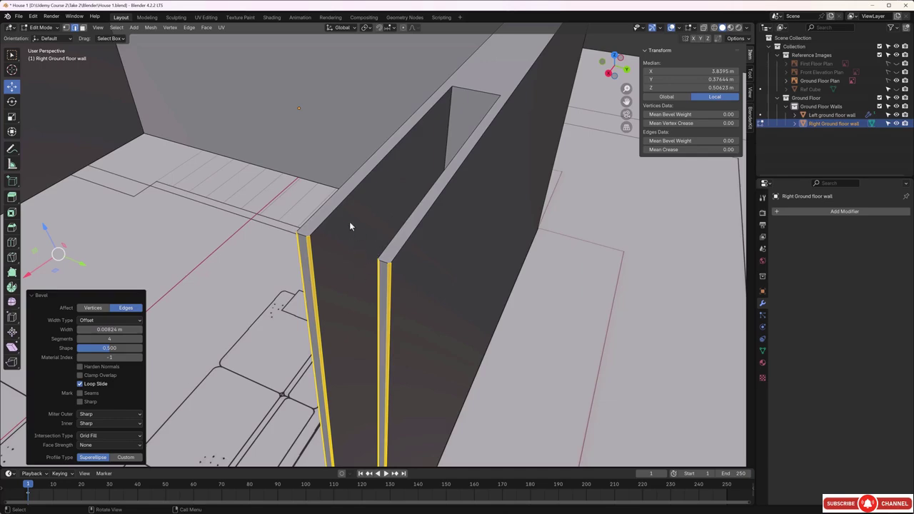
pyautogui.moveTo(350, 226); pyautogui.dragTo(381, 230, button='middle')
pyautogui.click(510, 300)
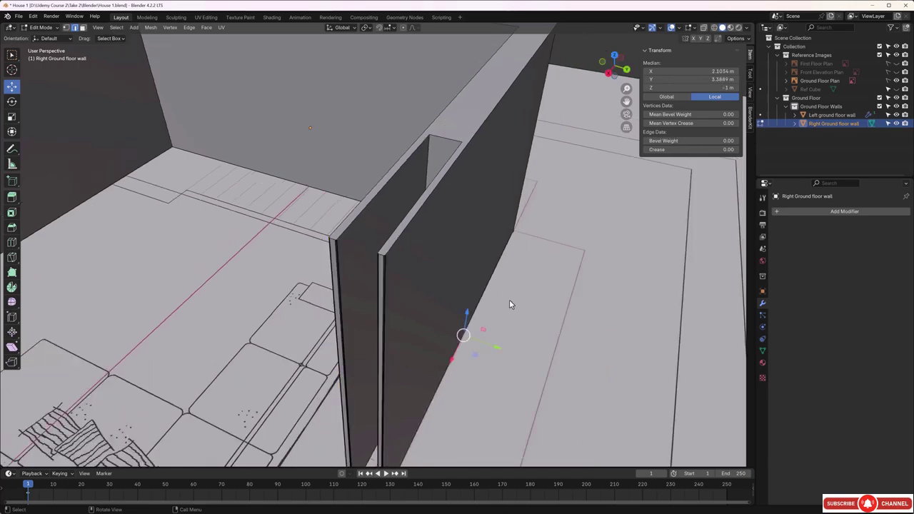
# Step: Return to Object Mode, apply Shade Auto Smooth at 30° to the Right ground floor wall, and deselect it
pyautogui.scroll(-5, 467, 279)
pyautogui.moveTo(467, 279); pyautogui.dragTo(351, 231, button='middle')
pyautogui.press('Tab')
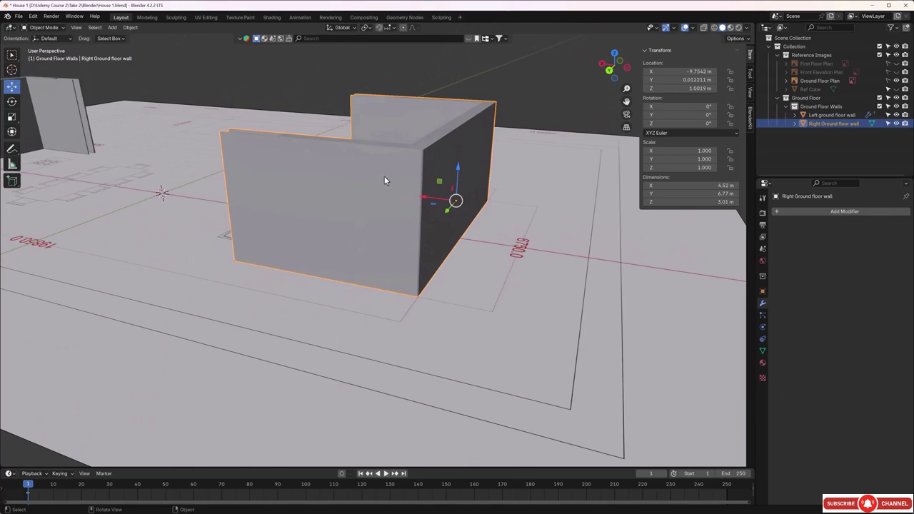
pyautogui.rightClick(383, 179)
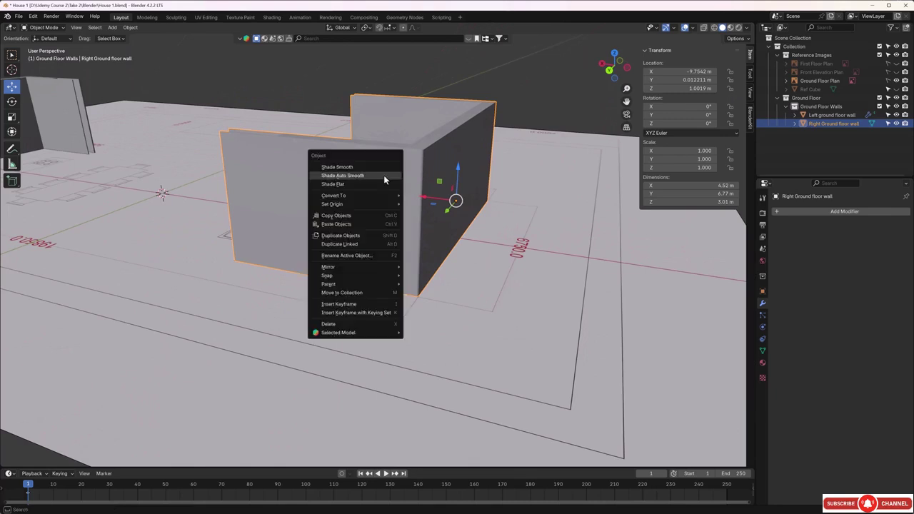
pyautogui.click(383, 175)
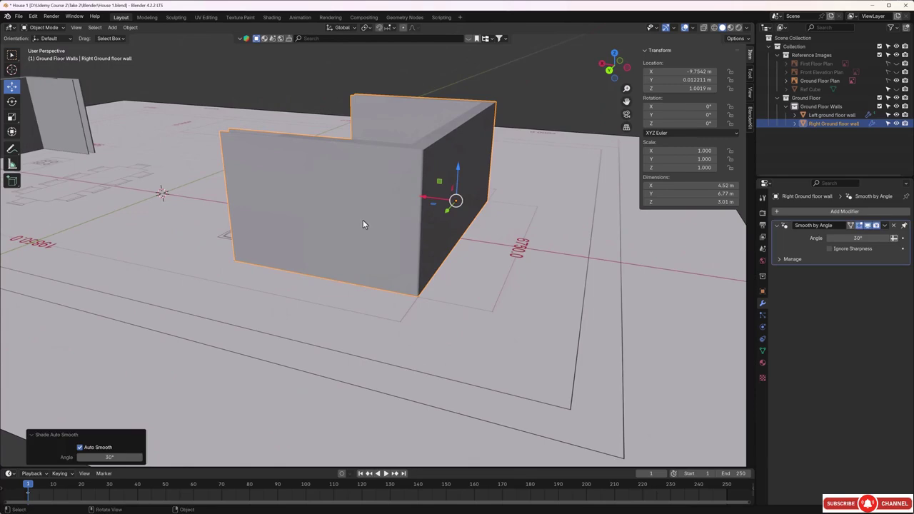
pyautogui.moveTo(364, 224); pyautogui.dragTo(424, 222, button='middle')
pyautogui.click(518, 100)
pyautogui.moveTo(386, 171); pyautogui.dragTo(405, 187, button='middle')
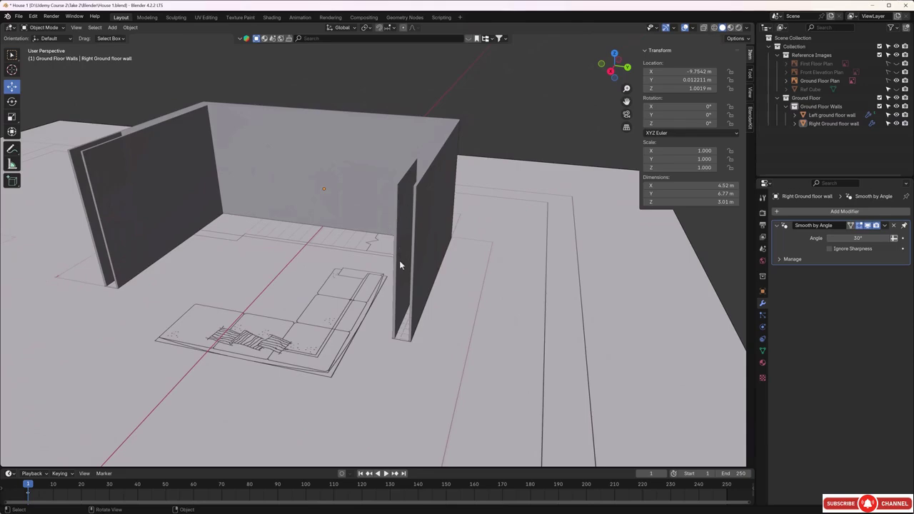
# Step: Inspect both slotted ground floor walls on the floor plan from several angles, including their slotted ends
pyautogui.scroll(-3, 400, 262)
pyautogui.moveTo(447, 266); pyautogui.dragTo(452, 241, button='middle')
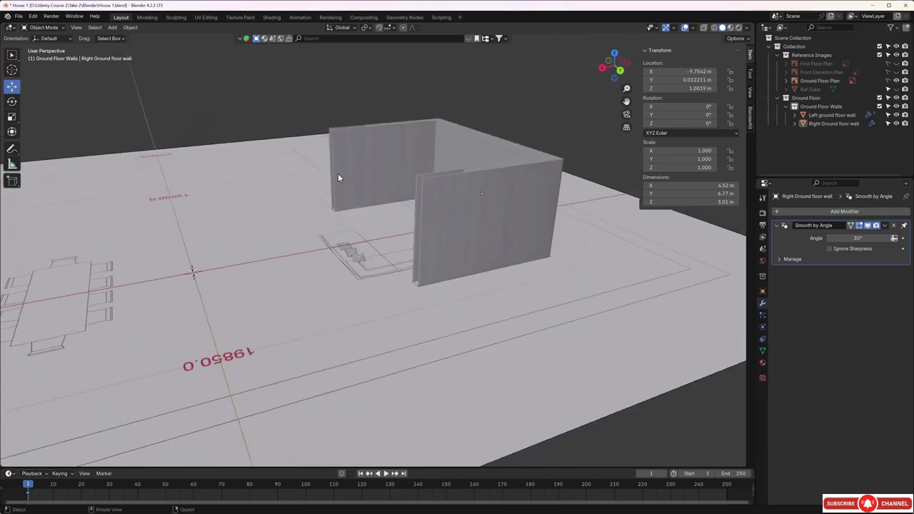
pyautogui.moveTo(338, 172); pyautogui.dragTo(452, 207, button='middle')
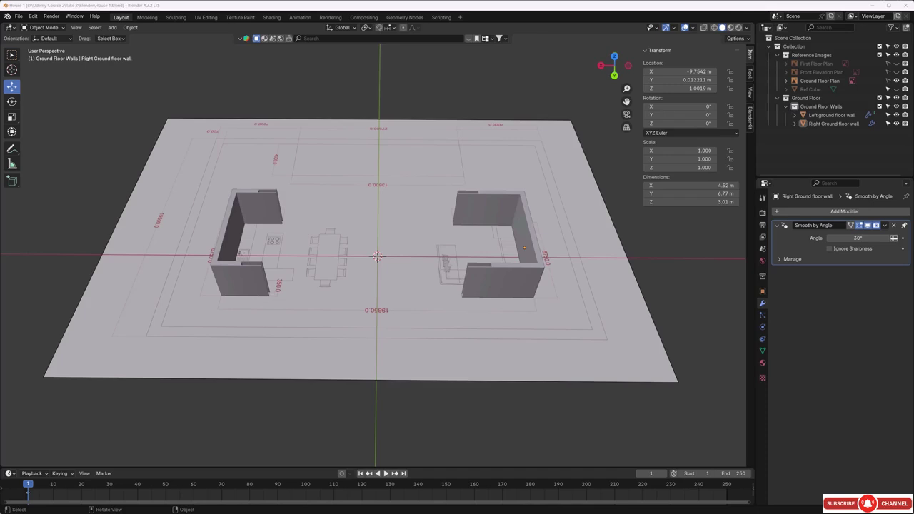
pyautogui.moveTo(242, 252); pyautogui.dragTo(253, 252, button='middle')
pyautogui.scroll(3, 271, 287)
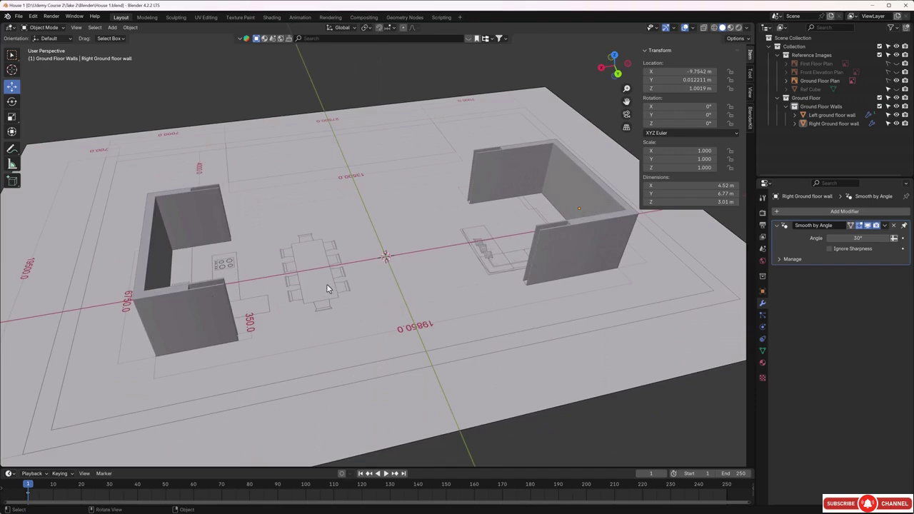
pyautogui.moveTo(326, 285); pyautogui.dragTo(207, 237, button='middle')
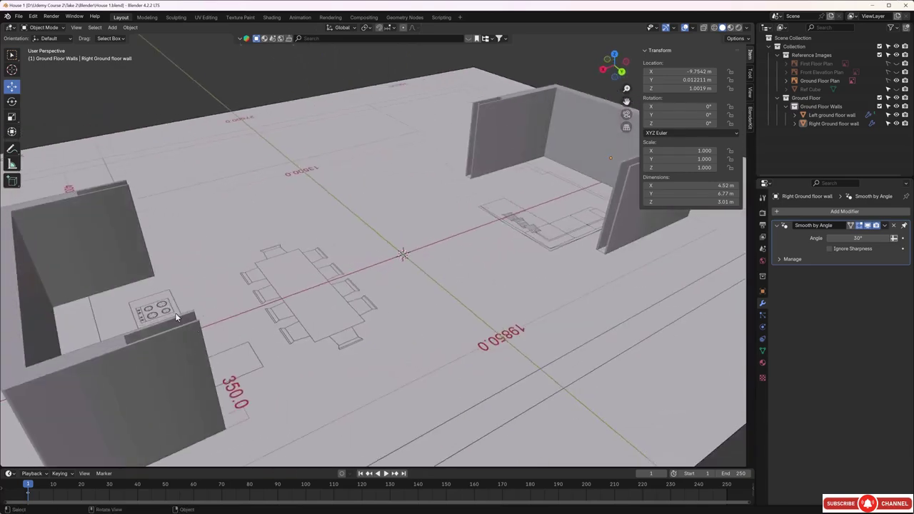
pyautogui.moveTo(421, 387); pyautogui.dragTo(396, 342, button='middle')
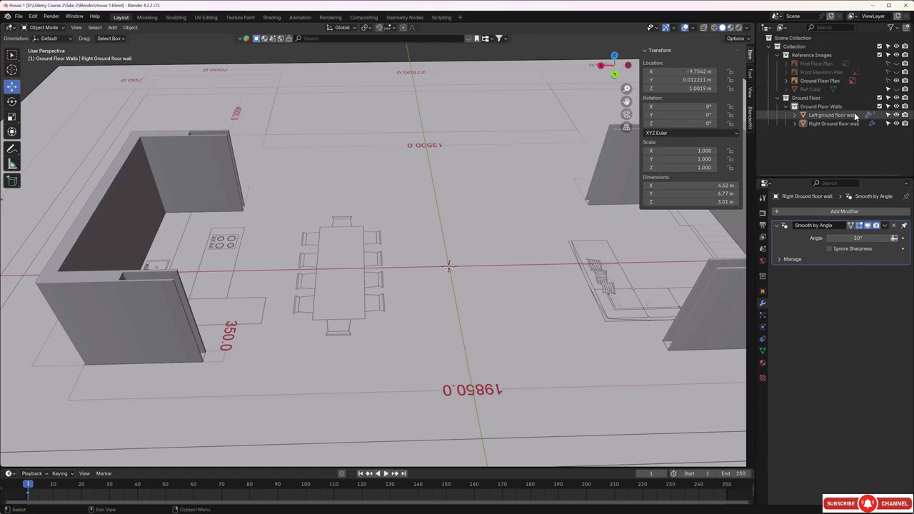
# Step: Add a cube to the Ground Floor Walls collection and move it to about X -4.33 m, Y -3.15 m, beside the Right ground floor wall's end
pyautogui.click(830, 108)
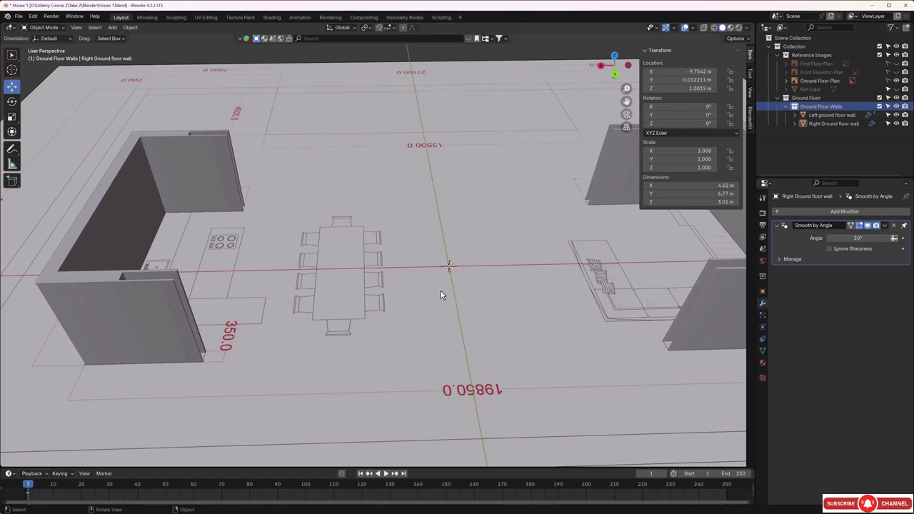
pyautogui.hotkey('shift', 'a')
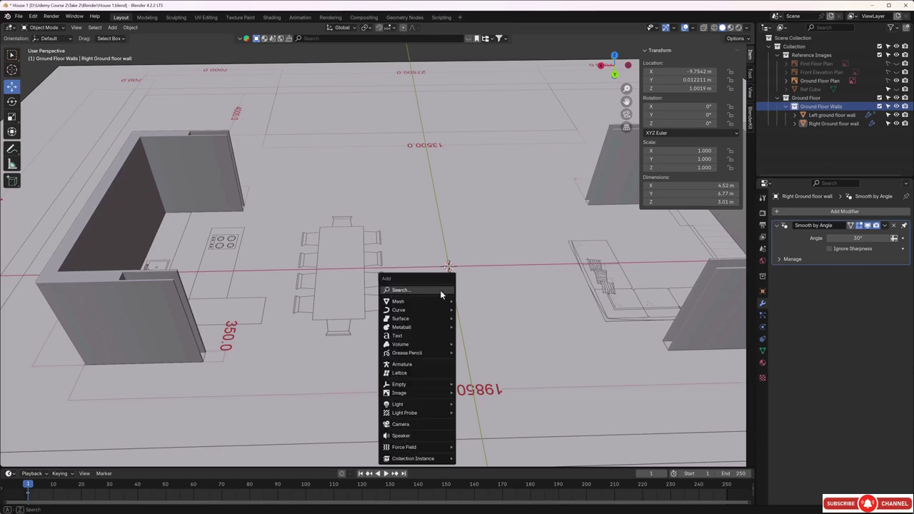
pyautogui.moveTo(444, 301)
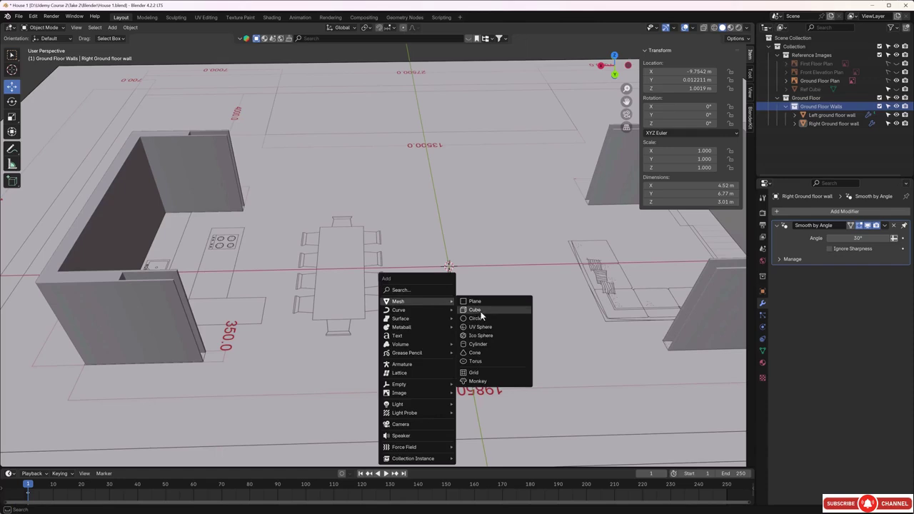
pyautogui.click(476, 309)
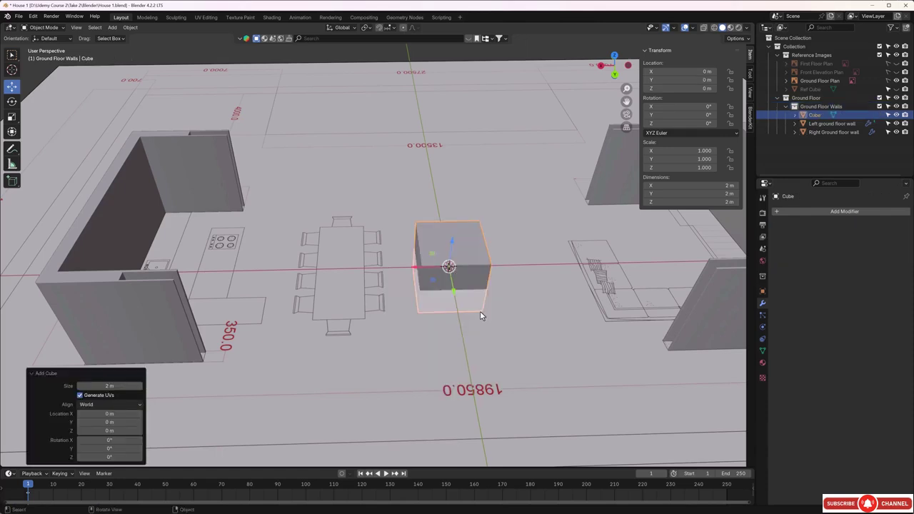
pyautogui.press('KP_7')
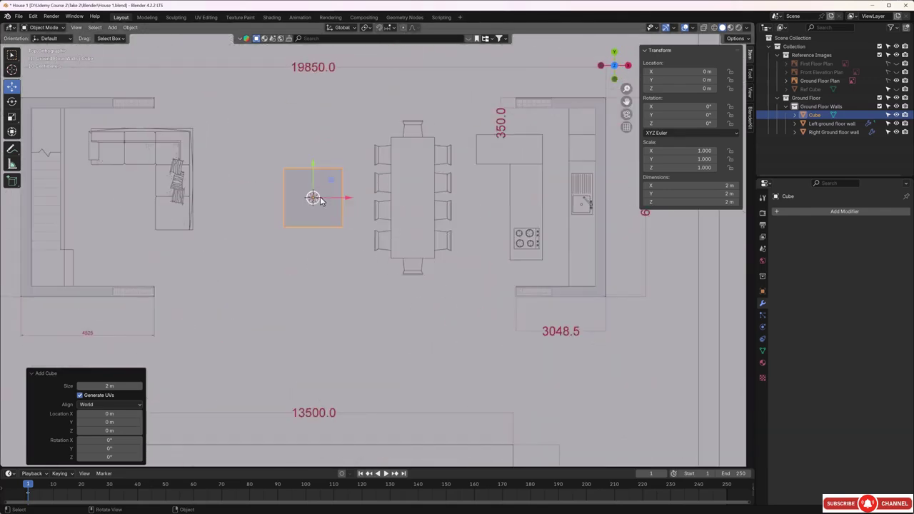
pyautogui.moveTo(313, 168); pyautogui.dragTo(310, 259)
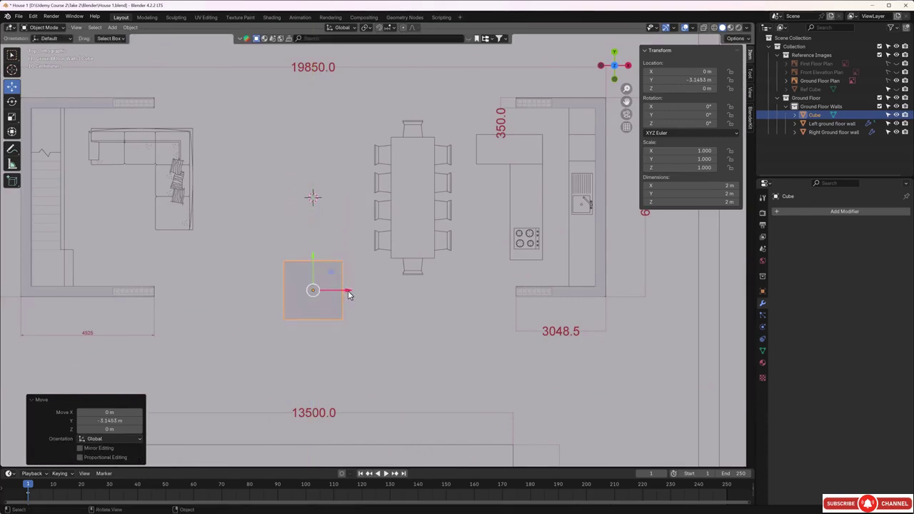
pyautogui.moveTo(347, 292); pyautogui.dragTo(218, 290)
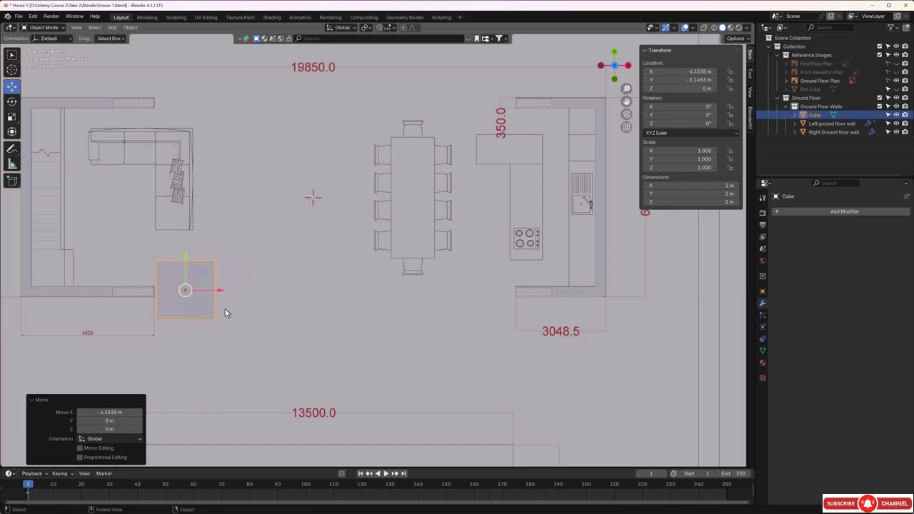
# Step: Scale the cube uniformly to about 0.166 m and move it along X to about -5.49 m, onto the wall's slotted end
pyautogui.keyDown('shift'); pyautogui.moveTo(217, 328); pyautogui.dragTo(386, 312, button='middle'); pyautogui.keyUp('shift')
pyautogui.scroll(5, 347, 300)
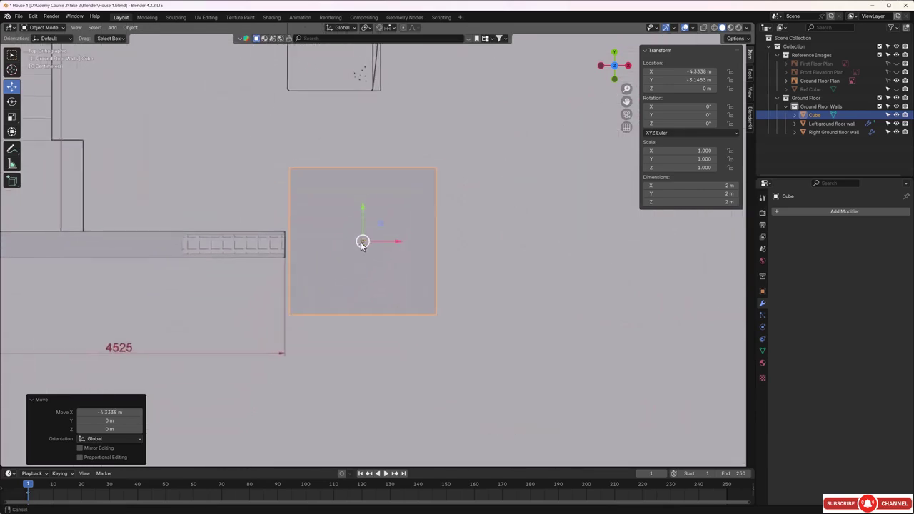
pyautogui.scroll(3, 371, 238)
pyautogui.keyDown('shift'); pyautogui.moveTo(378, 230); pyautogui.dragTo(378, 283, button='middle'); pyautogui.keyUp('shift')
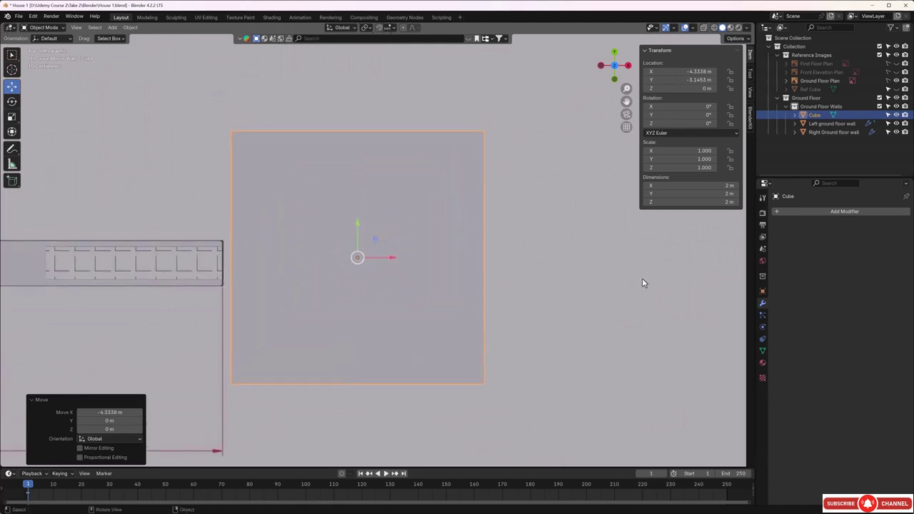
pyautogui.press('s')
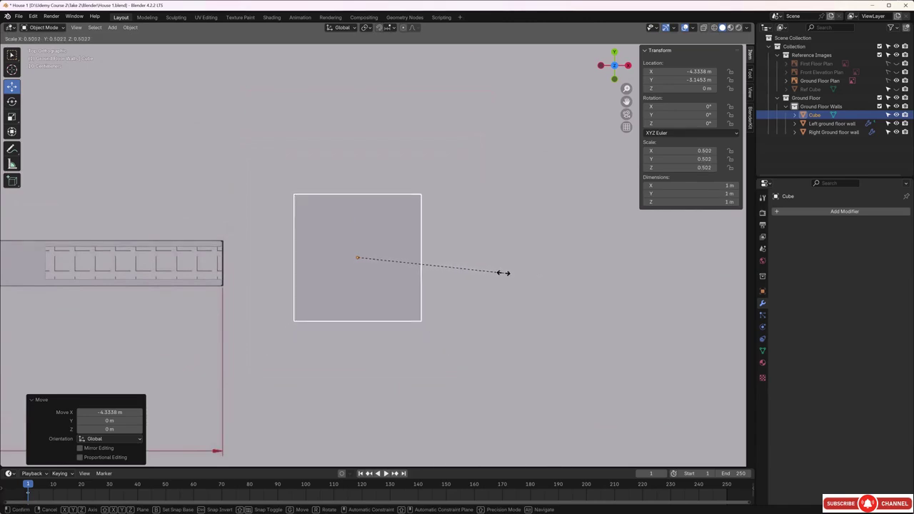
pyautogui.click(383, 265)
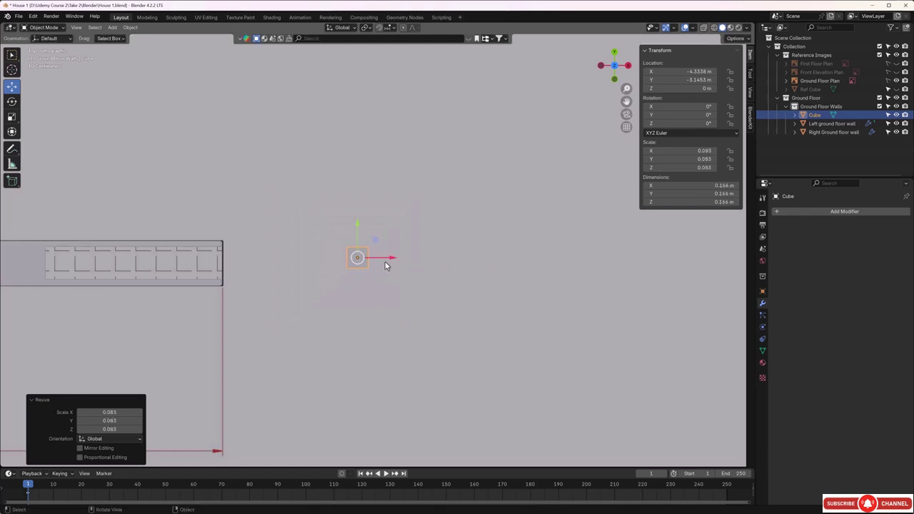
pyautogui.moveTo(384, 266); pyautogui.dragTo(241, 255)
pyautogui.scroll(4, 222, 257)
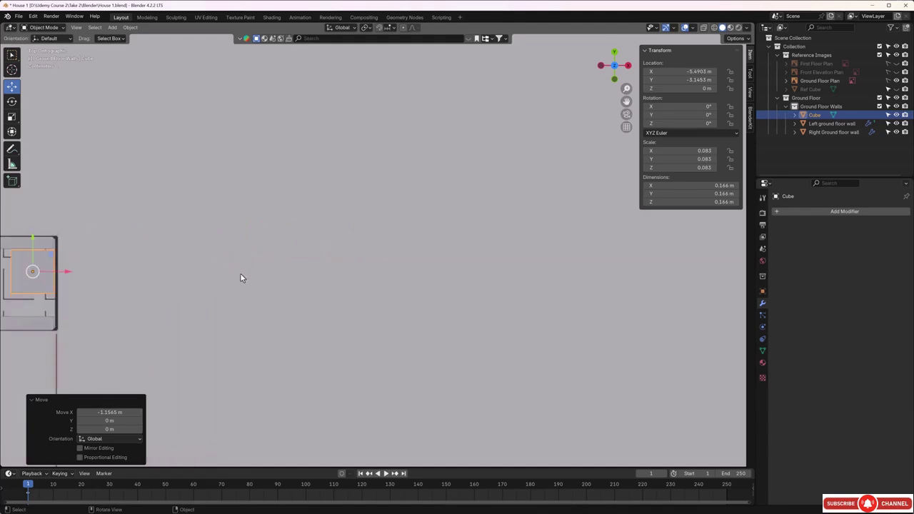
# Step: Stretch the cube along X to a length of about 1.16 m
pyautogui.scroll(-5, 236, 275)
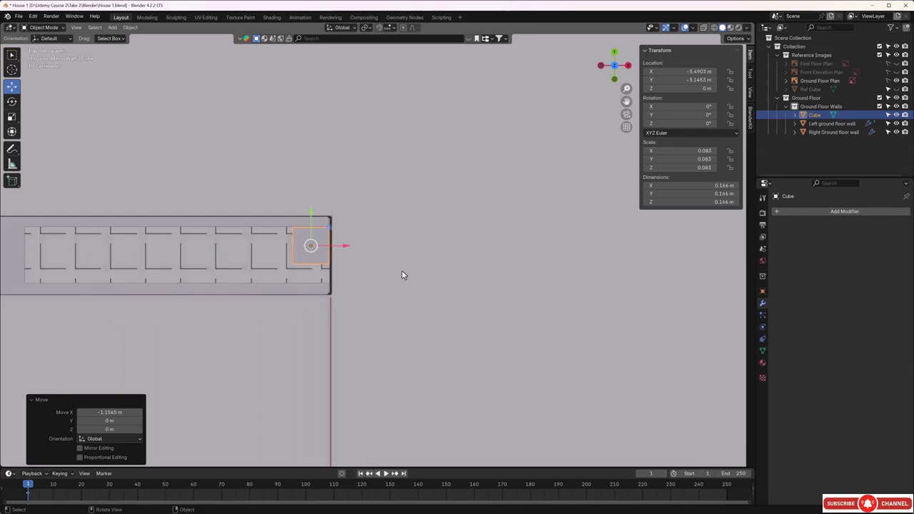
pyautogui.scroll(-2, 400, 282)
pyautogui.press('s')
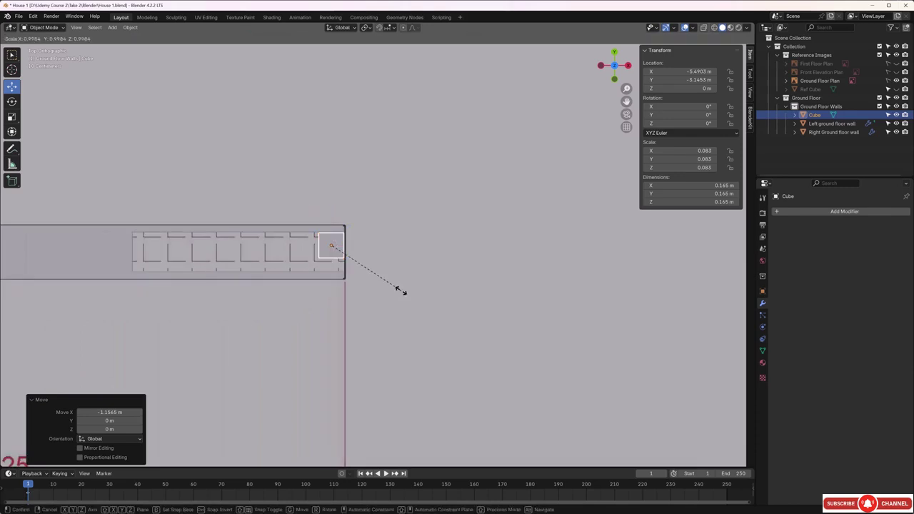
pyautogui.press('x')
pyautogui.click(687, 351)
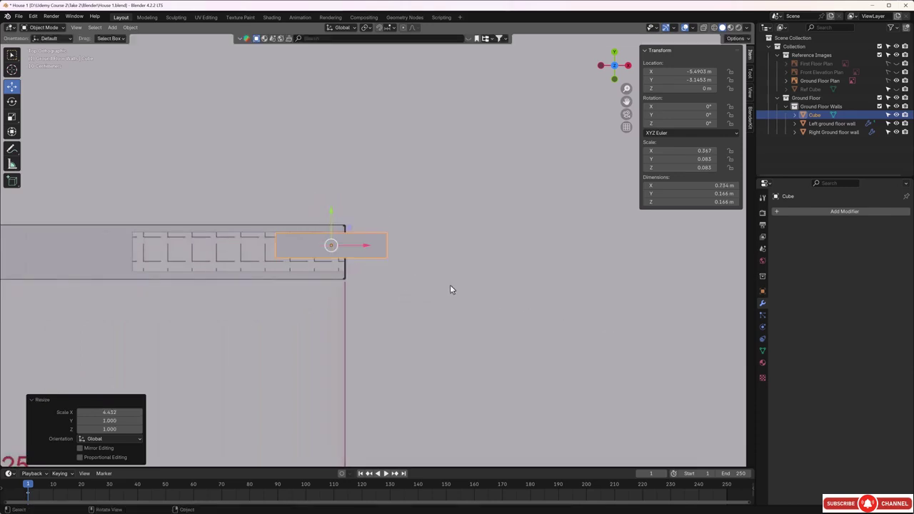
pyautogui.press('s')
pyautogui.press('x')
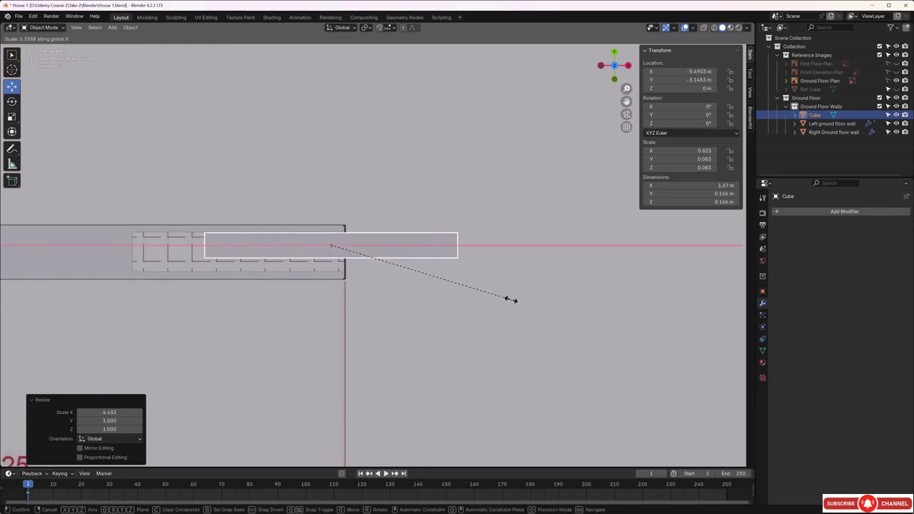
pyautogui.click(505, 297)
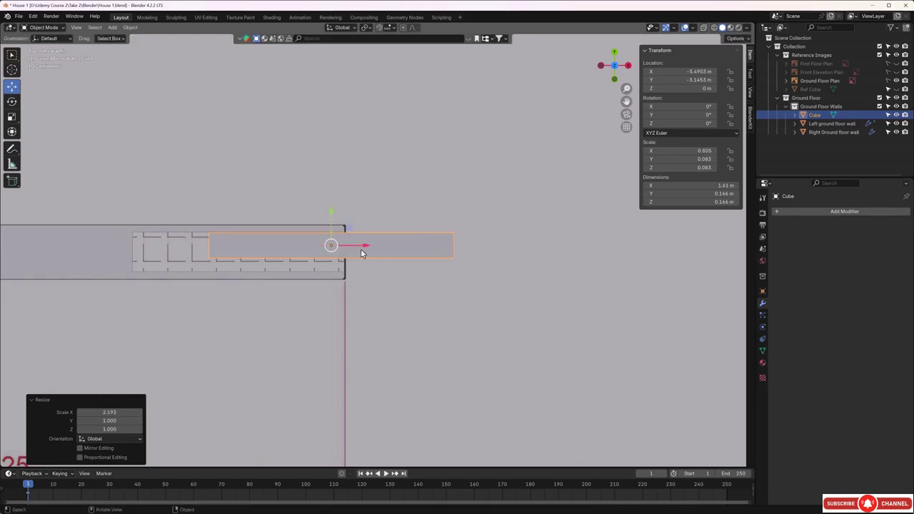
pyautogui.press('s')
pyautogui.press('x')
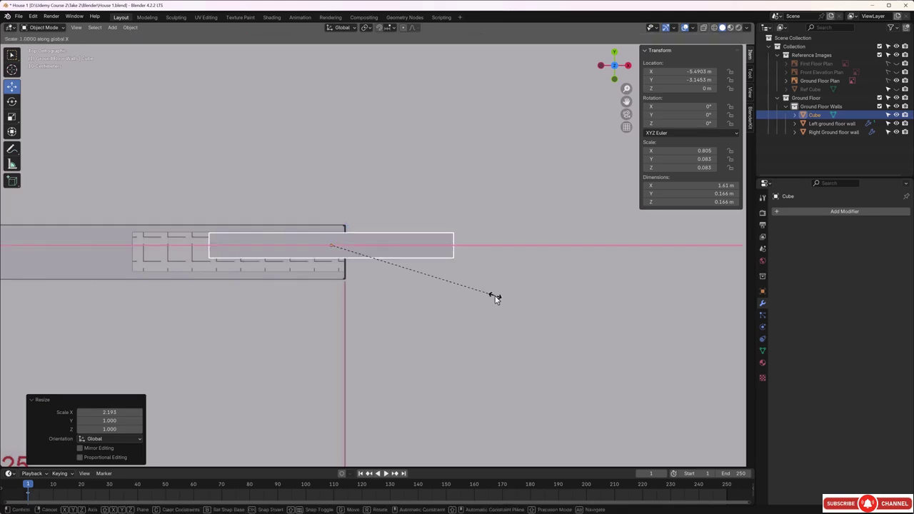
pyautogui.click(442, 295)
# Step: Thin the block to about 0.094 m along Y and move it into the slot at about X -5.94 m, Y -3.26 m
pyautogui.scroll(2, 336, 249)
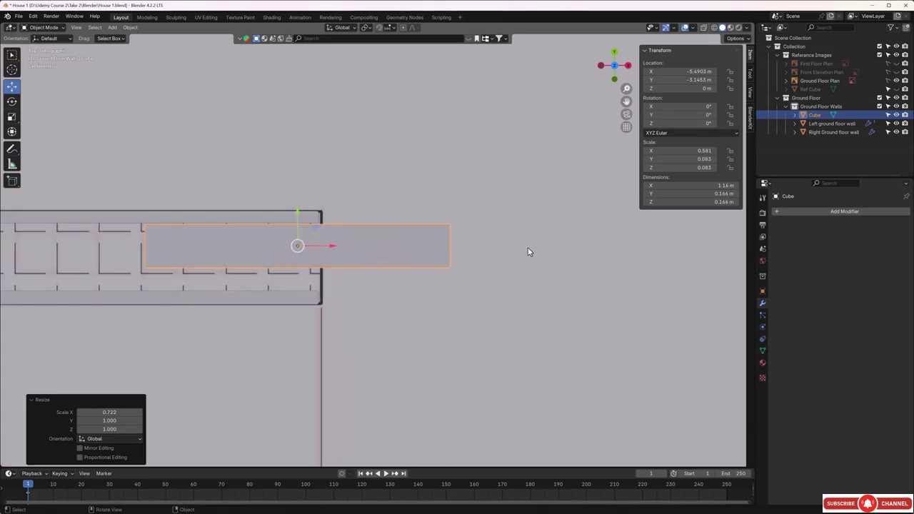
pyautogui.press('s')
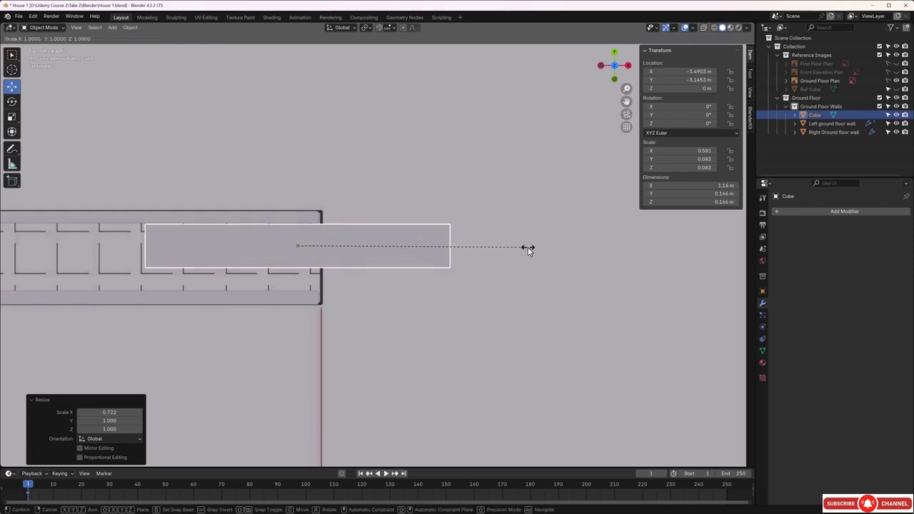
pyautogui.press('y')
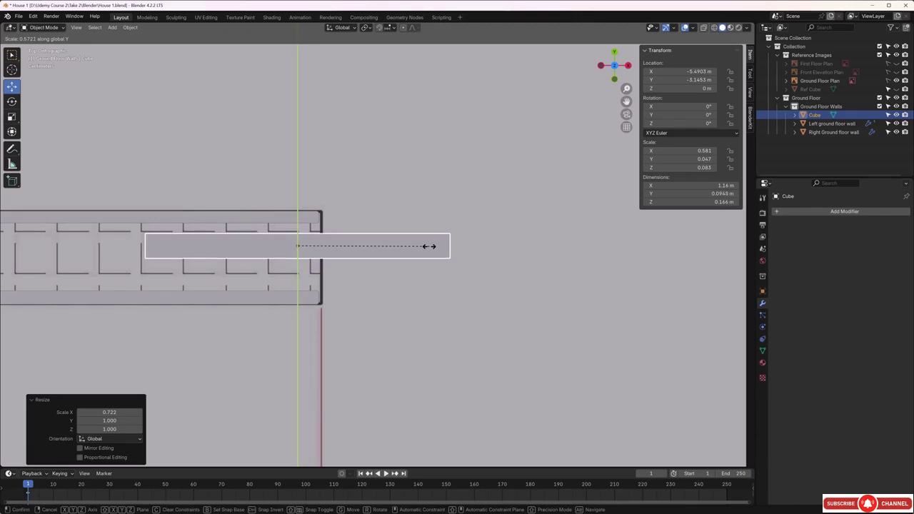
pyautogui.click(422, 254)
pyautogui.moveTo(297, 212); pyautogui.dragTo(297, 244)
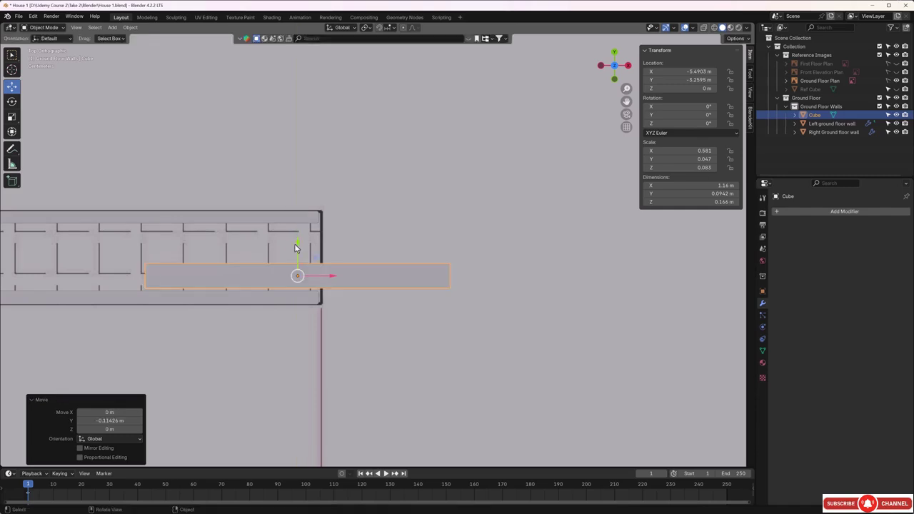
pyautogui.moveTo(332, 276); pyautogui.dragTo(212, 275)
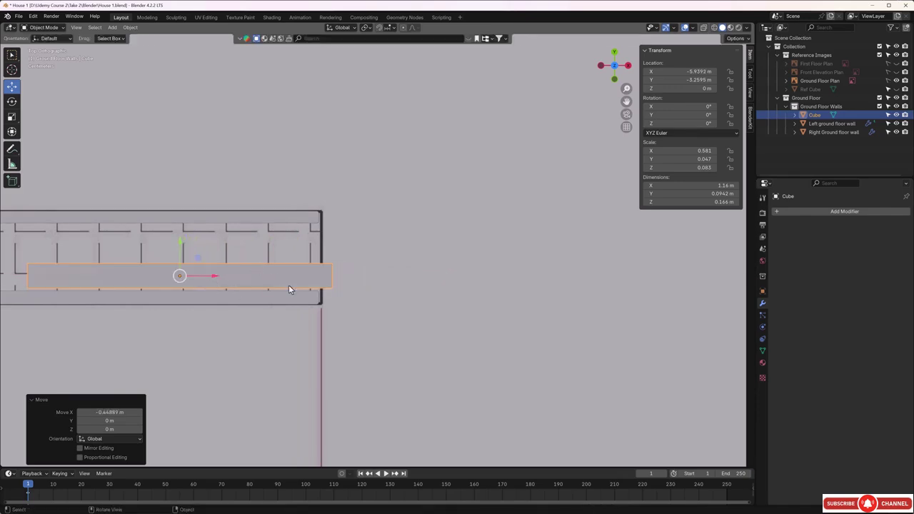
# Step: Reduce the block's Y thickness to about 0.083 m and shift it along Y to about -3.269 m within the slot
pyautogui.keyDown('shift'); pyautogui.moveTo(289, 288); pyautogui.dragTo(397, 263, button='middle'); pyautogui.keyUp('shift')
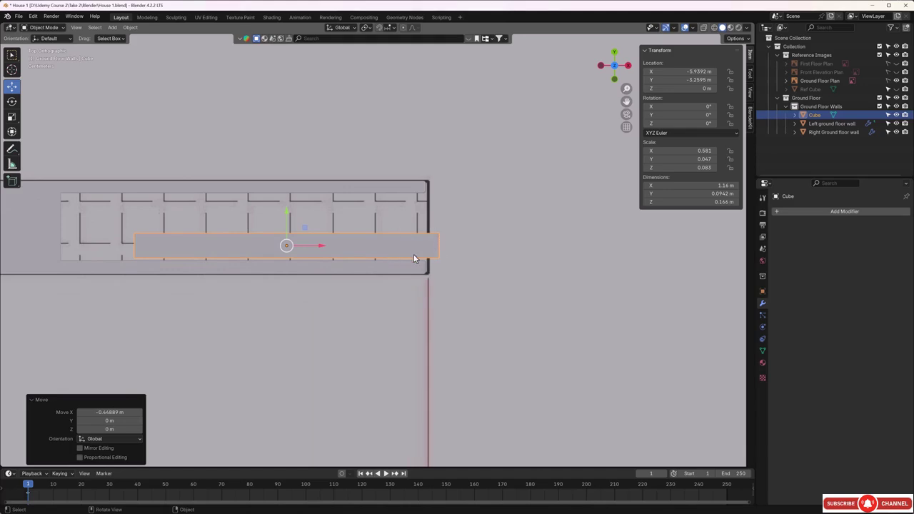
pyautogui.scroll(1, 413, 258)
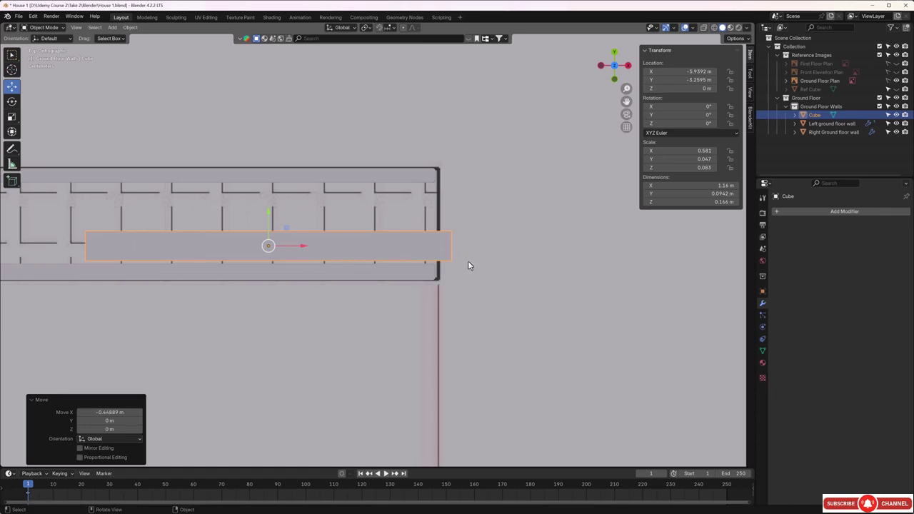
pyautogui.press('s')
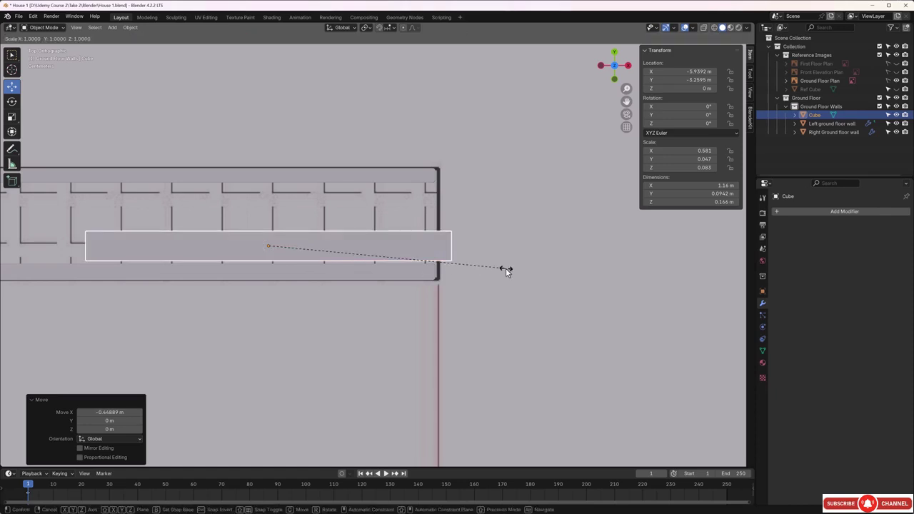
pyautogui.press('y')
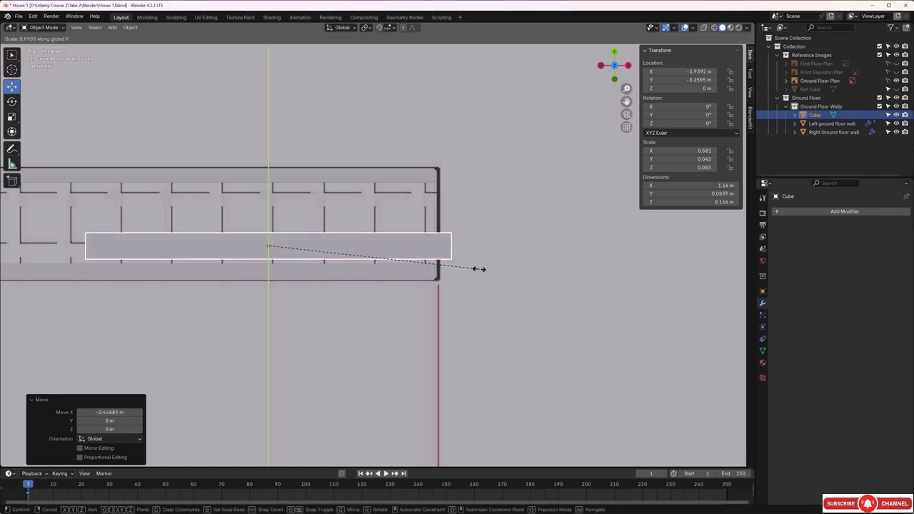
pyautogui.click(471, 271)
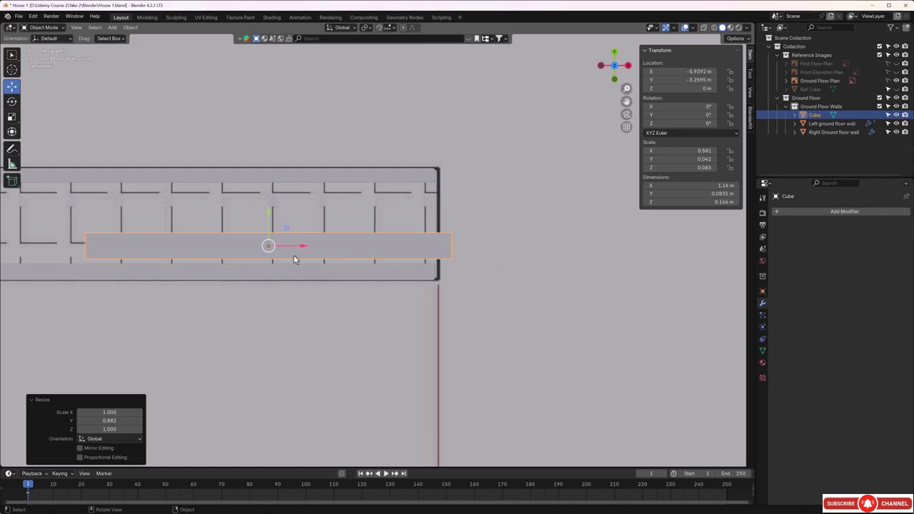
pyautogui.press('g')
pyautogui.press('y')
pyautogui.click(267, 216)
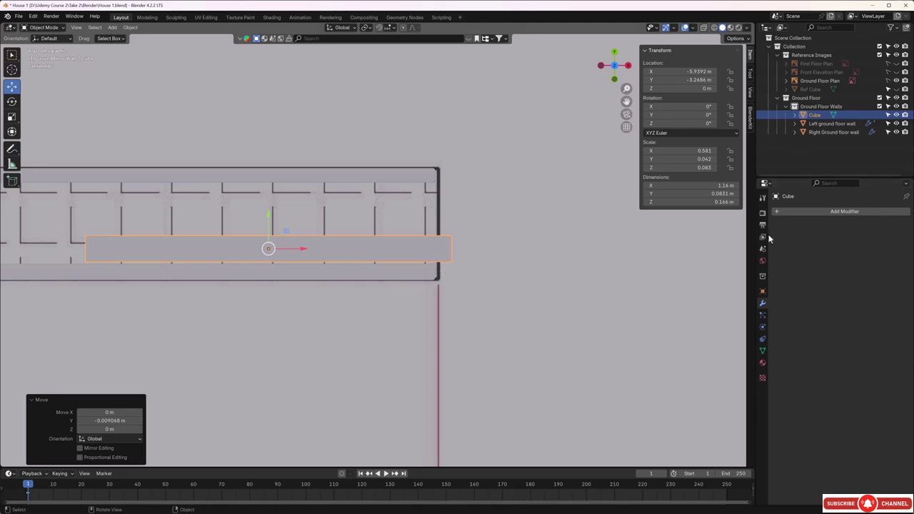
# Step: Rename the Cube object as "Ground floor door"
pyautogui.doubleClick(814, 115)
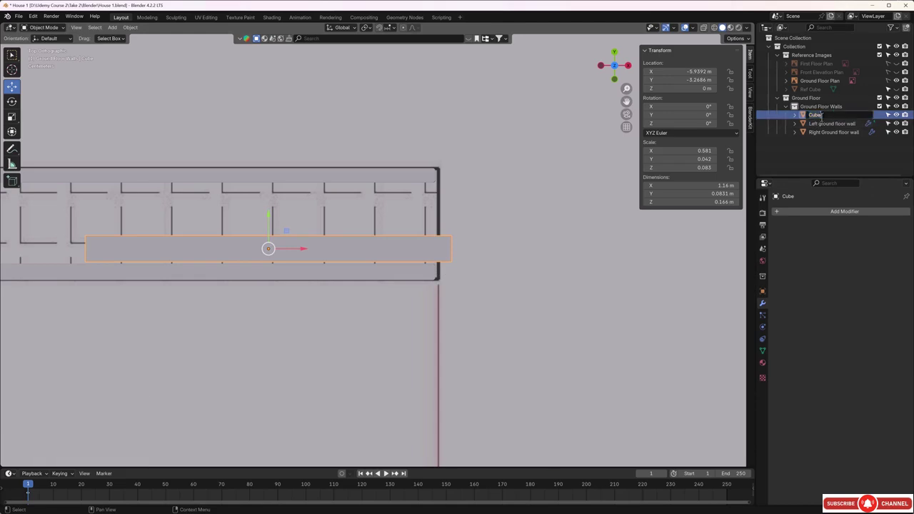
pyautogui.press('BackSpace')
pyautogui.write('Ground floor door')
pyautogui.press('Return')
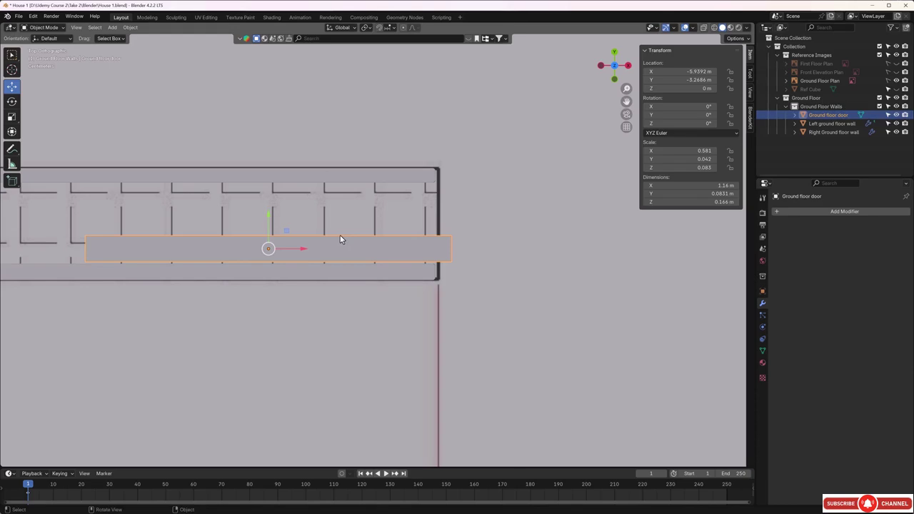
# Step: Duplicate the door twice along Y, placing the copies side by side at about Y -3.178 m and -3.092 m
pyautogui.hotkey('shift', 'd')
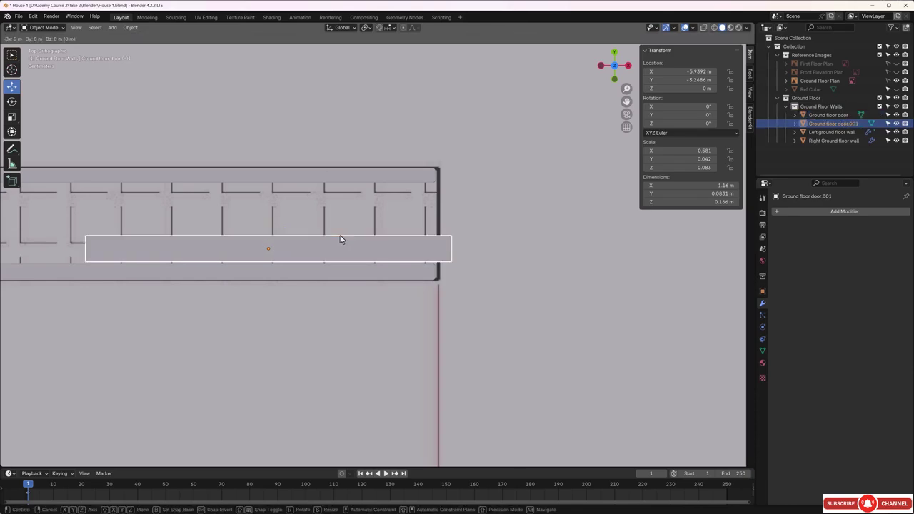
pyautogui.press('y')
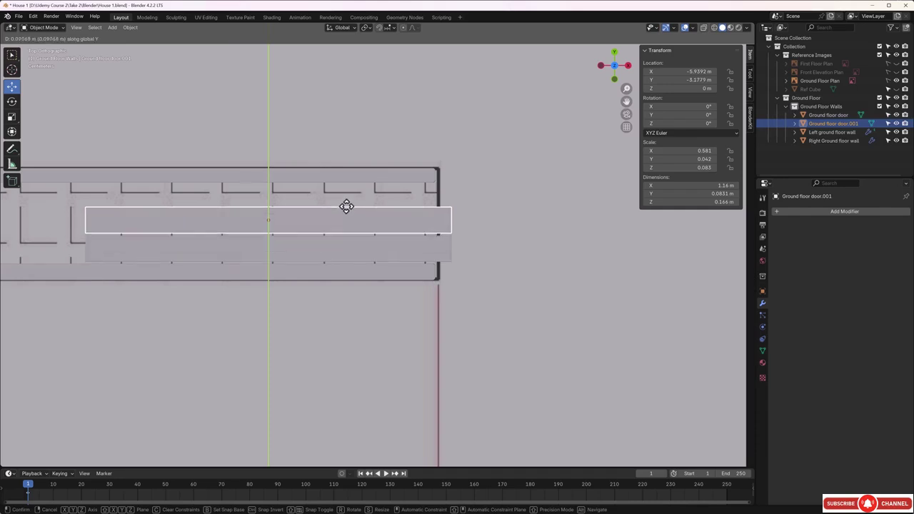
pyautogui.click(346, 207)
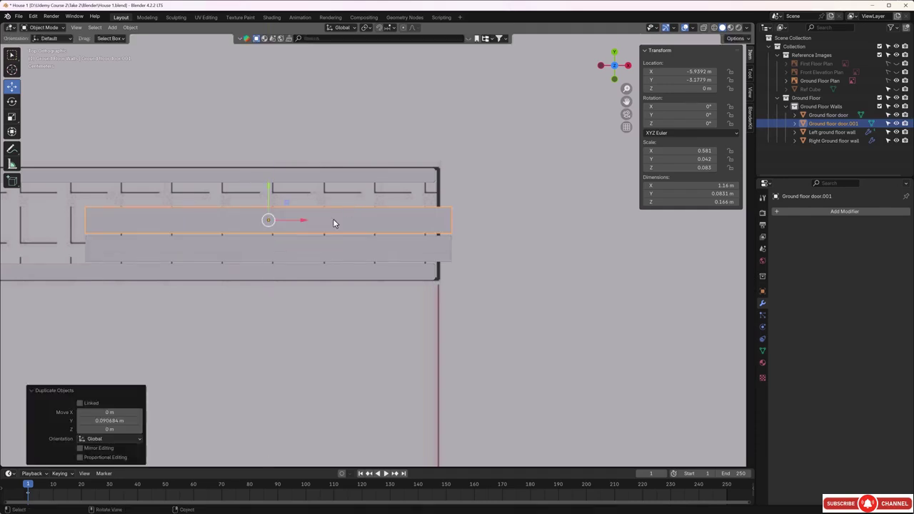
pyautogui.hotkey('shift', 'd')
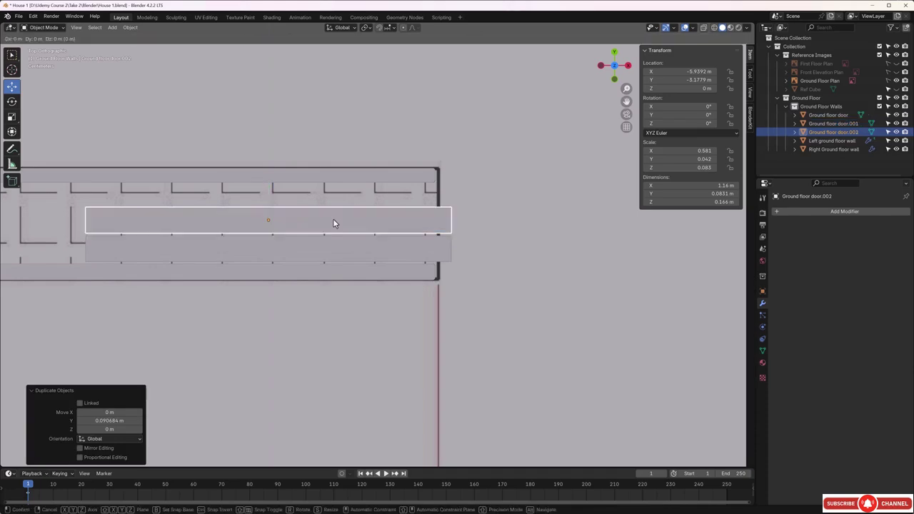
pyautogui.press('y')
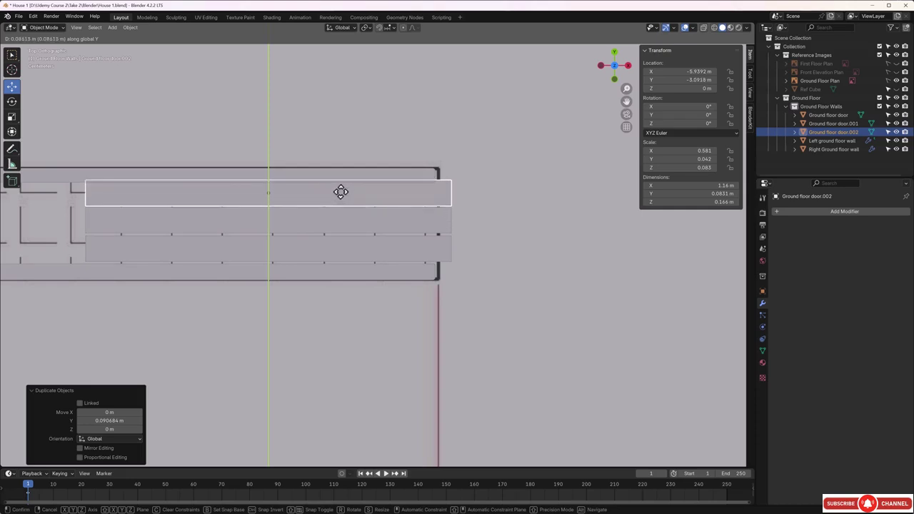
pyautogui.click(341, 191)
pyautogui.scroll(1, 432, 263)
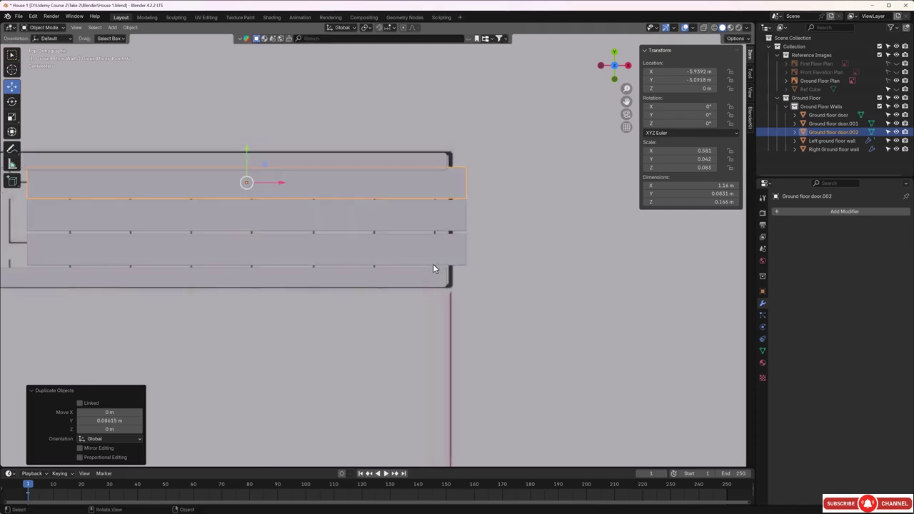
# Step: Even out the three door panels along Y, moving them to about -3.270 m, -3.184 m and -3.098 m
pyautogui.scroll(2, 432, 263)
pyautogui.click(435, 260)
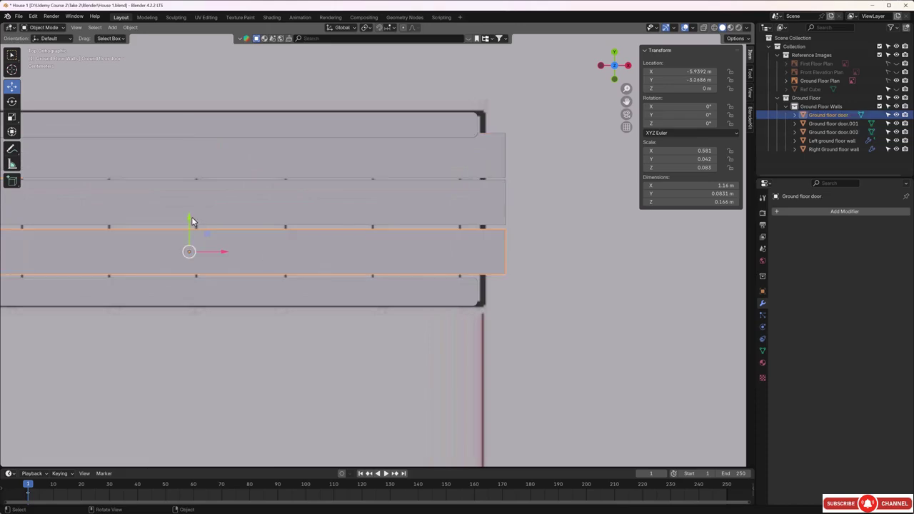
pyautogui.moveTo(190, 224); pyautogui.dragTo(220, 223)
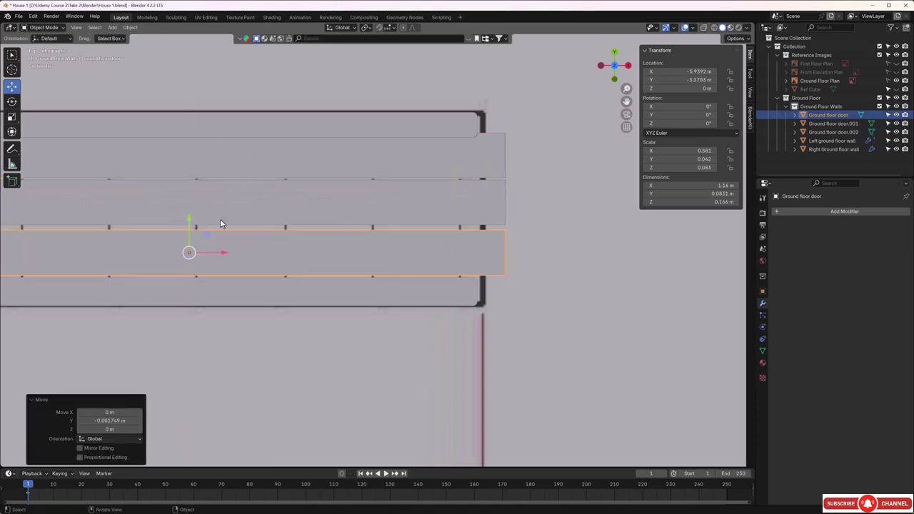
pyautogui.click(302, 205)
pyautogui.moveTo(189, 166); pyautogui.dragTo(190, 171)
pyautogui.click(298, 162)
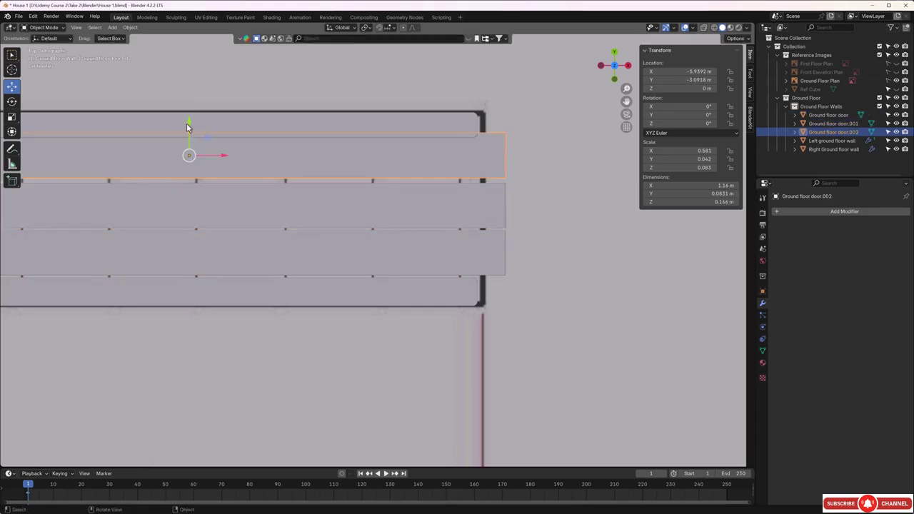
pyautogui.moveTo(186, 123); pyautogui.dragTo(188, 127)
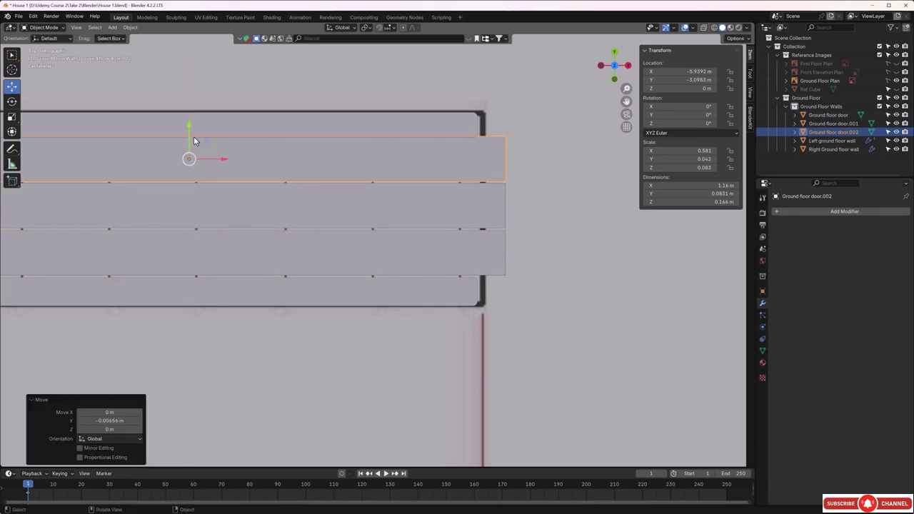
# Step: Delete both duplicated door panels, keeping only the original door
pyautogui.press('Delete')
pyautogui.click(466, 211)
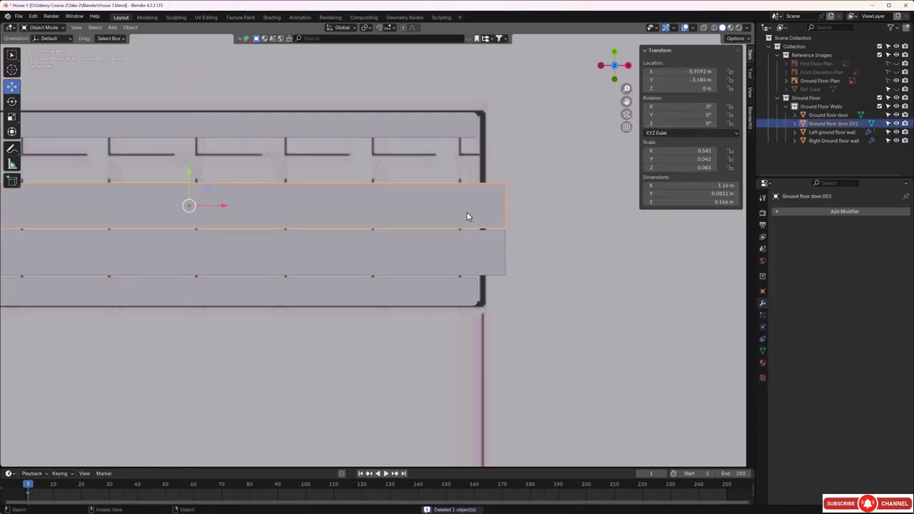
pyautogui.press('Delete')
# Step: Thin the Ground floor door to about 0.073 m along Y and shift it to about Y -3.274 m
pyautogui.click(347, 262)
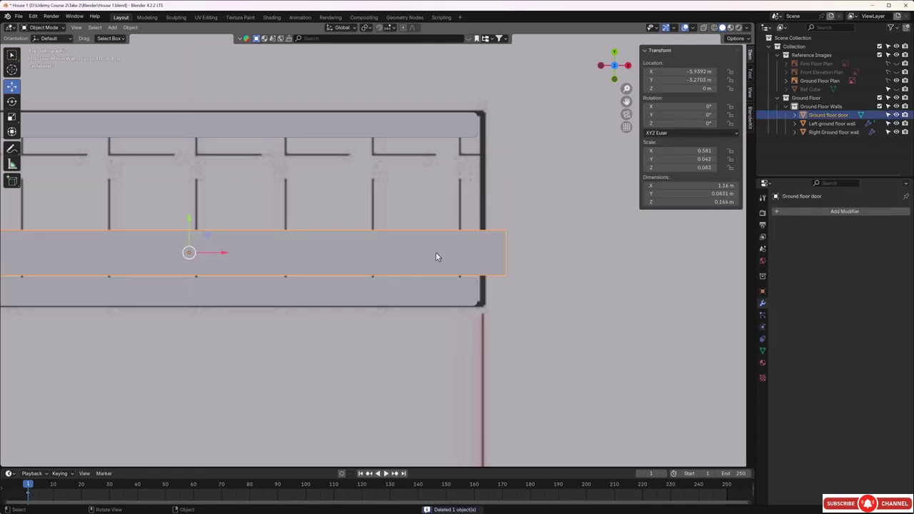
pyautogui.press('s')
pyautogui.press('y')
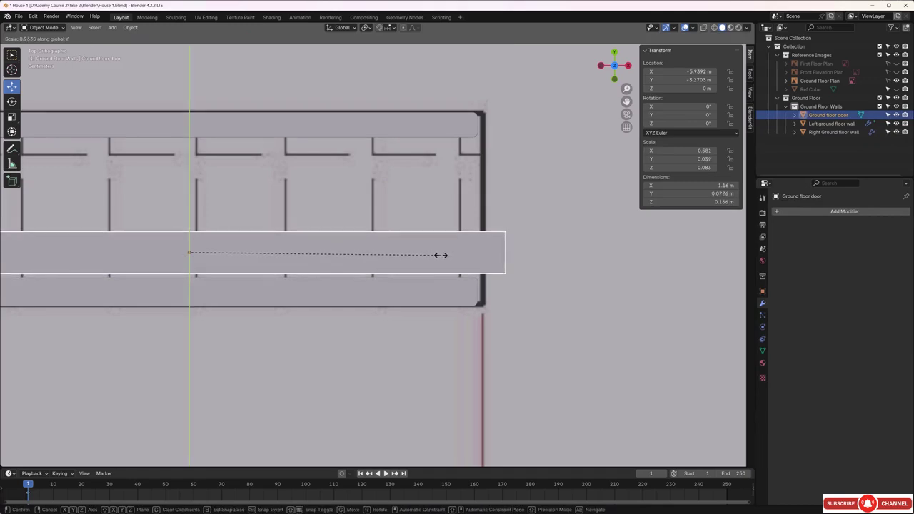
pyautogui.click(427, 258)
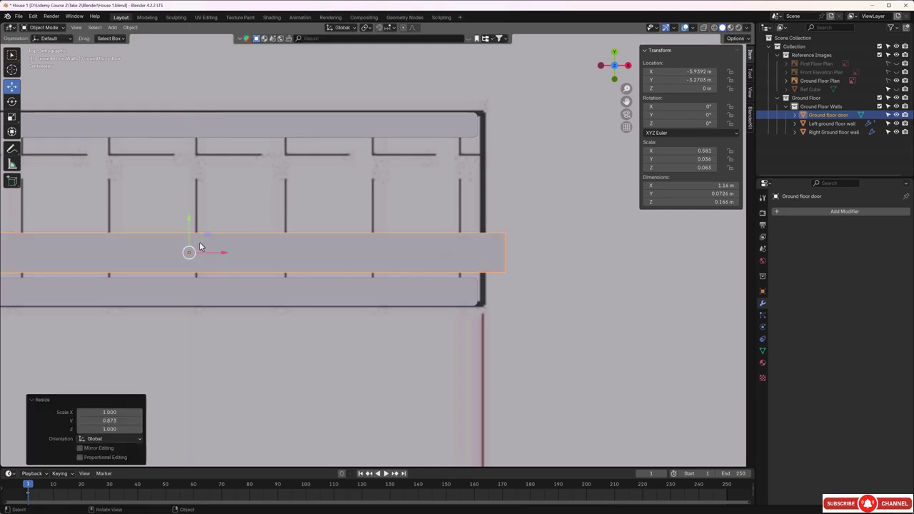
pyautogui.moveTo(190, 226); pyautogui.dragTo(190, 225)
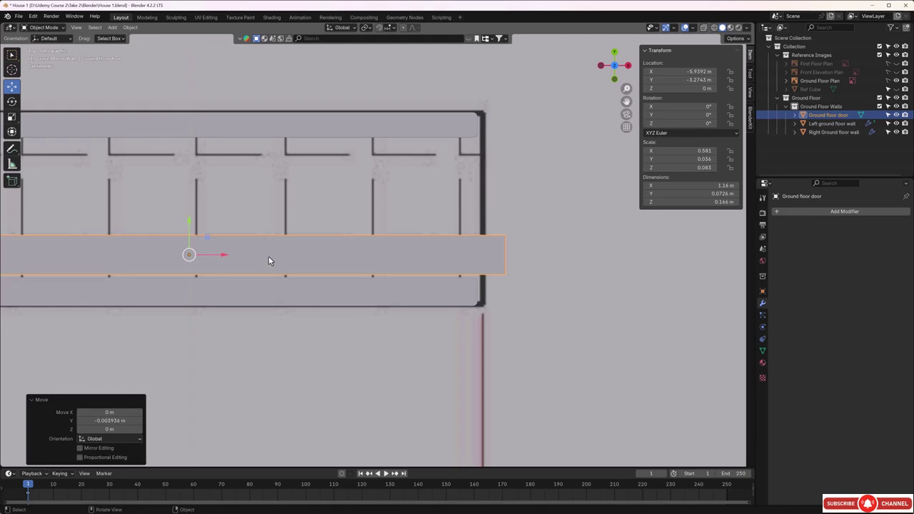
# Step: Duplicate the thinned door twice along Y and place the copies at about Y -3.191 m and -3.106 m within the slot
pyautogui.hotkey('shift', 'd')
pyautogui.press('y')
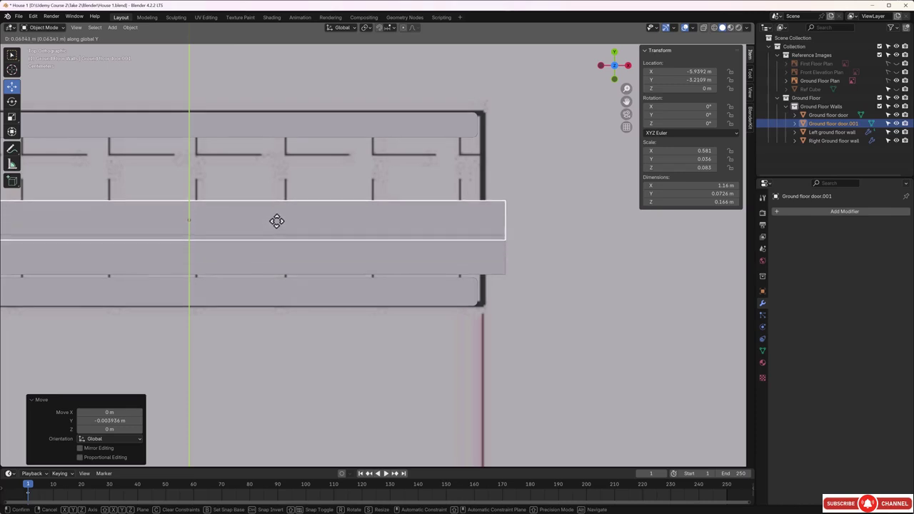
pyautogui.click(278, 214)
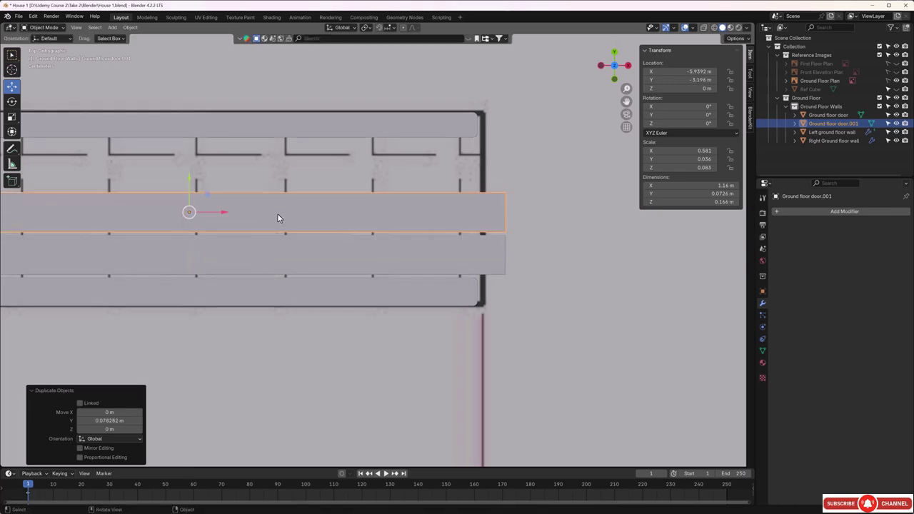
pyautogui.hotkey('shift', 'd')
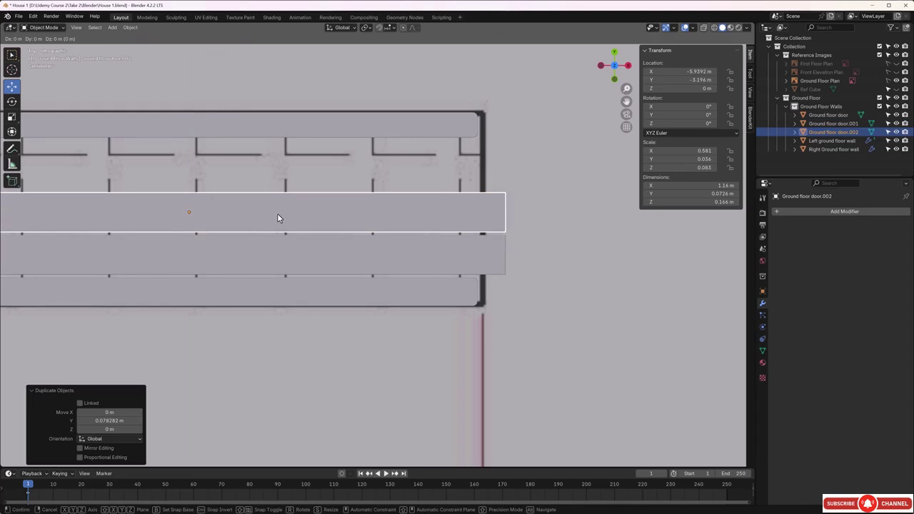
pyautogui.press('y')
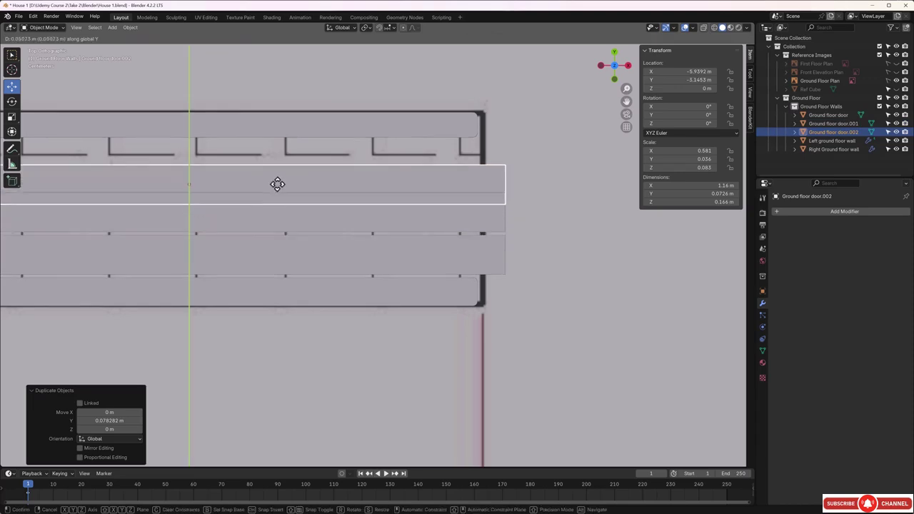
pyautogui.click(277, 166)
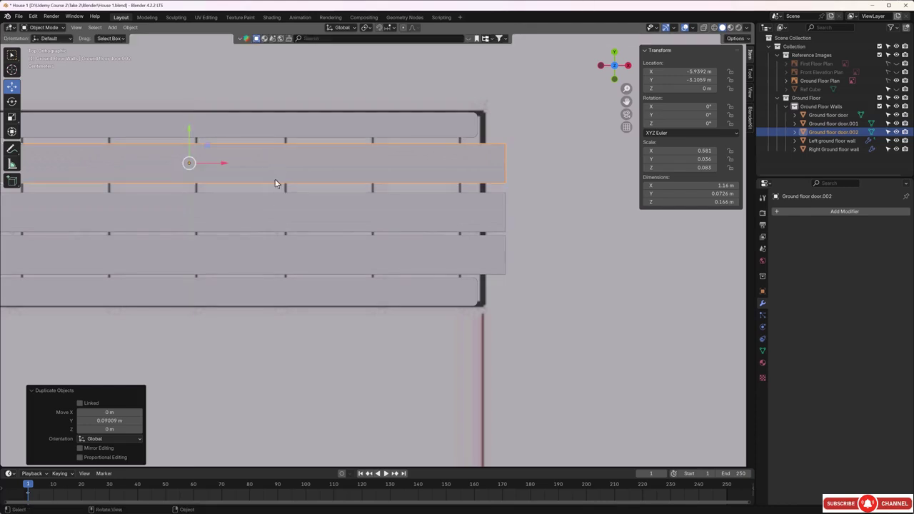
pyautogui.click(278, 216)
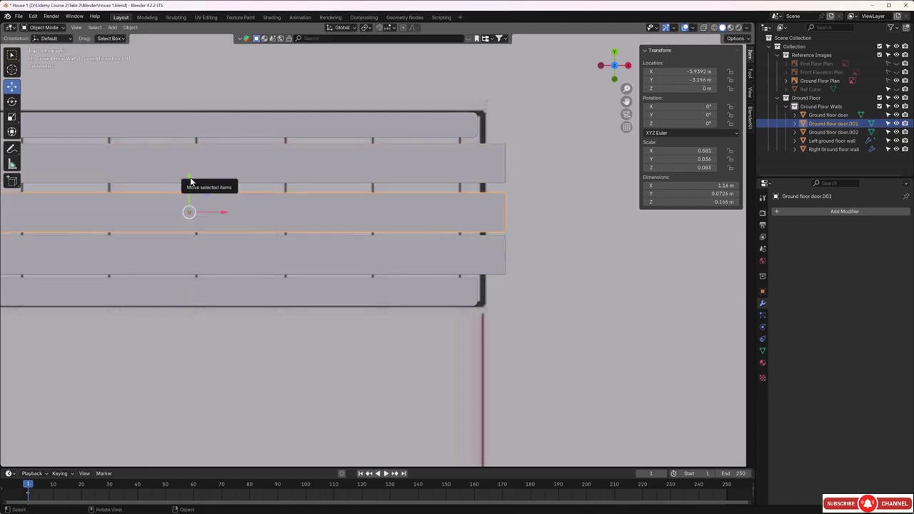
pyautogui.moveTo(191, 180); pyautogui.dragTo(189, 174)
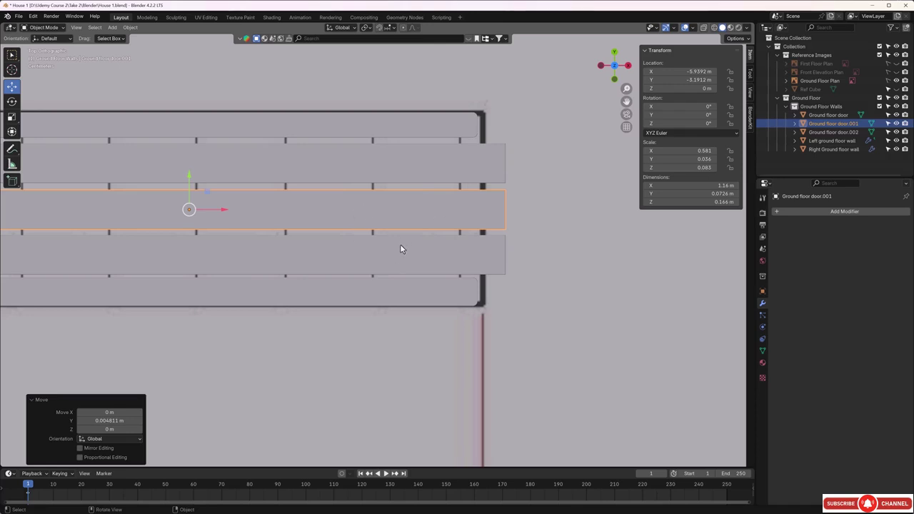
# Step: Delete the two copies, Ground floor door.001 and Ground floor door.002
pyautogui.keyDown('shift'); pyautogui.click(354, 167); pyautogui.keyUp('shift')
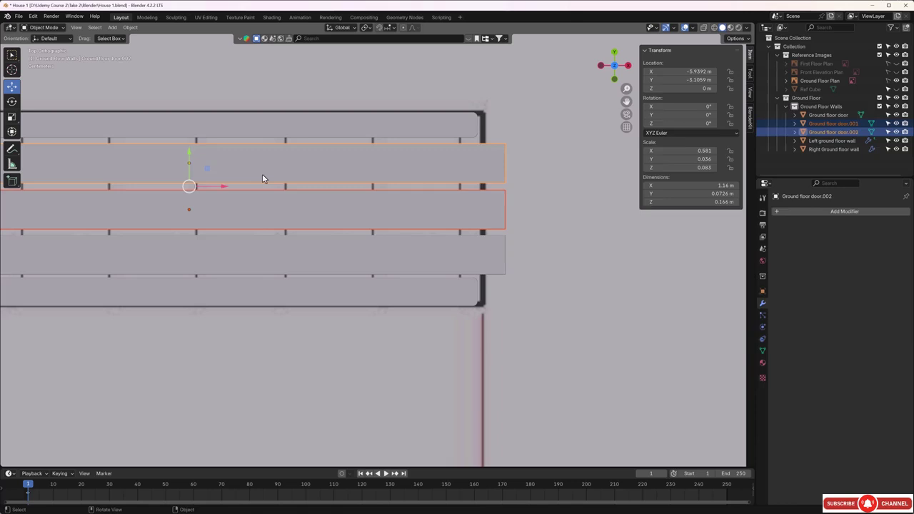
pyautogui.press('Delete')
# Step: Thicken the Ground floor door to about 0.077 m along Y and shift it to about Y -3.273 m
pyautogui.click(318, 270)
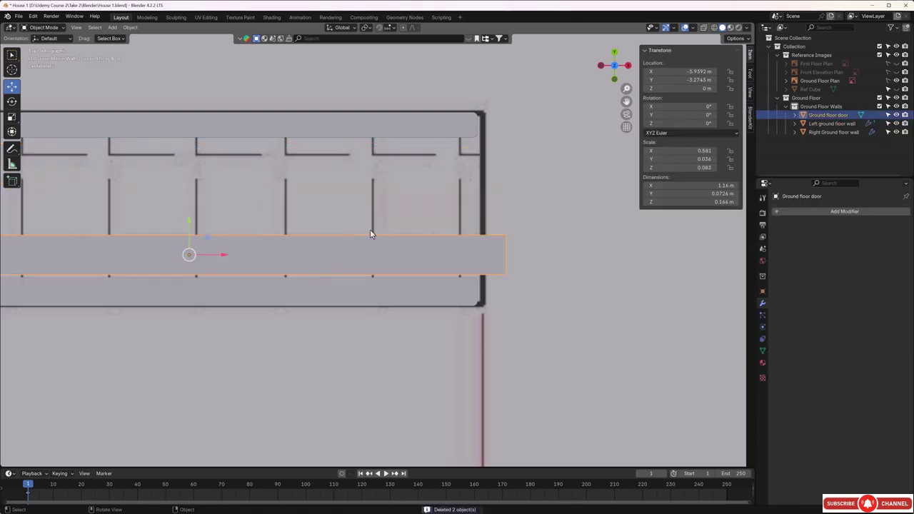
pyautogui.press('s')
pyautogui.press('y')
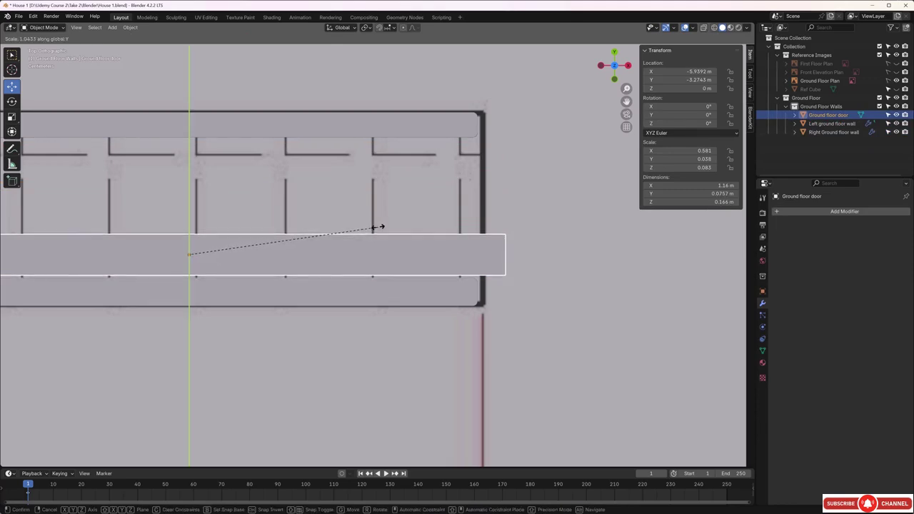
pyautogui.click(378, 227)
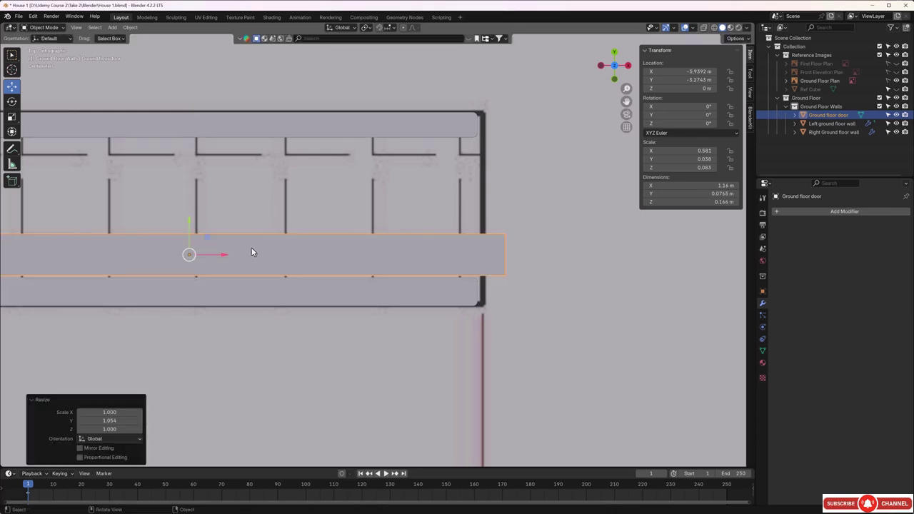
pyautogui.press('g')
pyautogui.press('y')
pyautogui.click(188, 220)
# Step: Raise the Ground floor door along Z to about 1.475 m, roughly the middle of the wall's height, in front view
pyautogui.scroll(-6, 447, 349)
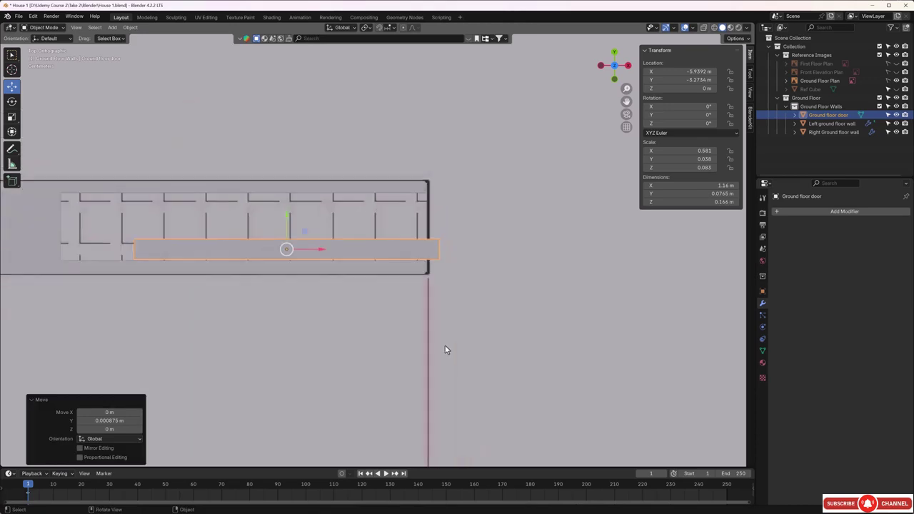
pyautogui.moveTo(500, 351); pyautogui.dragTo(438, 296, button='middle')
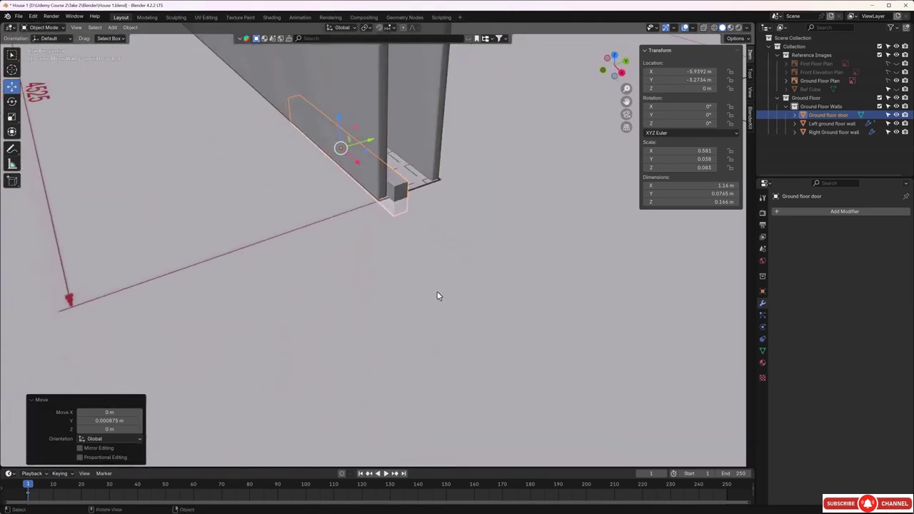
pyautogui.press('KP_1')
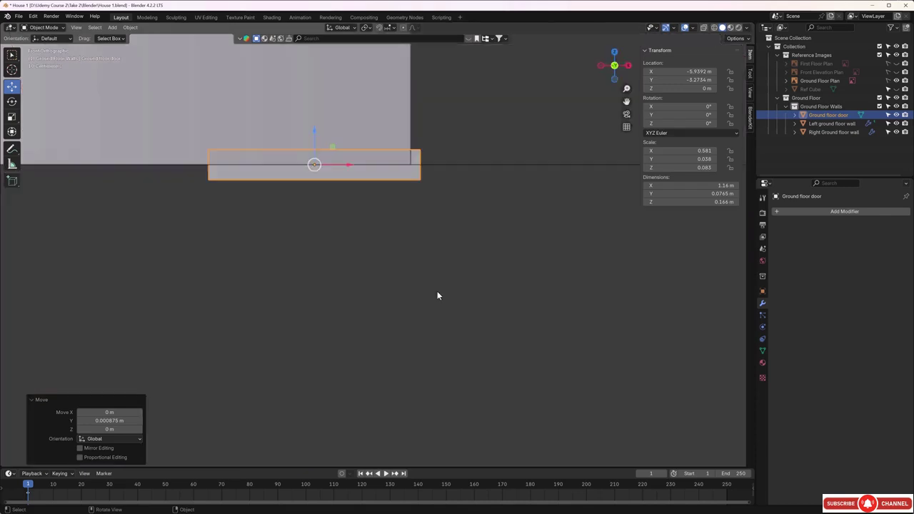
pyautogui.scroll(-3, 444, 281)
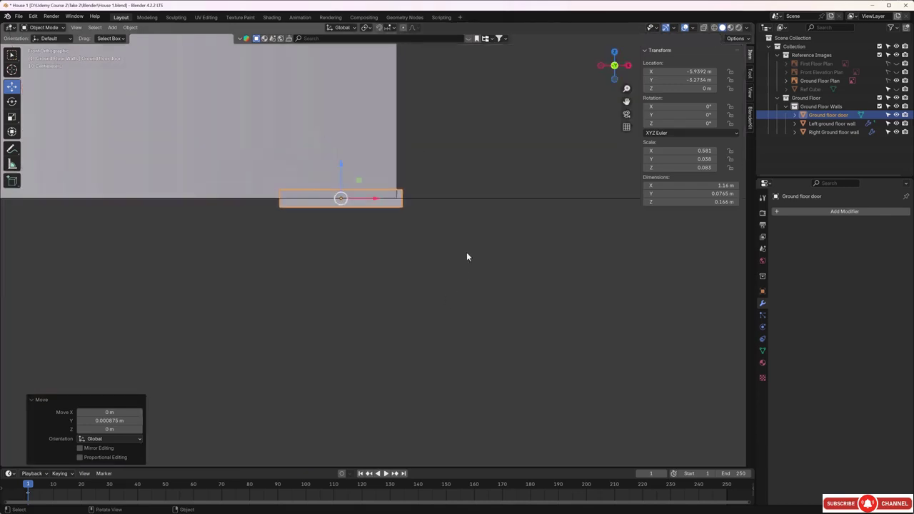
pyautogui.keyDown('shift'); pyautogui.moveTo(467, 190); pyautogui.dragTo(455, 331, button='middle'); pyautogui.keyUp('shift')
pyautogui.scroll(-1, 456, 307)
pyautogui.scroll(-1, 455, 297)
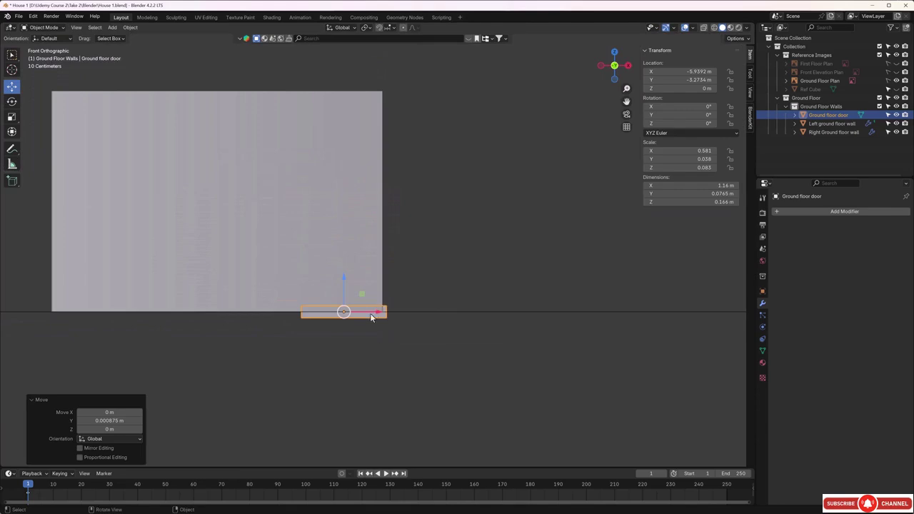
pyautogui.moveTo(344, 280); pyautogui.dragTo(365, 168)
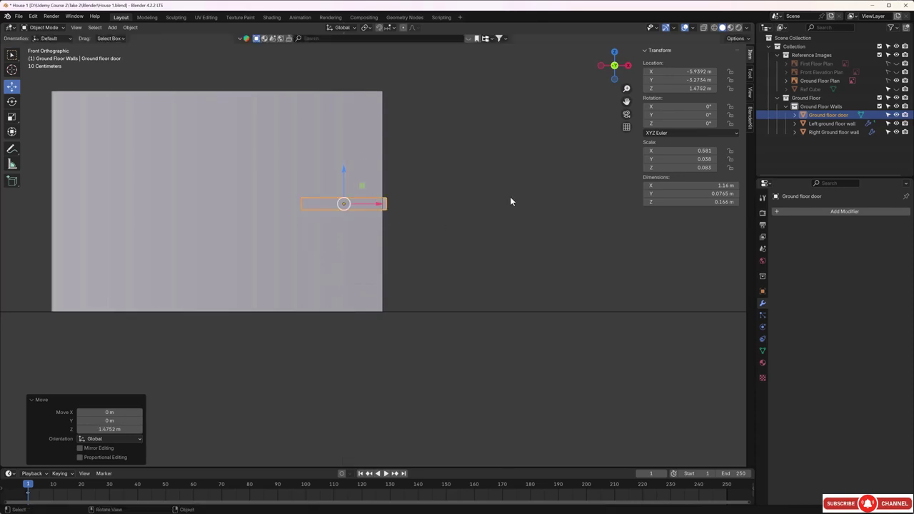
# Step: Stretch the Ground floor door along Z to about 2.94 m tall and raise it to about Z 1.508 m
pyautogui.press('s')
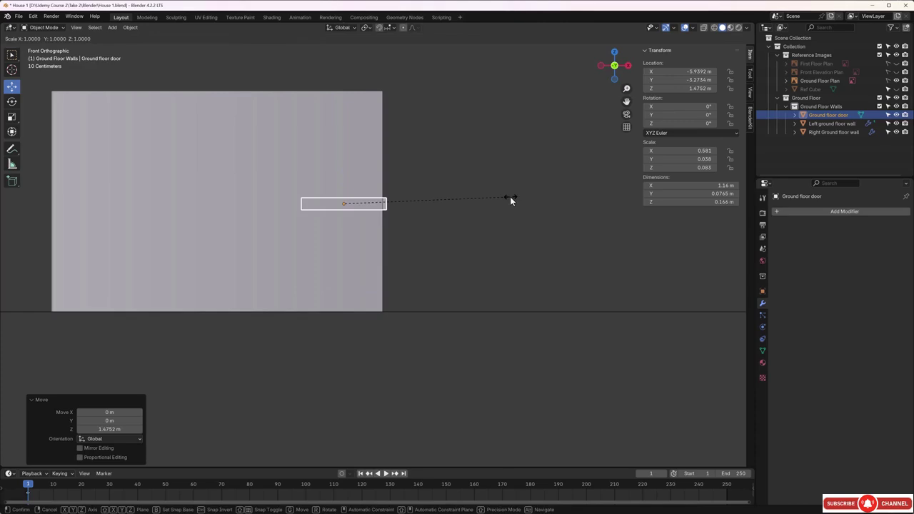
pyautogui.press('z')
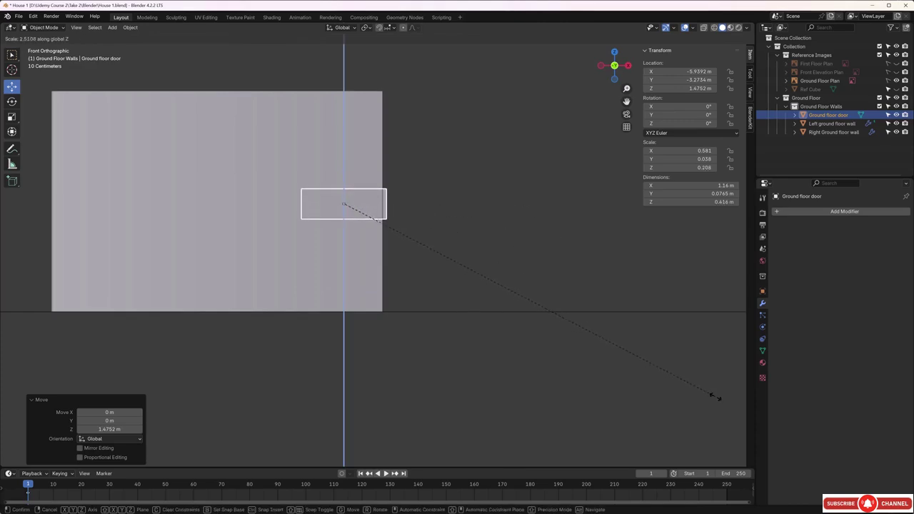
pyautogui.click(710, 393)
pyautogui.press('s')
pyautogui.press('z')
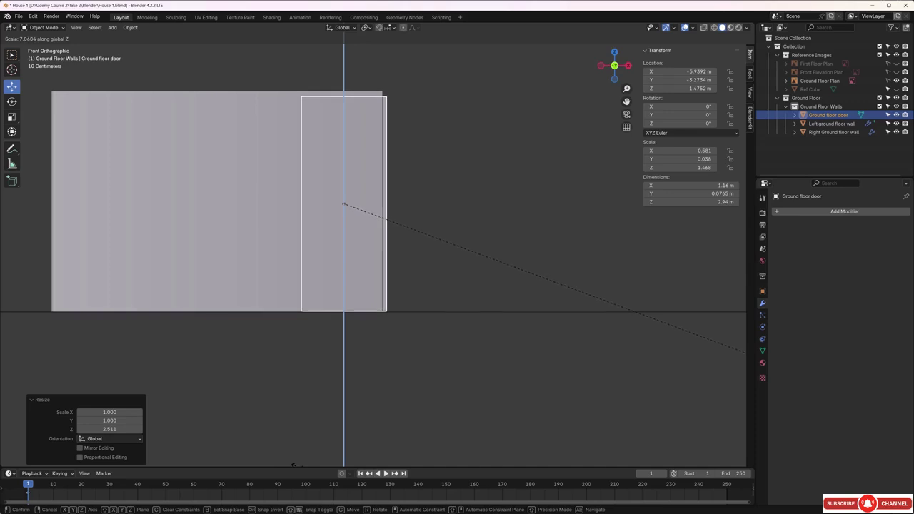
pyautogui.click(303, 24)
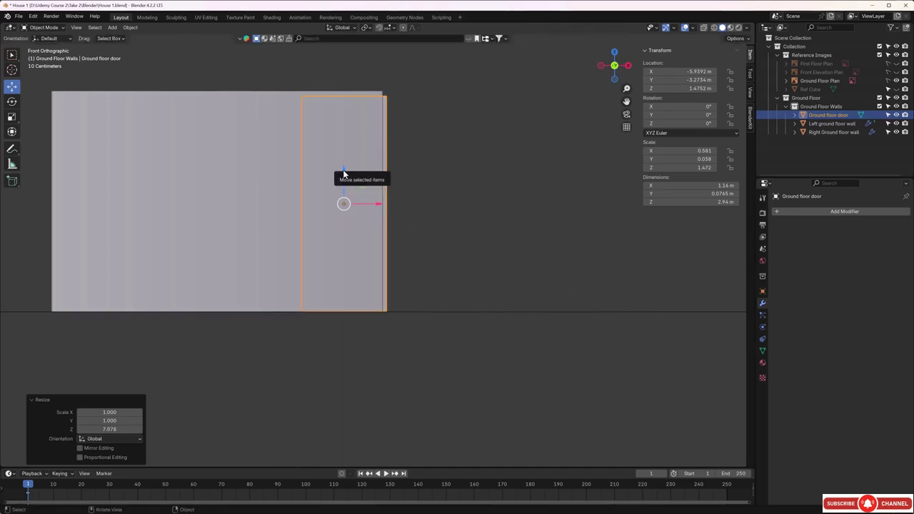
pyautogui.moveTo(343, 169); pyautogui.dragTo(342, 166)
# Step: Isolate the Ground floor door in local view and frame its upper corner in perspective
pyautogui.moveTo(261, 117); pyautogui.dragTo(390, 212, button='middle')
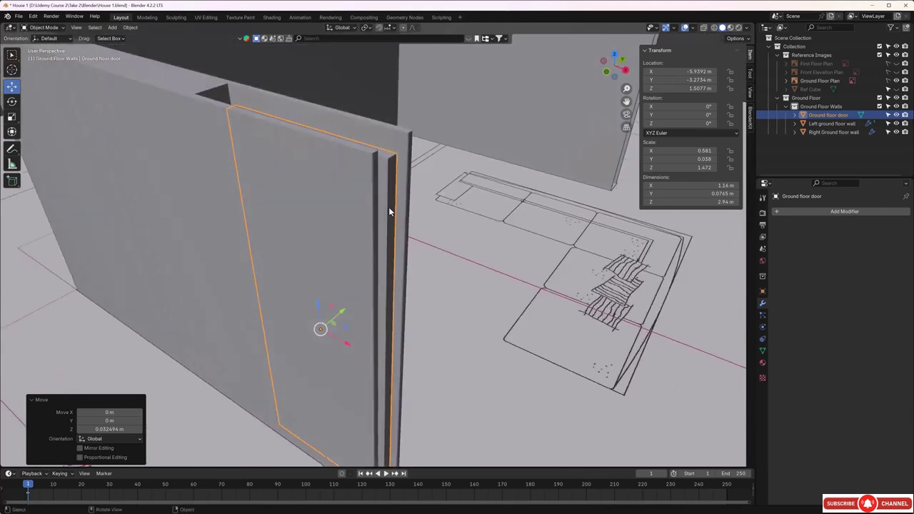
pyautogui.scroll(-3, 389, 211)
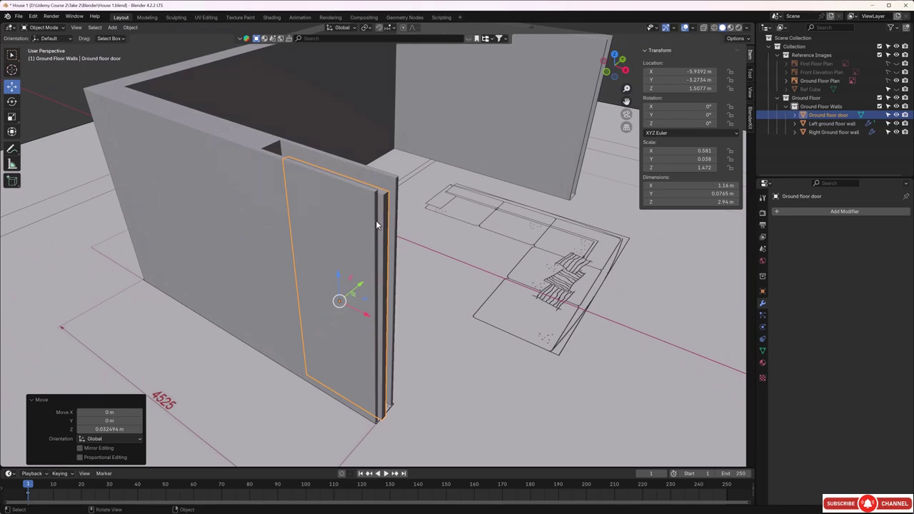
pyautogui.moveTo(376, 220); pyautogui.dragTo(377, 217, button='middle')
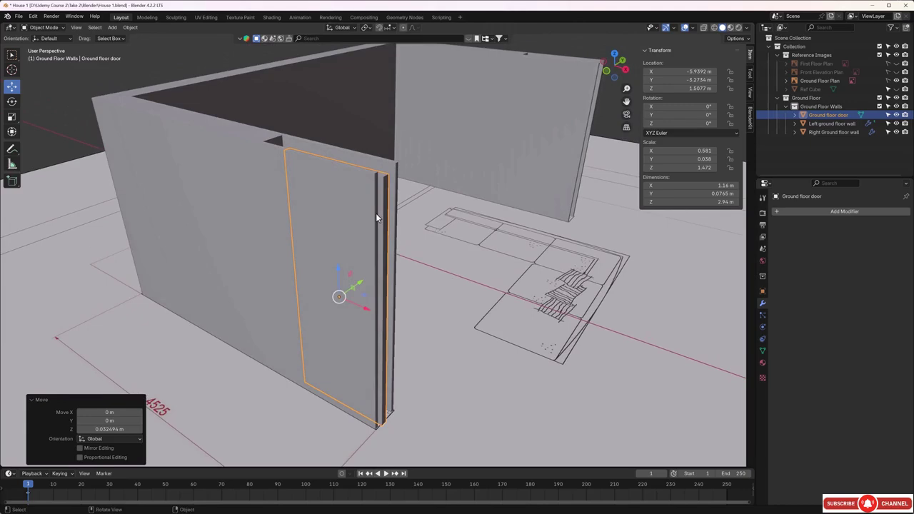
pyautogui.press('KP_Divide')
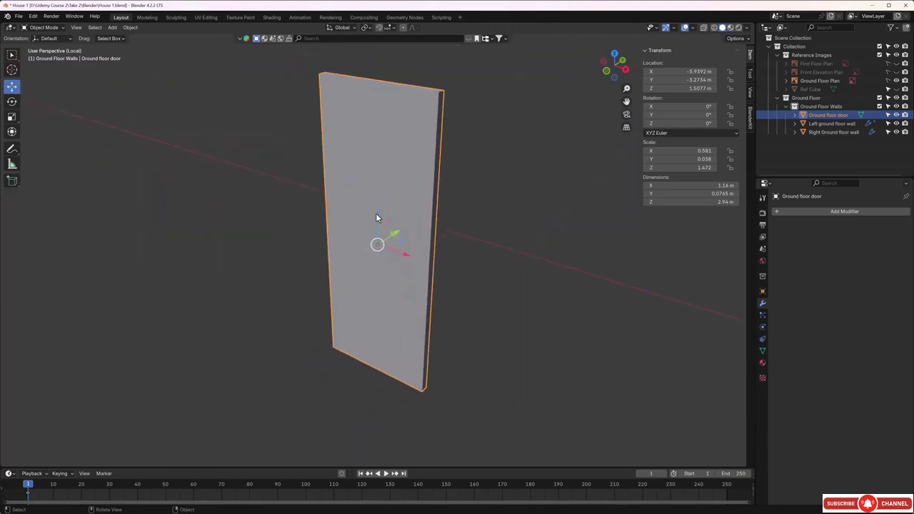
pyautogui.click(493, 181)
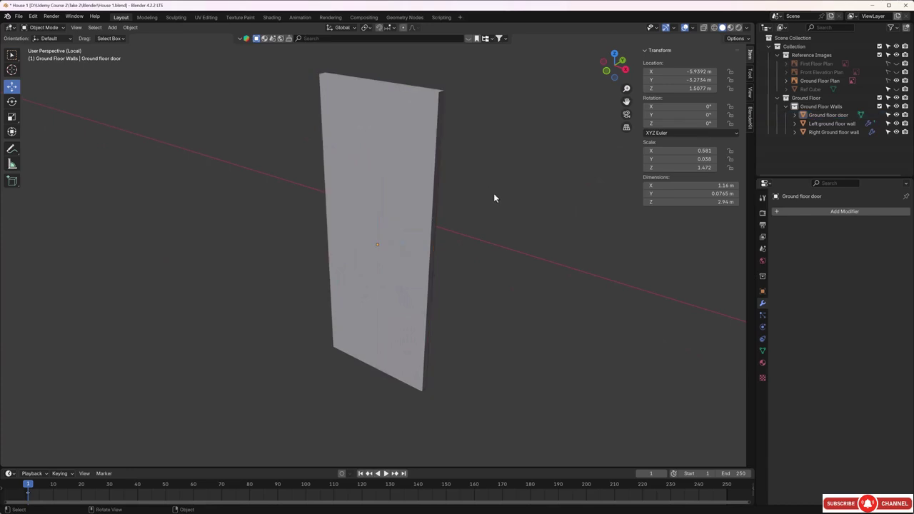
pyautogui.keyDown('shift'); pyautogui.moveTo(494, 198); pyautogui.dragTo(468, 230, button='middle'); pyautogui.keyUp('shift')
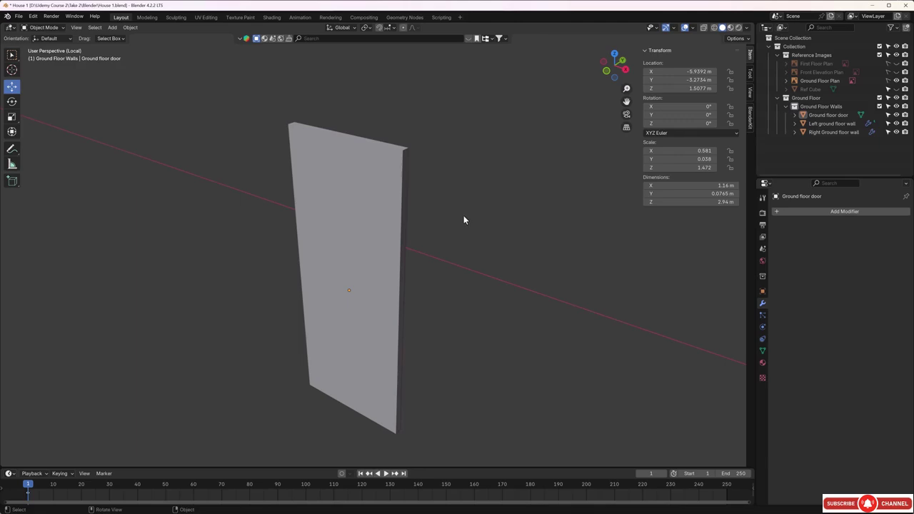
pyautogui.moveTo(460, 226); pyautogui.dragTo(323, 193, button='middle')
pyautogui.scroll(4, 375, 198)
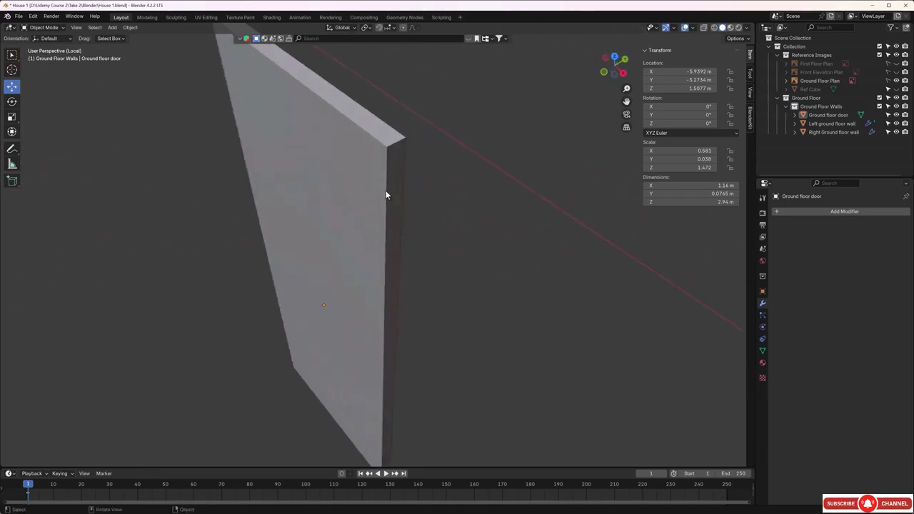
pyautogui.scroll(-1, 383, 192)
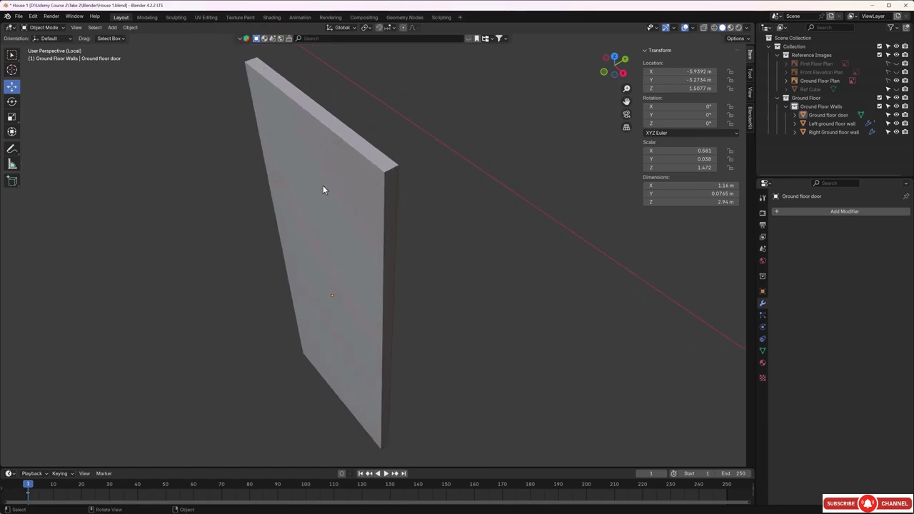
pyautogui.moveTo(320, 190); pyautogui.dragTo(277, 168, button='middle')
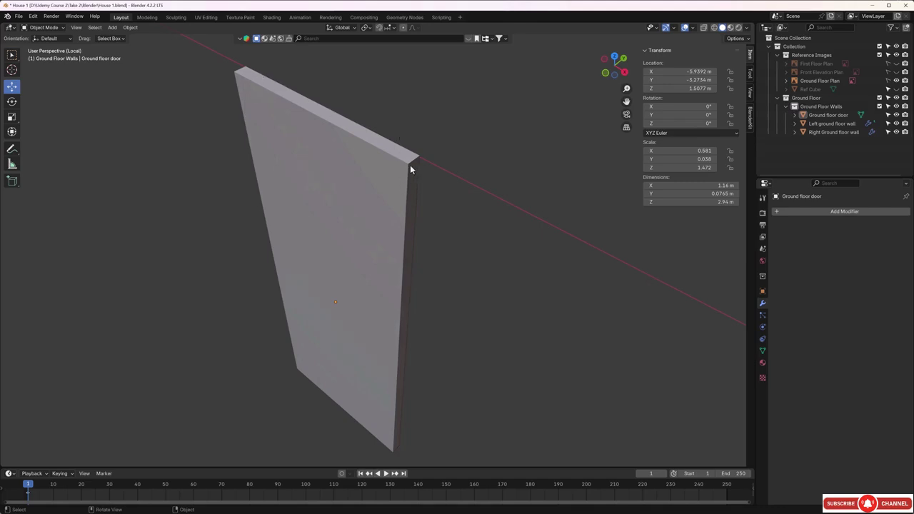
# Step: Apply the rotation and scale of the Ground floor door
pyautogui.click(340, 170)
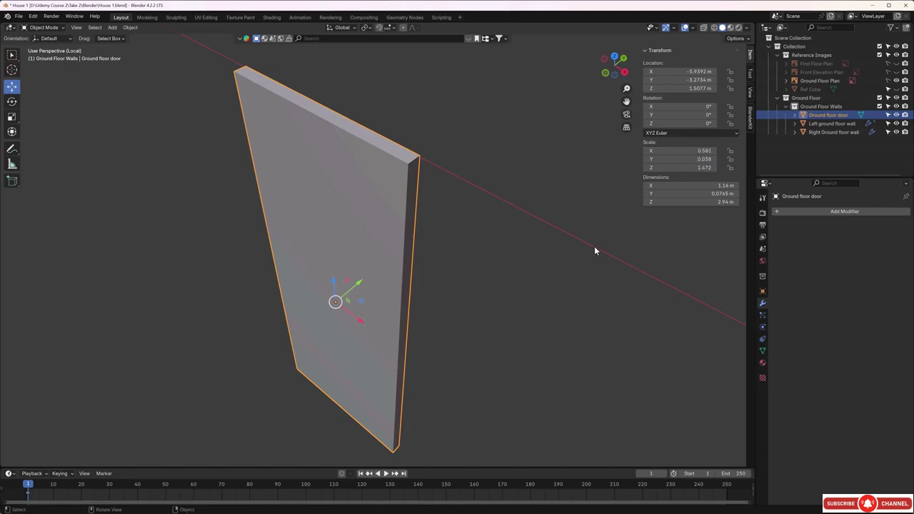
pyautogui.hotkey('ctrl', 'a')
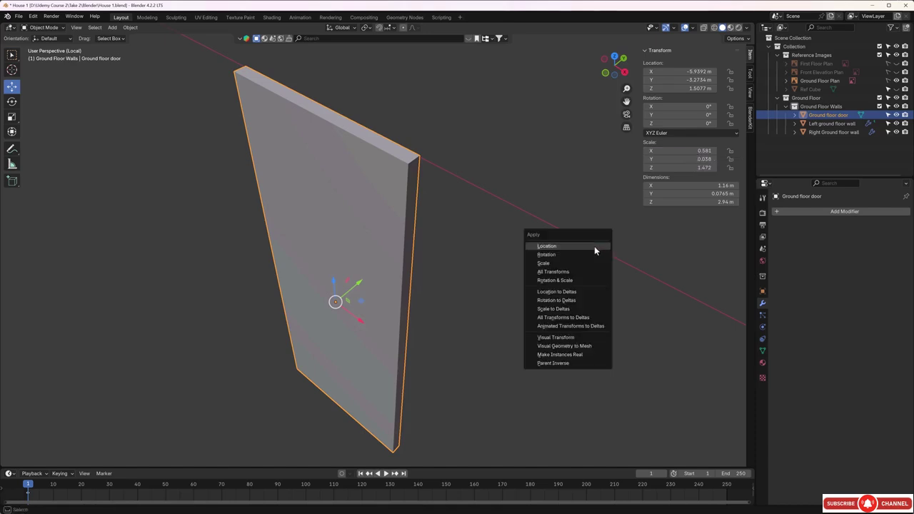
pyautogui.click(575, 280)
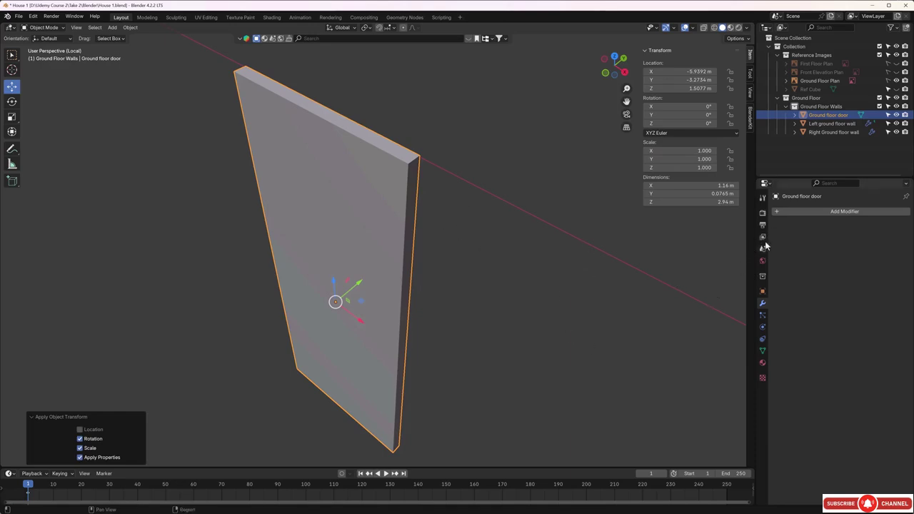
# Step: Add a Bevel modifier to the Ground floor door
pyautogui.click(796, 211)
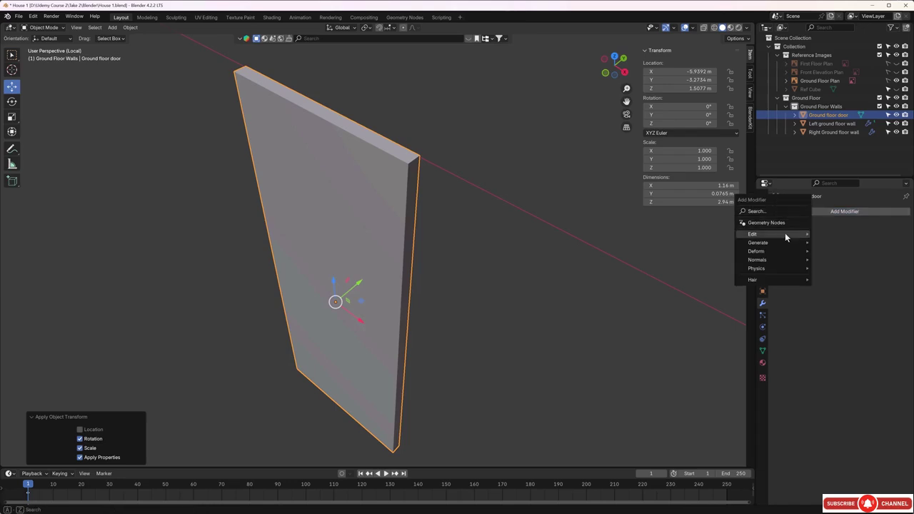
pyautogui.moveTo(780, 243)
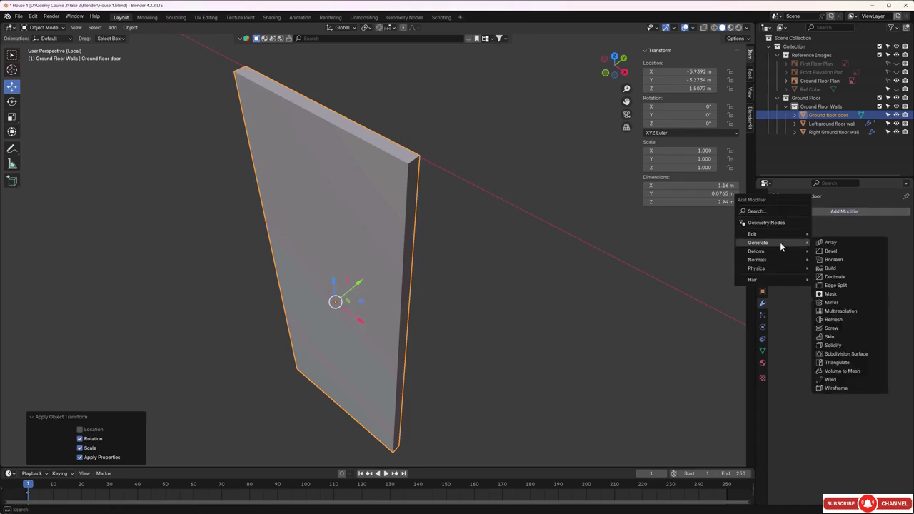
pyautogui.click(829, 251)
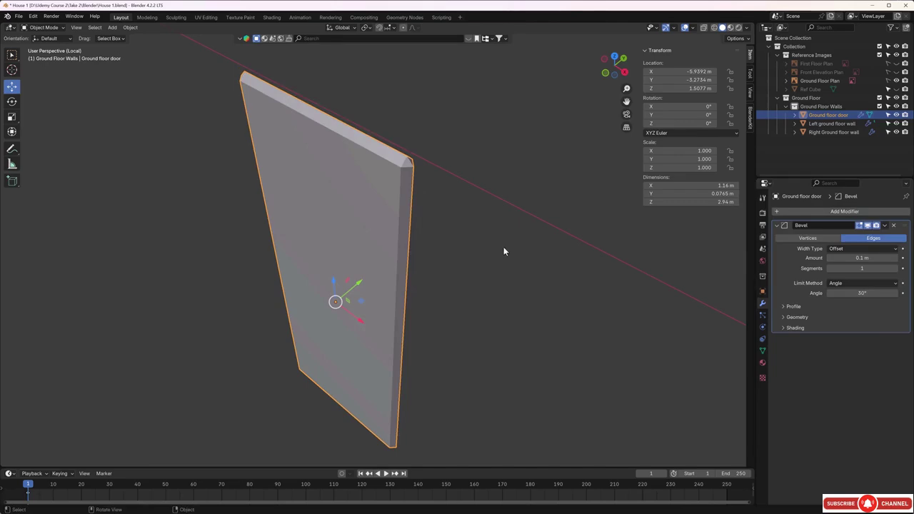
pyautogui.moveTo(504, 252); pyautogui.dragTo(496, 214, button='middle')
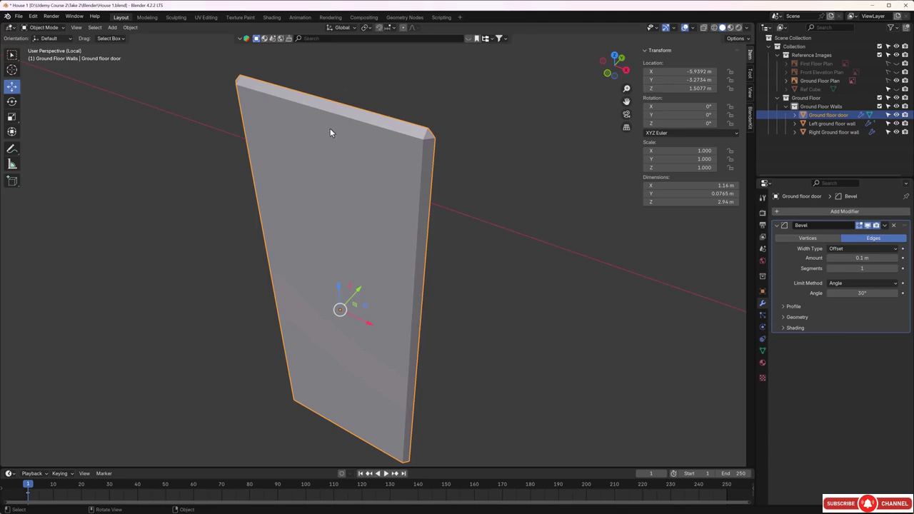
# Step: Try a bevel amount of 0.001 m on the Ground floor door and check its upper corner
pyautogui.click(857, 260)
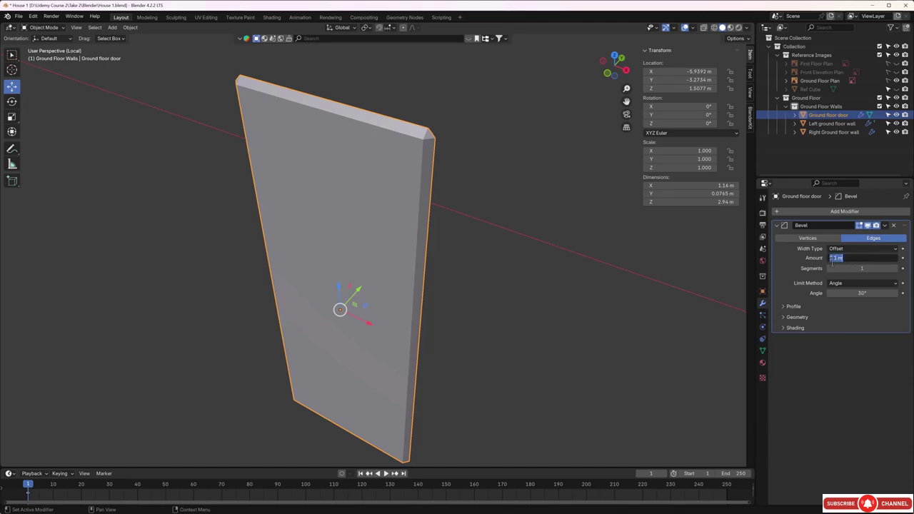
pyautogui.click(834, 261)
pyautogui.write('00')
pyautogui.press('Return')
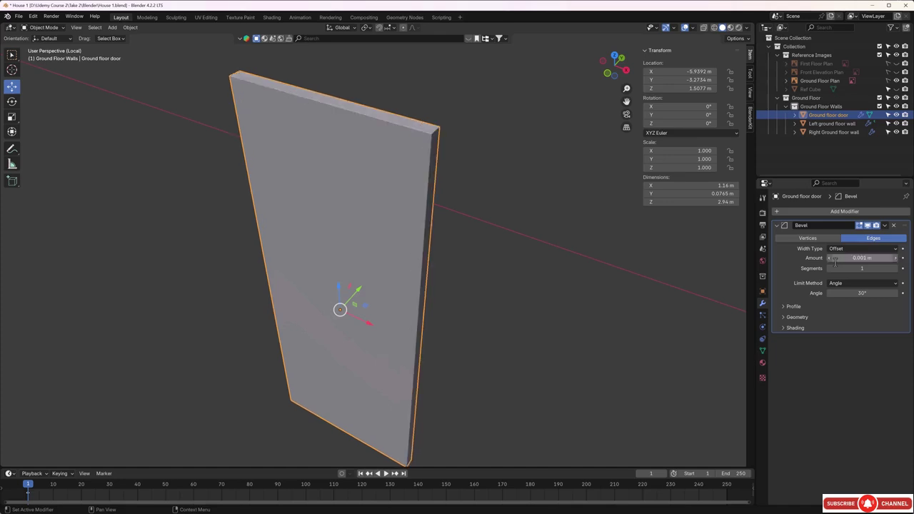
pyautogui.scroll(4, 471, 137)
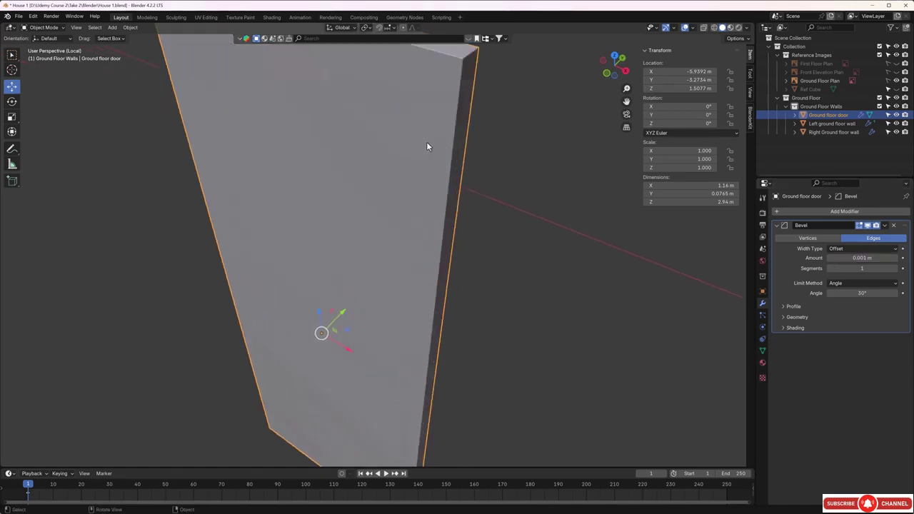
pyautogui.moveTo(427, 146); pyautogui.dragTo(451, 145, button='middle')
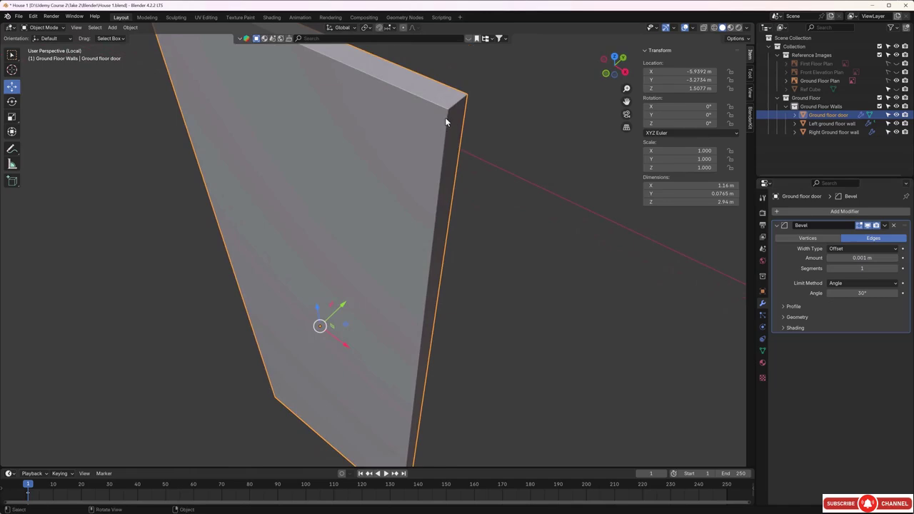
# Step: Set the door's bevel amount to 0.005 m and its segments to 3
pyautogui.click(849, 259)
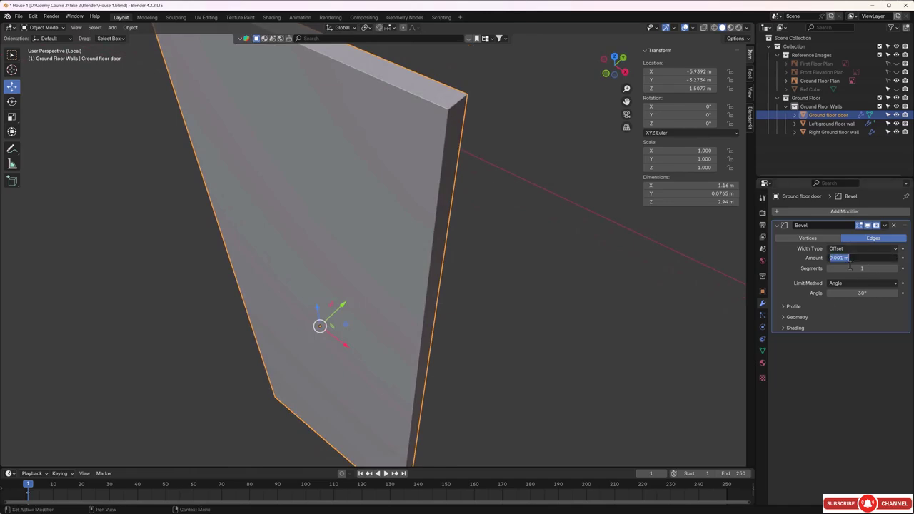
pyautogui.click(842, 258)
pyautogui.press('BackSpace')
pyautogui.write('5')
pyautogui.press('Return')
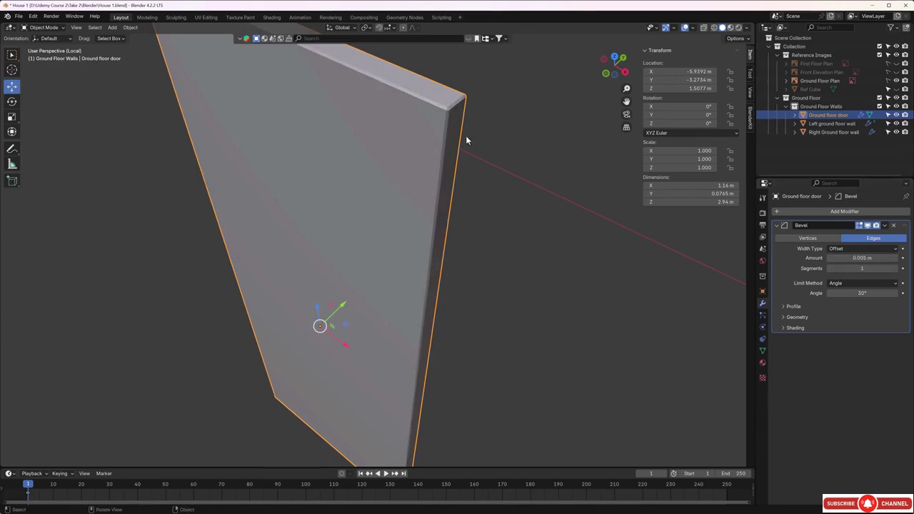
pyautogui.click(896, 270)
pyautogui.click(896, 270)
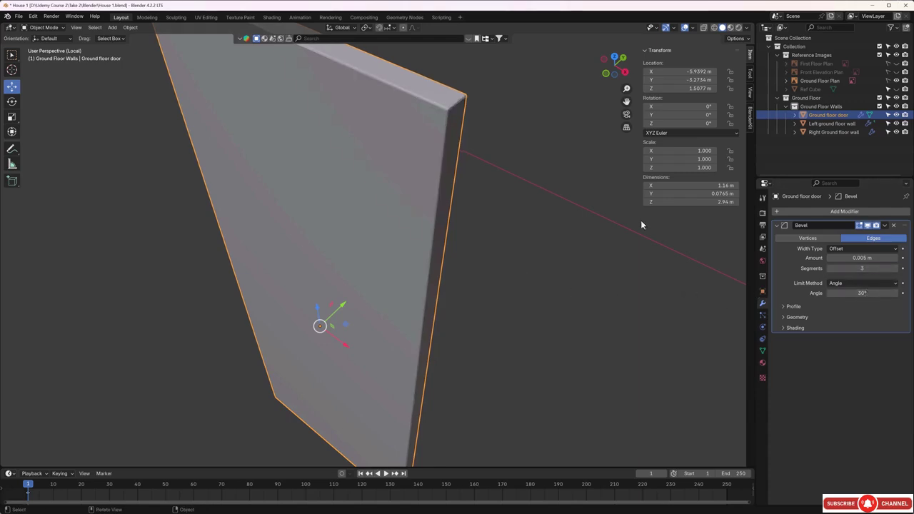
# Step: Inspect the door's beveled upper corner up close and apply Shade Auto Smooth to the door
pyautogui.scroll(3, 466, 132)
pyautogui.scroll(-3, 460, 134)
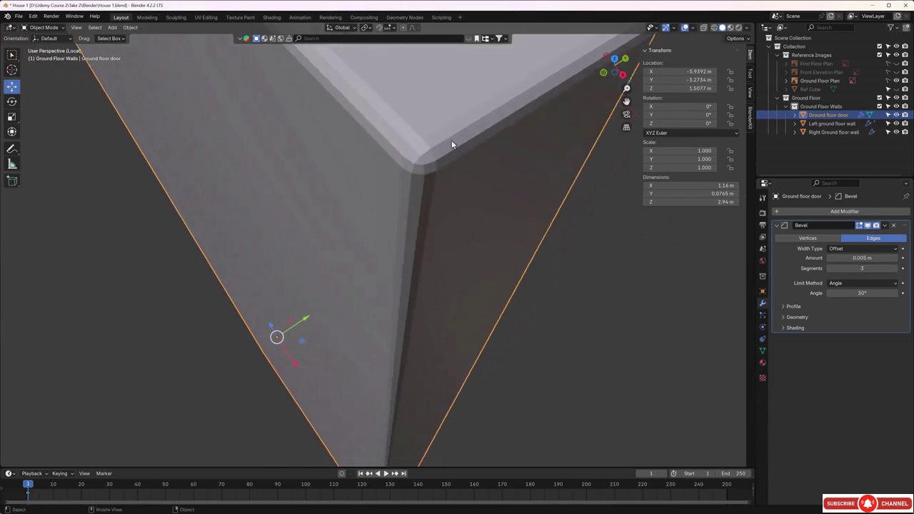
pyautogui.rightClick(466, 179)
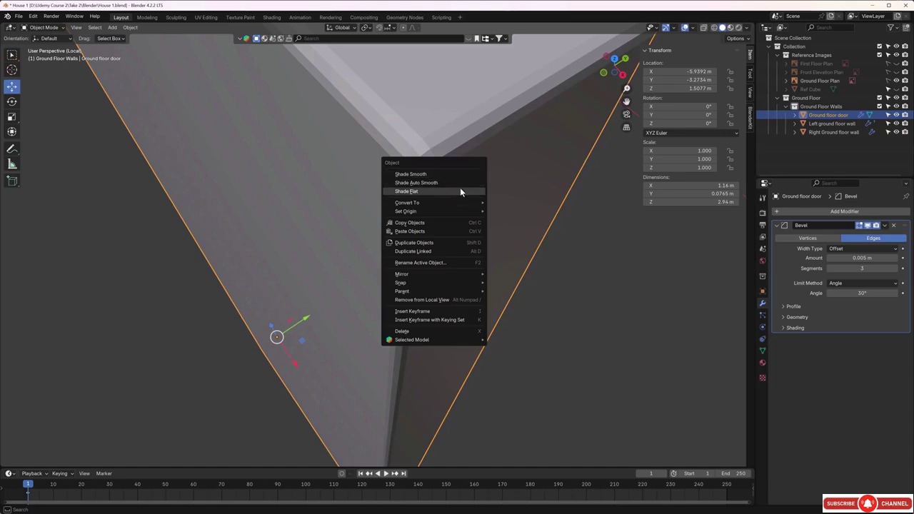
pyautogui.click(462, 183)
pyautogui.moveTo(460, 187)
pyautogui.mouseDown(button='middle')
pyautogui.moveTo(461, 195)
pyautogui.moveTo(473, 189)
pyautogui.mouseUp(button='middle')
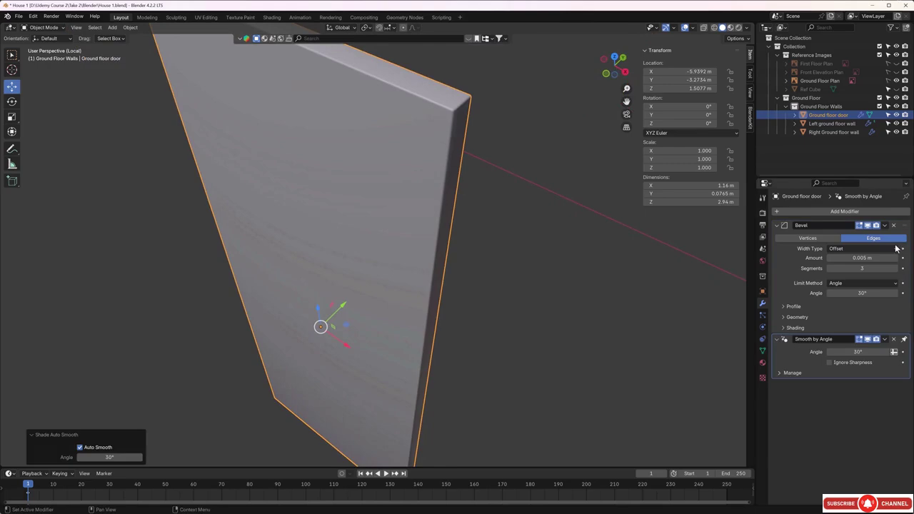
# Step: Apply the door's Bevel modifier and exit local view from the top view to show the walls again
pyautogui.click(885, 225)
pyautogui.click(849, 237)
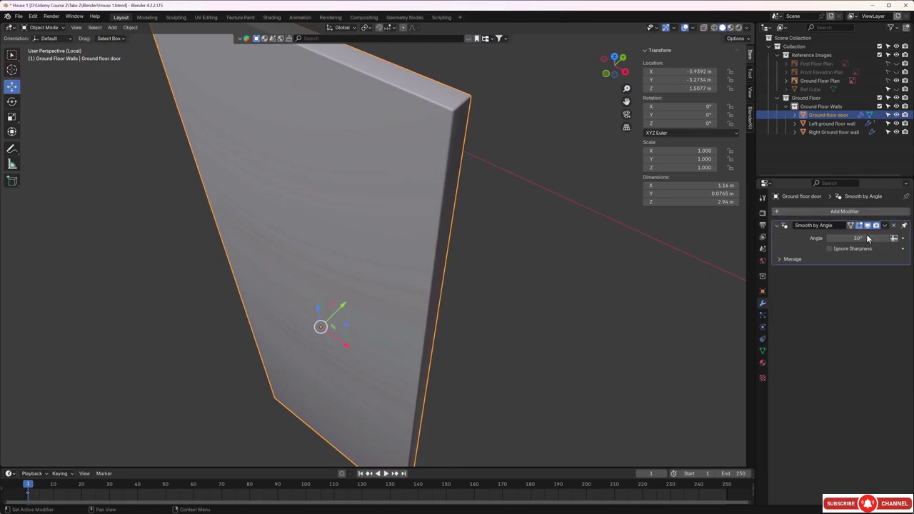
pyautogui.moveTo(529, 216); pyautogui.dragTo(509, 223, button='middle')
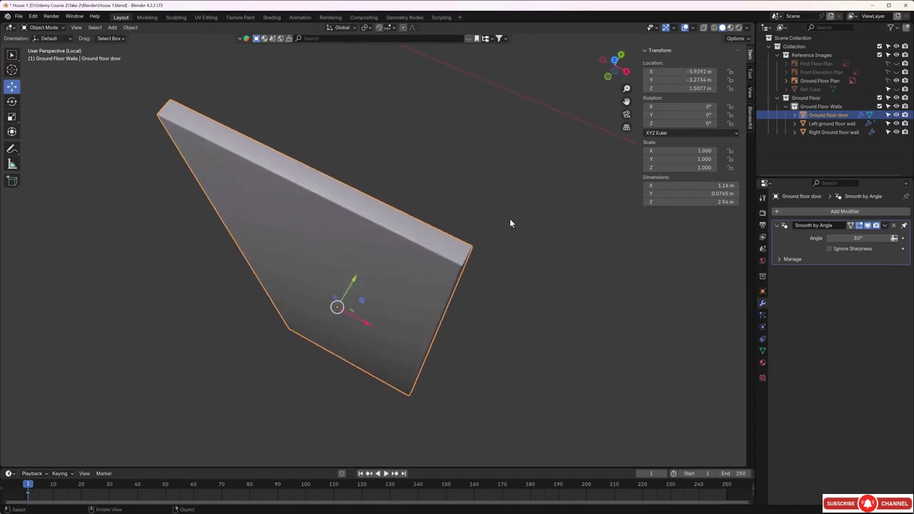
pyautogui.press('KP_7')
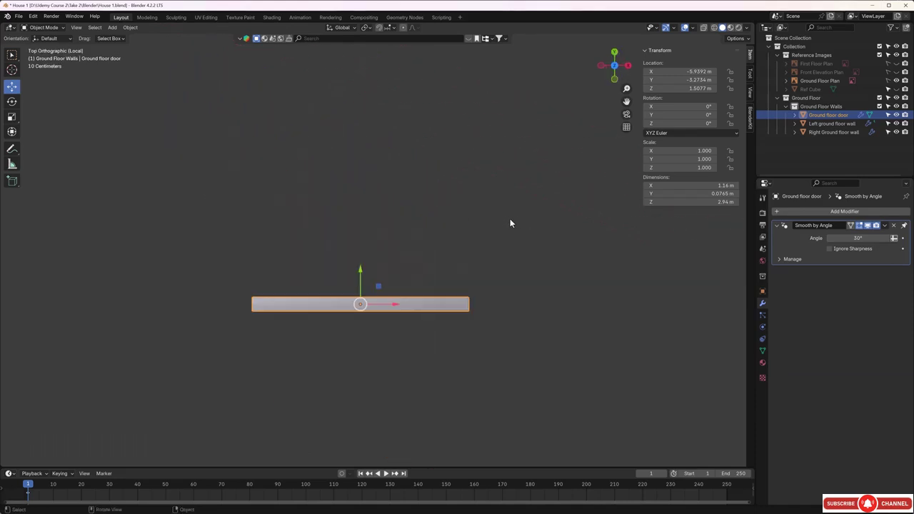
pyautogui.scroll(-2, 509, 223)
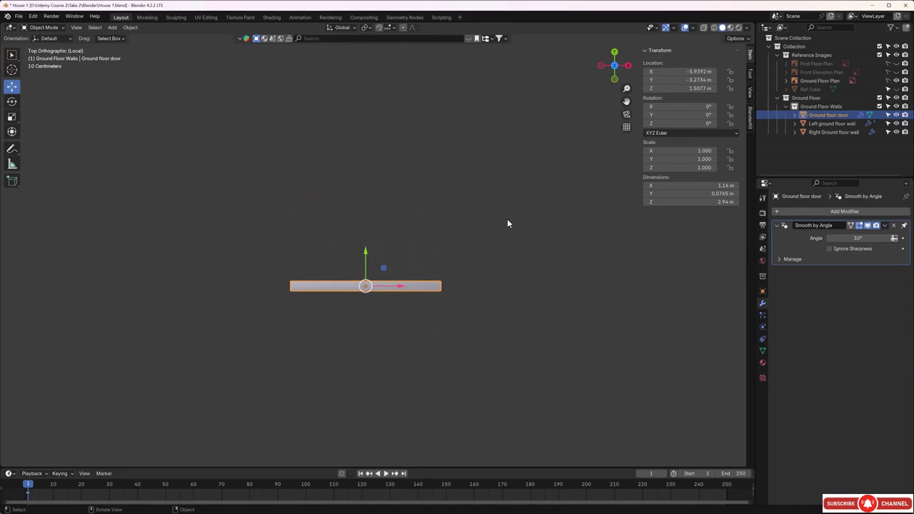
pyautogui.press('KP_Divide')
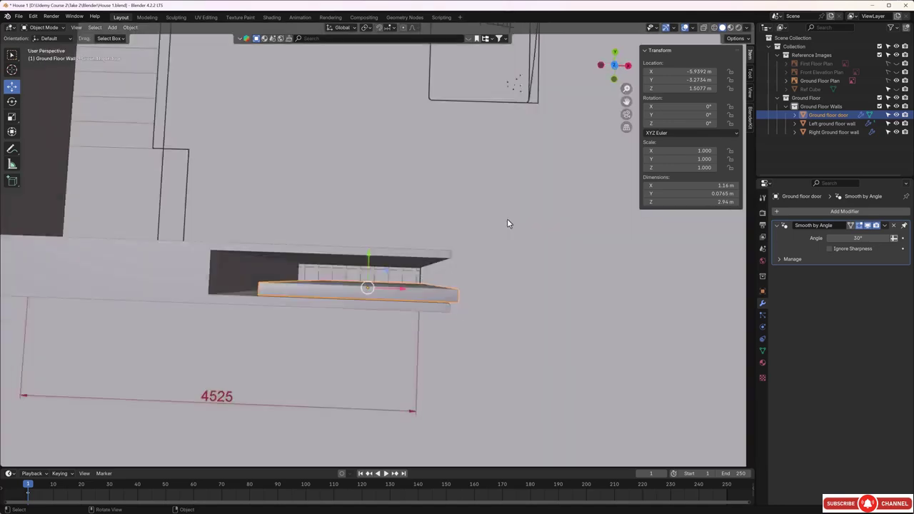
# Step: Duplicate the Ground floor door about 0.083 m along Y so a second panel sits beside it in the wall slot
pyautogui.press('KP_7')
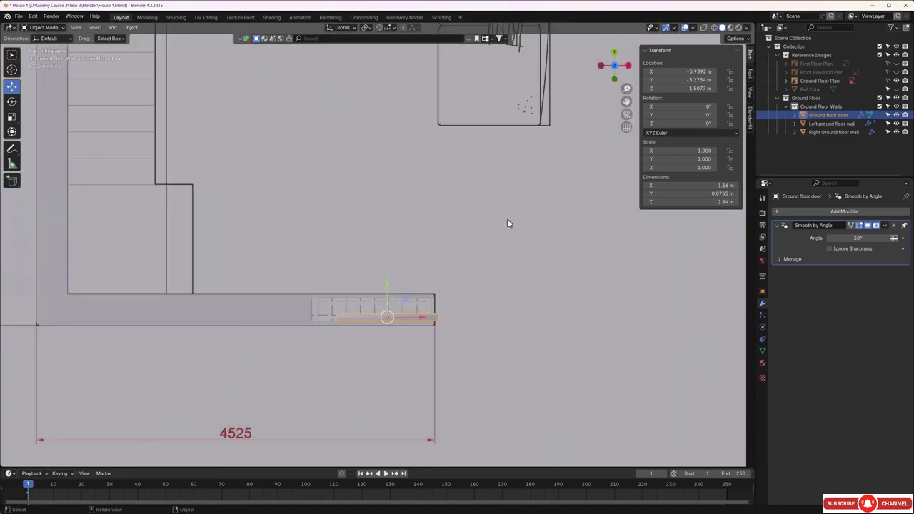
pyautogui.scroll(3, 387, 343)
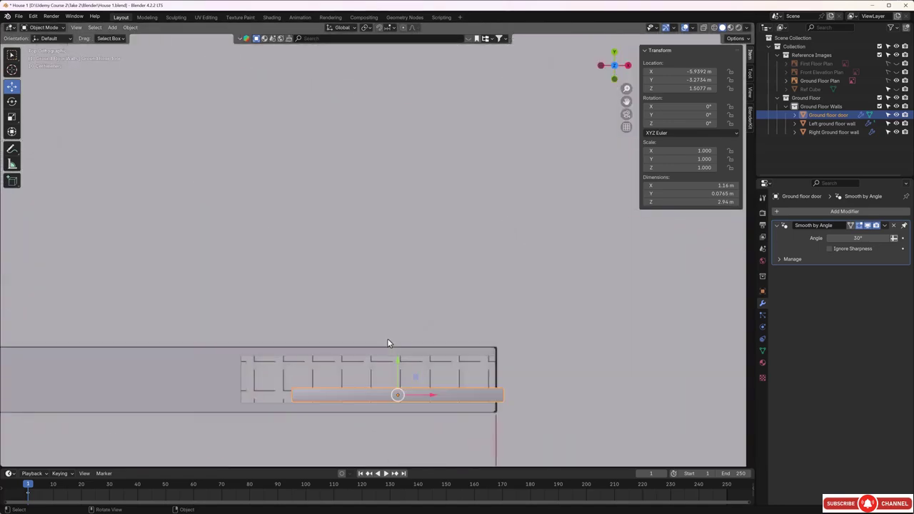
pyautogui.keyDown('shift'); pyautogui.moveTo(394, 348); pyautogui.dragTo(384, 283, button='middle'); pyautogui.keyUp('shift')
pyautogui.scroll(2, 392, 307)
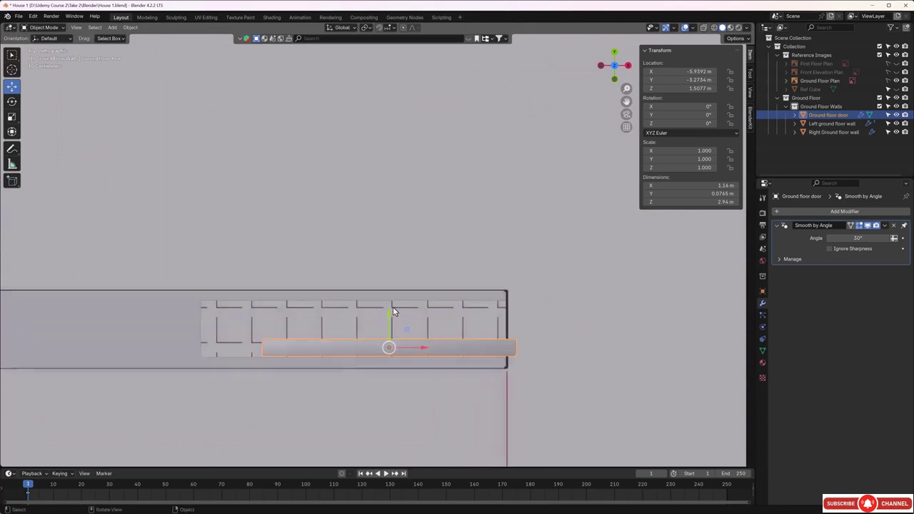
pyautogui.keyDown('shift'); pyautogui.moveTo(392, 327); pyautogui.dragTo(389, 287, button='middle'); pyautogui.keyUp('shift')
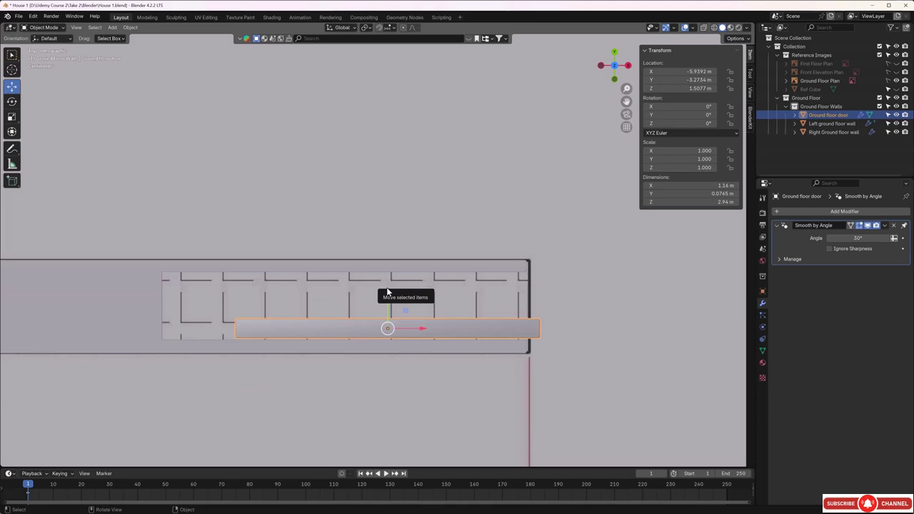
pyautogui.hotkey('shift', 'd')
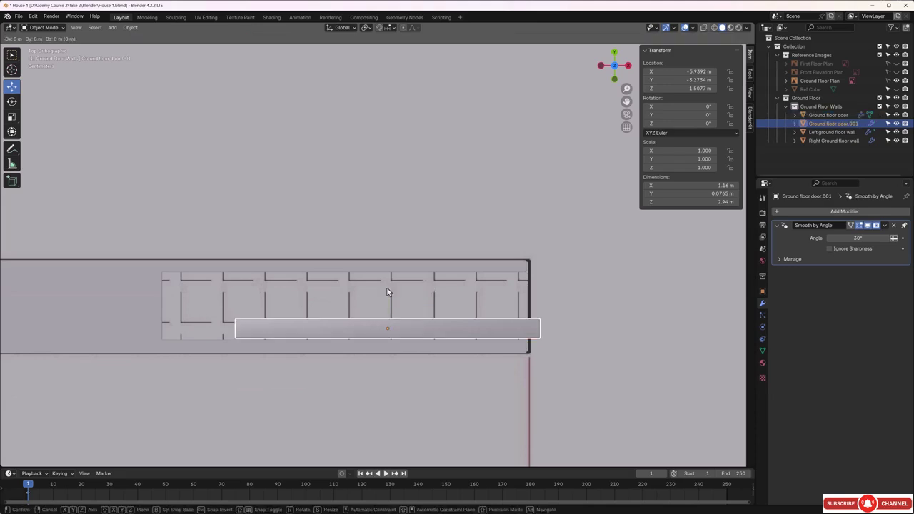
pyautogui.press('y')
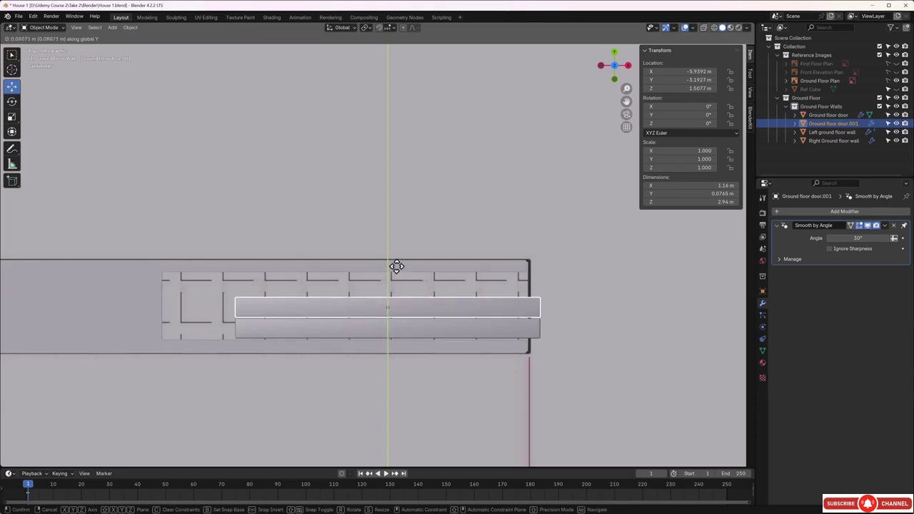
pyautogui.click(396, 266)
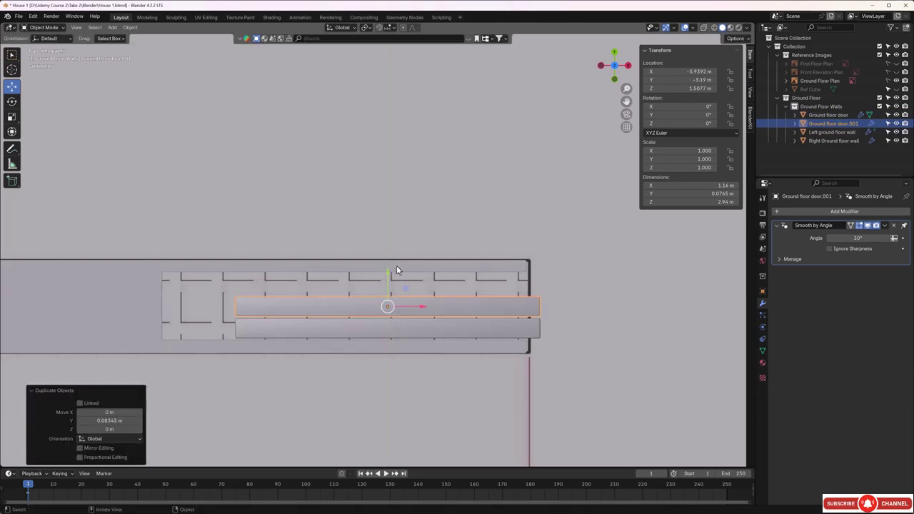
# Step: Duplicate the second door panel about 0.084 m along Y to add a third panel in the same slot
pyautogui.hotkey('shift', 'd')
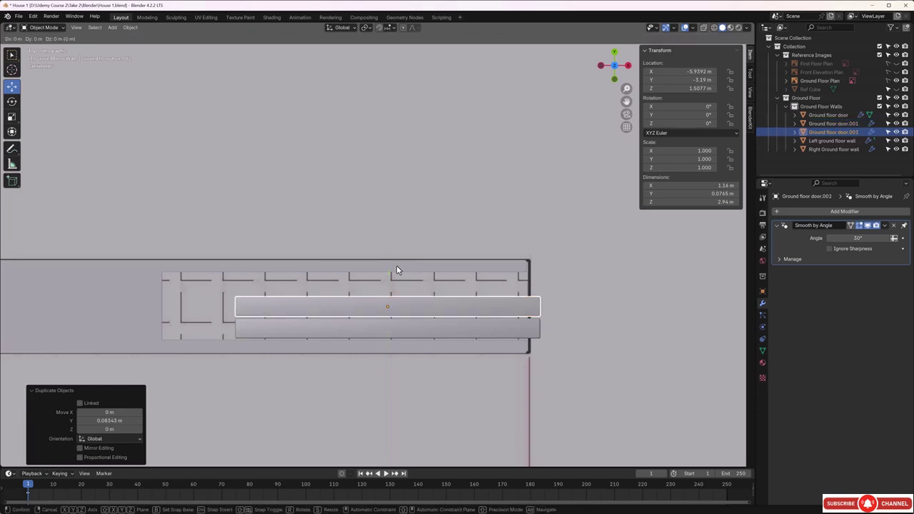
pyautogui.press('y')
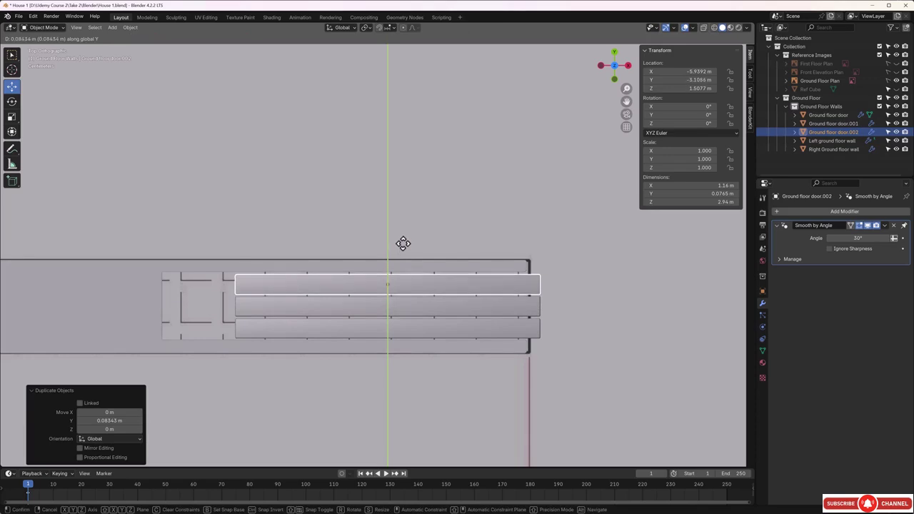
pyautogui.click(403, 244)
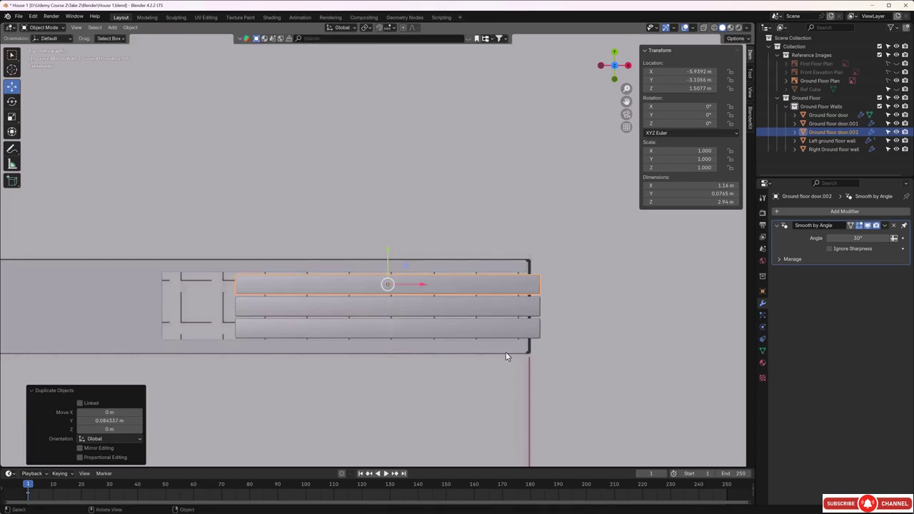
# Step: Stagger the door panels along X, shifting the third panel out about 0.055 m and the middle one about 0.031 m
pyautogui.keyDown('shift'); pyautogui.moveTo(506, 351); pyautogui.dragTo(431, 288, button='middle'); pyautogui.keyUp('shift')
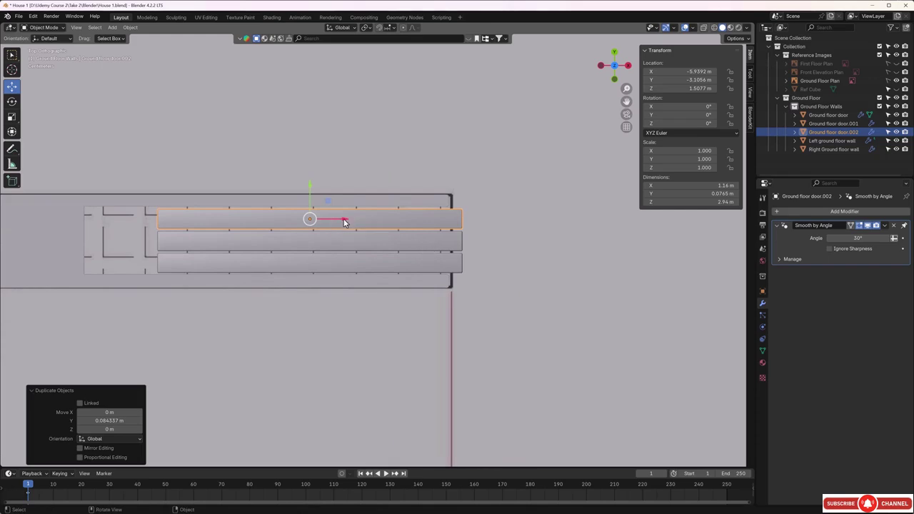
pyautogui.moveTo(346, 220); pyautogui.dragTo(355, 246)
pyautogui.click(345, 245)
pyautogui.moveTo(471, 282); pyautogui.dragTo(460, 195, button='middle')
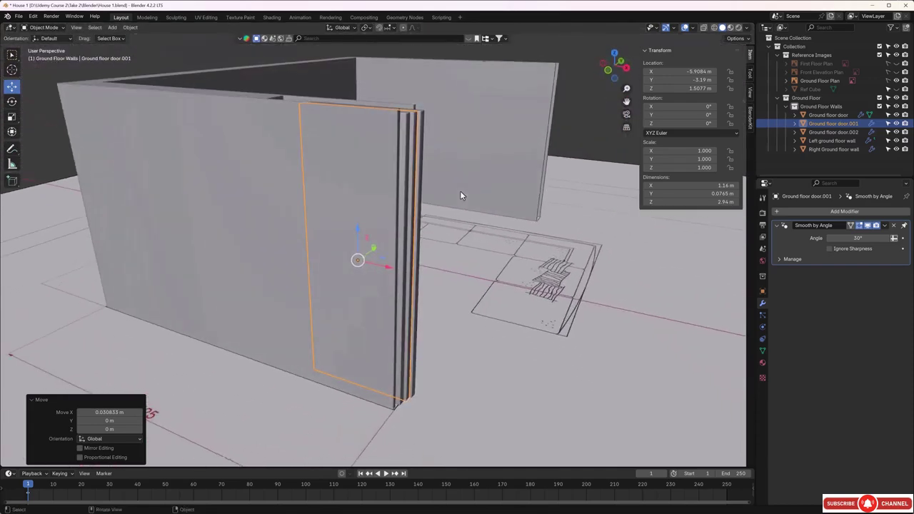
# Step: Duplicate all three staggered door panels about 13.312 m along X into the slot of the opposite wall marked 3048.5
pyautogui.press('KP_7')
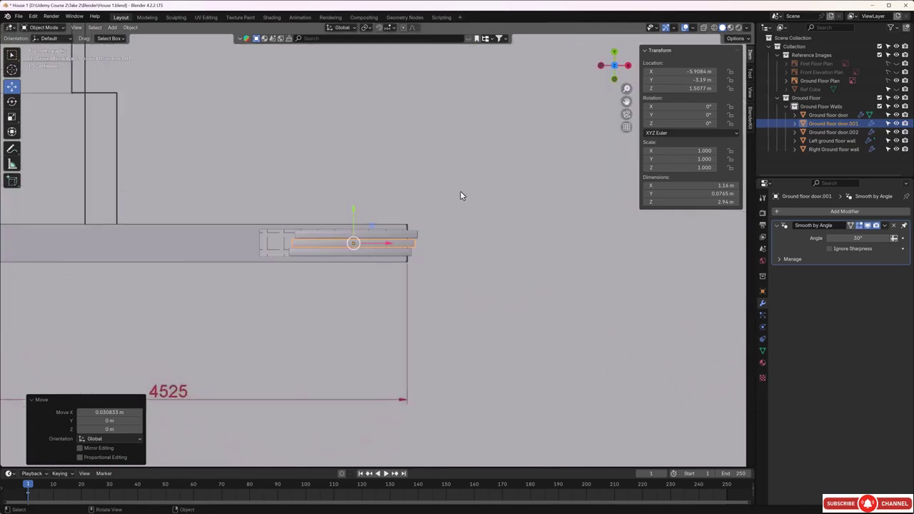
pyautogui.scroll(-5, 460, 191)
pyautogui.keyDown('shift'); pyautogui.moveTo(461, 239); pyautogui.dragTo(241, 202, button='middle'); pyautogui.keyUp('shift')
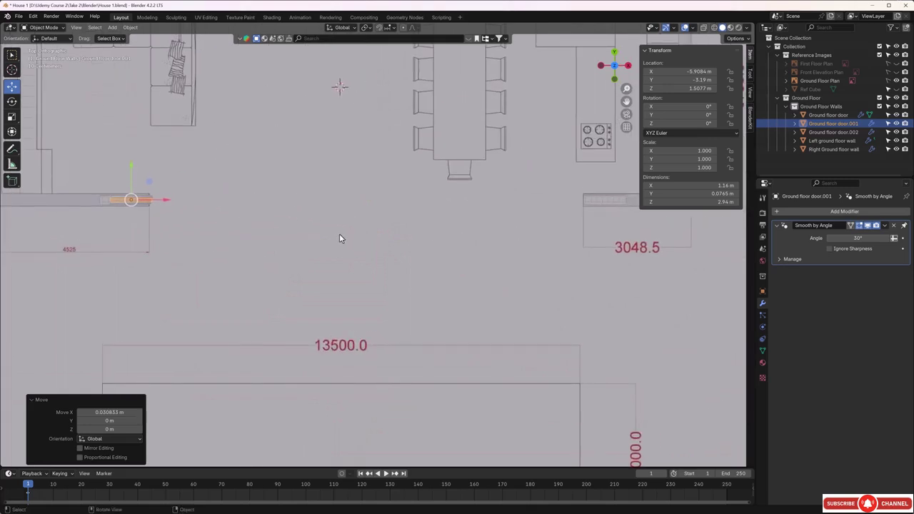
pyautogui.scroll(3, 128, 203)
pyautogui.keyDown('shift'); pyautogui.moveTo(118, 200); pyautogui.dragTo(310, 237, button='middle'); pyautogui.keyUp('shift')
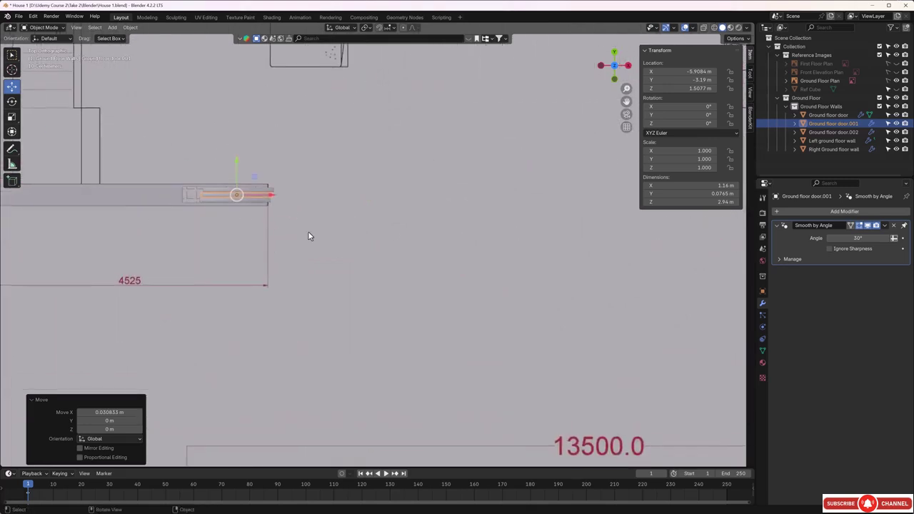
pyautogui.scroll(2, 275, 215)
pyautogui.keyDown('shift'); pyautogui.click(225, 171); pyautogui.keyUp('shift')
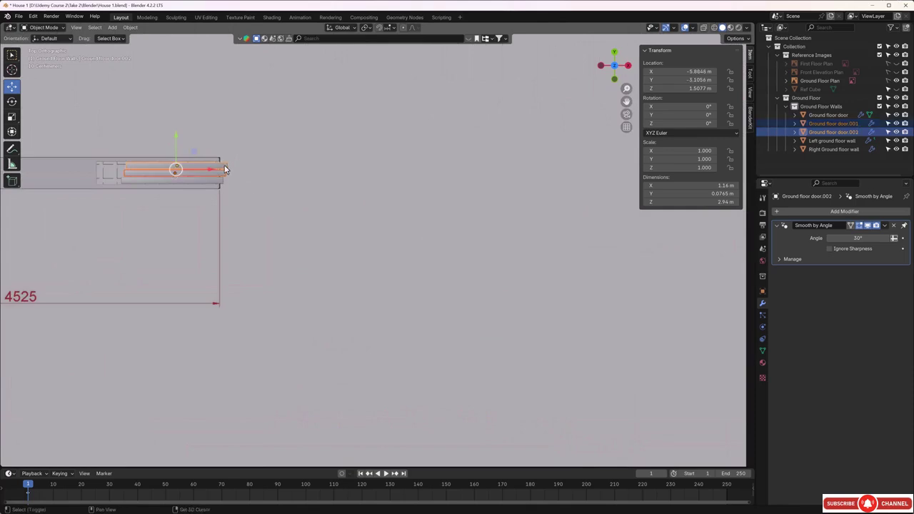
pyautogui.keyDown('shift'); pyautogui.click(221, 181); pyautogui.keyUp('shift')
pyautogui.scroll(-1, 223, 185)
pyautogui.scroll(-6, 222, 186)
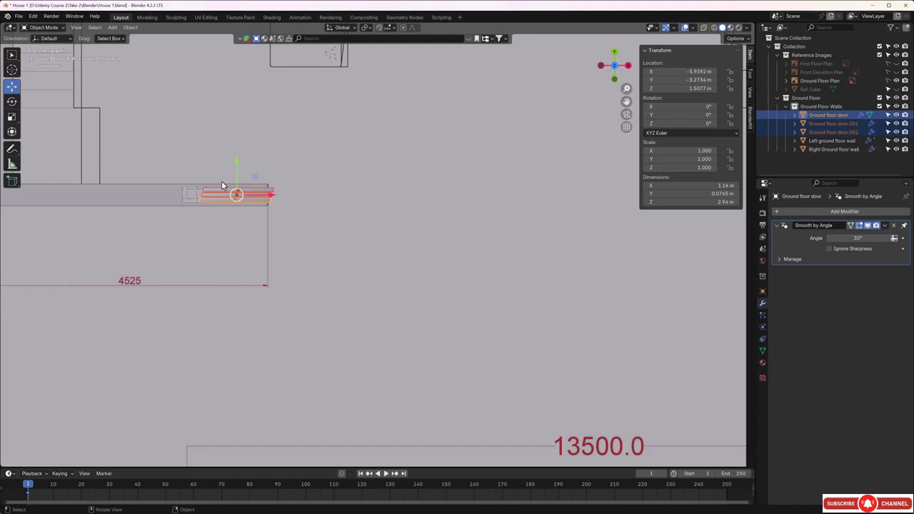
pyautogui.keyDown('shift'); pyautogui.moveTo(487, 292); pyautogui.dragTo(341, 291, button='middle'); pyautogui.keyUp('shift')
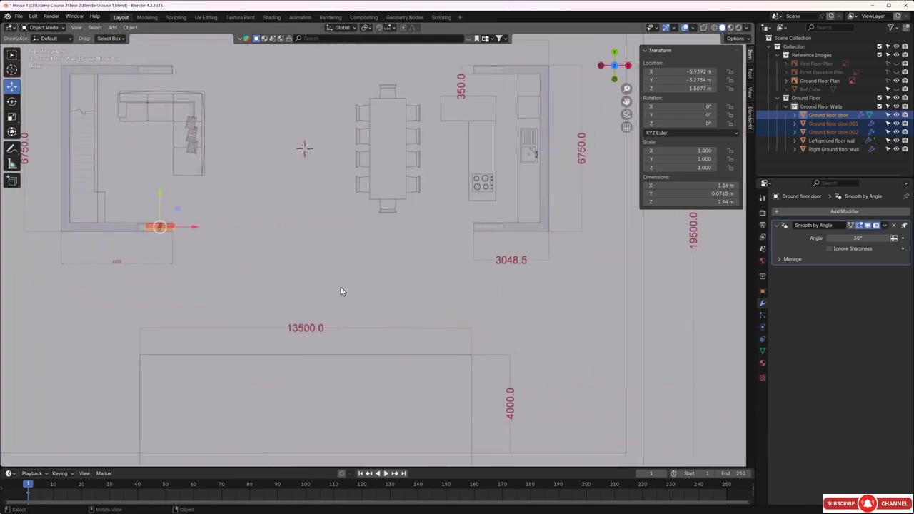
pyautogui.hotkey('shift', 'd')
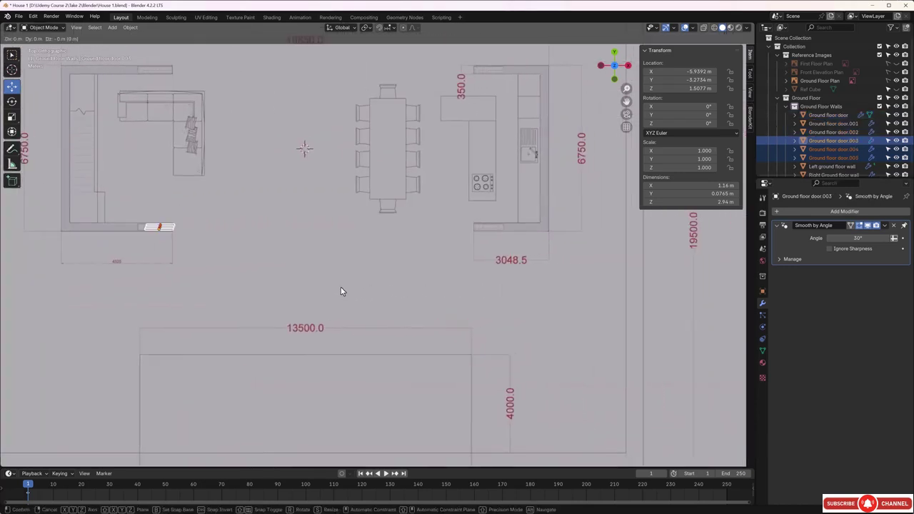
pyautogui.press('x')
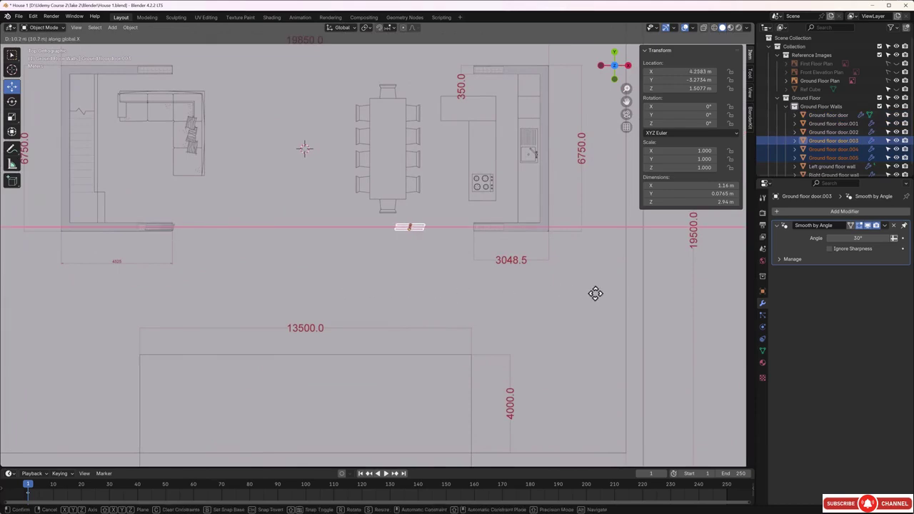
pyautogui.click(667, 294)
pyautogui.scroll(3, 500, 224)
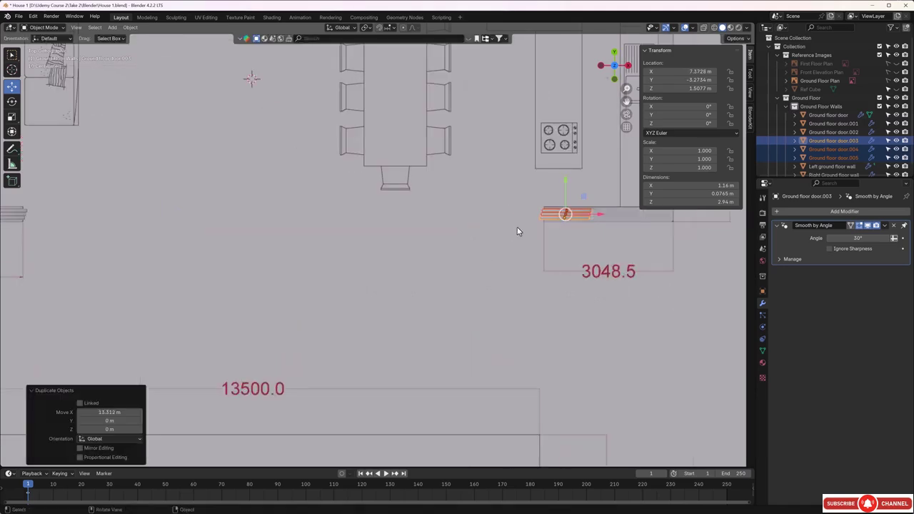
pyautogui.scroll(1, 537, 229)
pyautogui.scroll(1, 537, 225)
pyautogui.keyDown('shift'); pyautogui.moveTo(579, 239); pyautogui.dragTo(366, 296, button='middle'); pyautogui.keyUp('shift')
pyautogui.scroll(6, 416, 265)
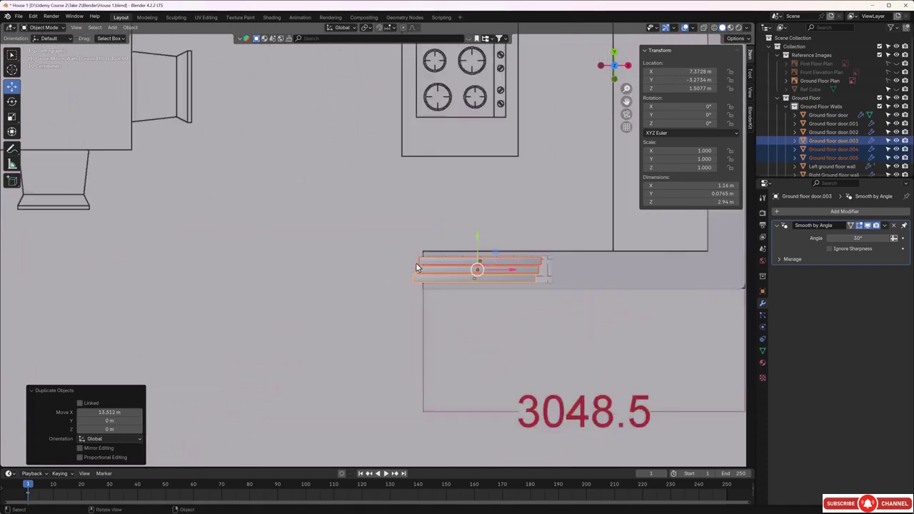
# Step: Duplicate all six door panels about 6.369 m along Y to the slotted wall ends on the opposite side of the house
pyautogui.scroll(-9, 423, 289)
pyautogui.scroll(-3, 325, 297)
pyautogui.keyDown('shift'); pyautogui.moveTo(310, 297); pyautogui.dragTo(482, 307, button='middle'); pyautogui.keyUp('shift')
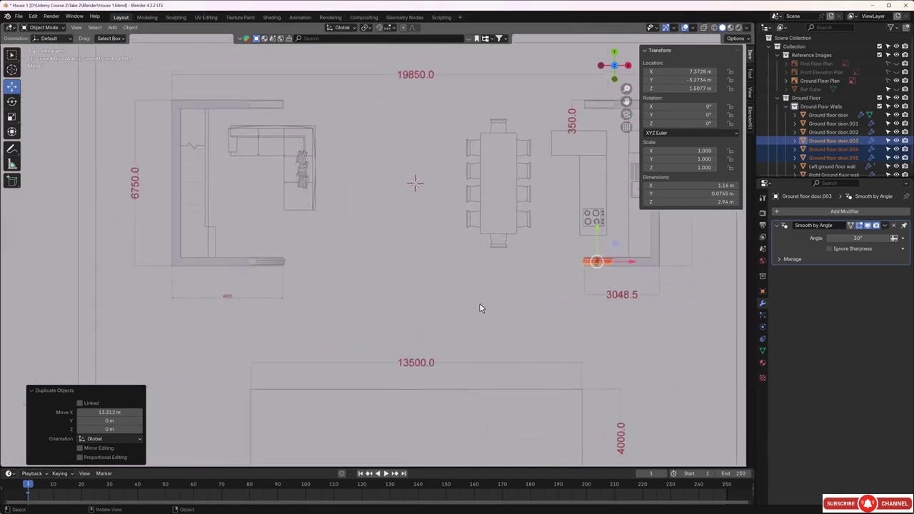
pyautogui.scroll(5, 265, 278)
pyautogui.keyDown('shift'); pyautogui.moveTo(220, 288); pyautogui.dragTo(426, 262, button='middle'); pyautogui.keyUp('shift')
pyautogui.scroll(3, 288, 269)
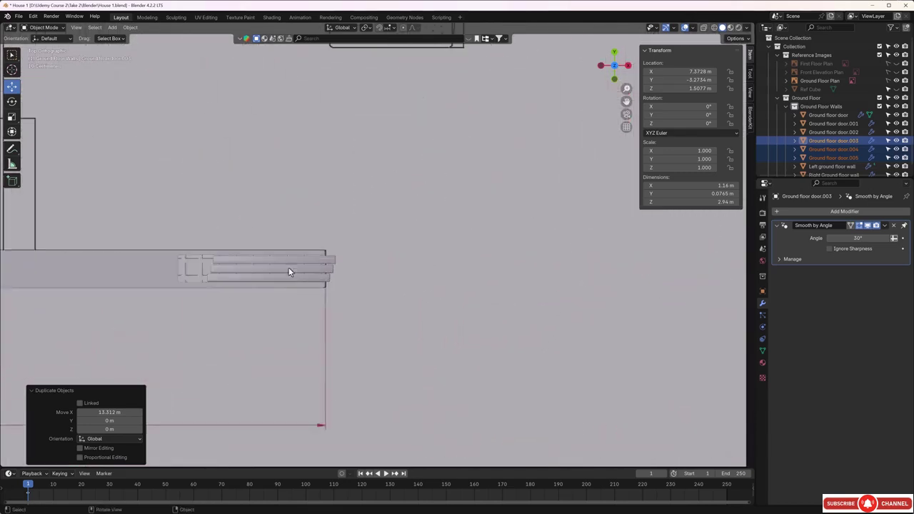
pyautogui.keyDown('shift'); pyautogui.click(303, 267); pyautogui.keyUp('shift')
pyautogui.keyDown('shift'); pyautogui.click(303, 274); pyautogui.keyUp('shift')
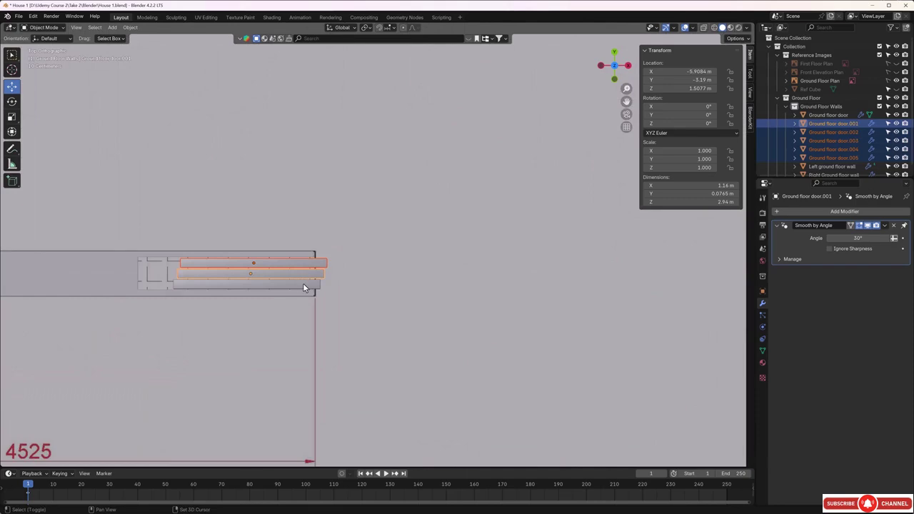
pyautogui.keyDown('shift'); pyautogui.click(303, 283); pyautogui.keyUp('shift')
pyautogui.scroll(-3, 346, 267)
pyautogui.scroll(-6, 347, 266)
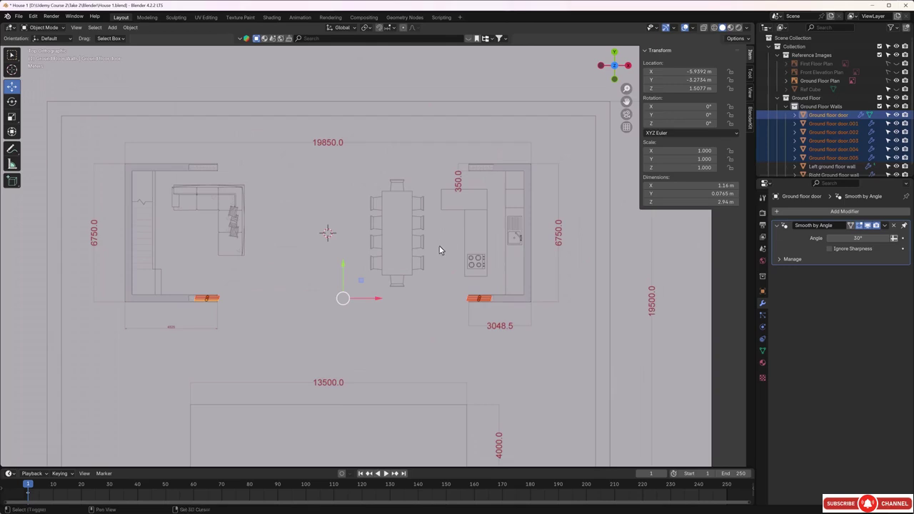
pyautogui.hotkey('shift', 'd')
pyautogui.press('y')
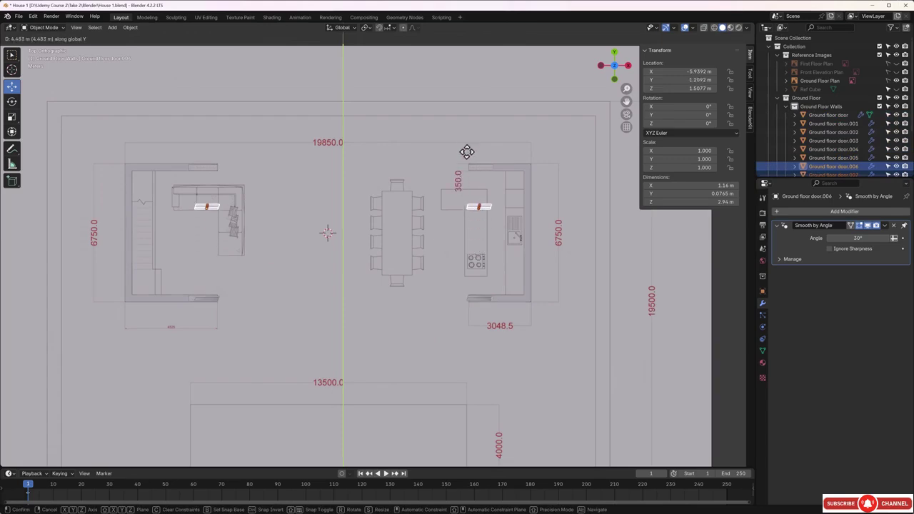
pyautogui.click(487, 115)
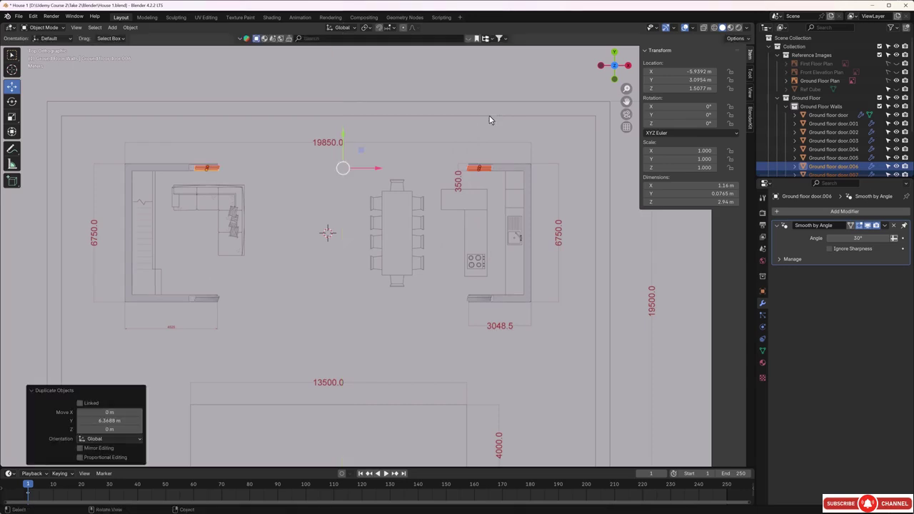
# Step: Move the six newly copied door panels about 0.047 m along Y to fit them inside their wall slots
pyautogui.scroll(3, 476, 159)
pyautogui.scroll(2, 502, 168)
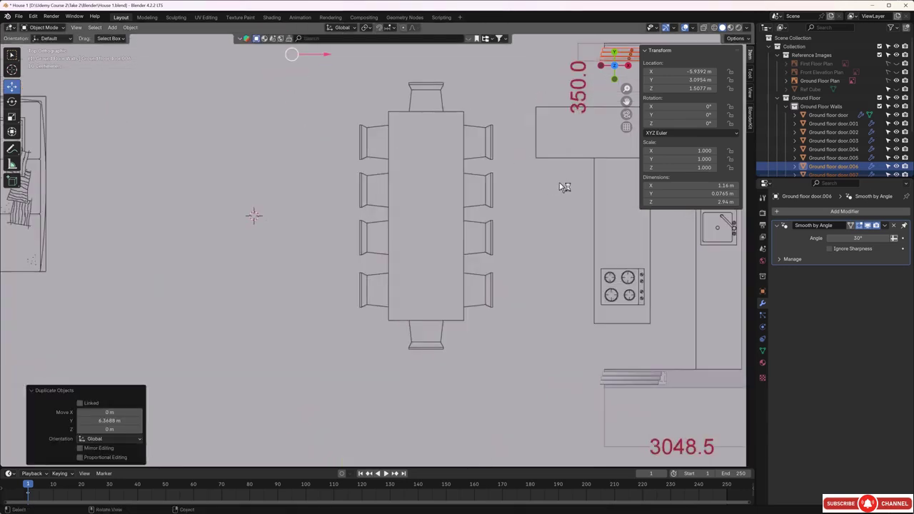
pyautogui.keyDown('shift'); pyautogui.moveTo(554, 184); pyautogui.dragTo(305, 315, button='middle'); pyautogui.keyUp('shift')
pyautogui.scroll(6, 393, 184)
pyautogui.keyDown('shift'); pyautogui.moveTo(459, 114); pyautogui.dragTo(380, 259, button='middle'); pyautogui.keyUp('shift')
pyautogui.scroll(3, 381, 257)
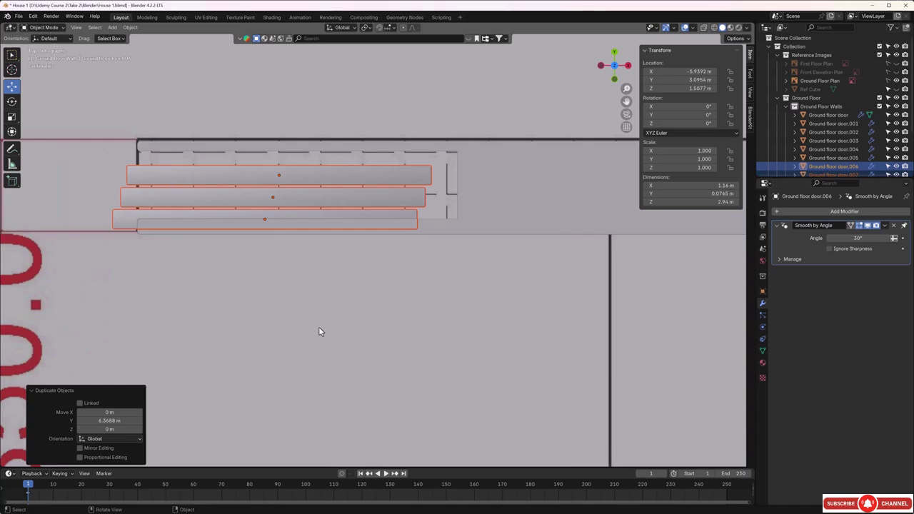
pyautogui.press('g')
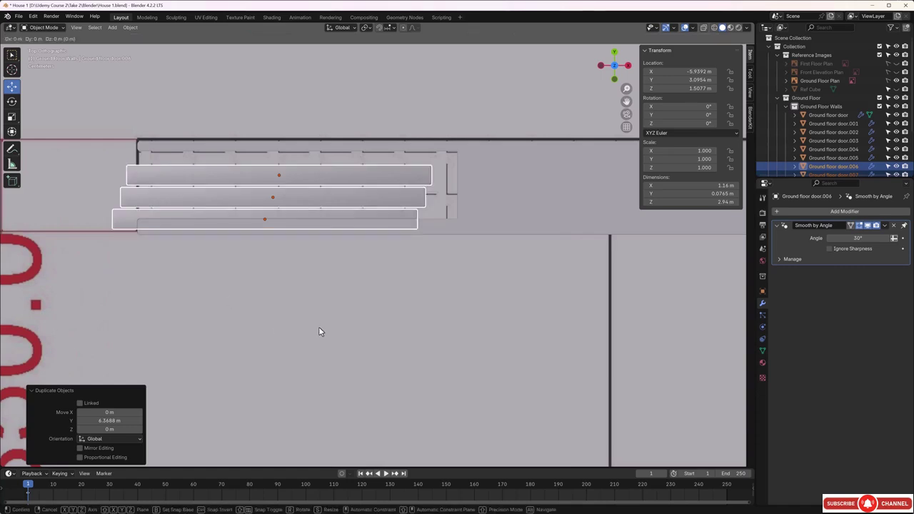
pyautogui.press('y')
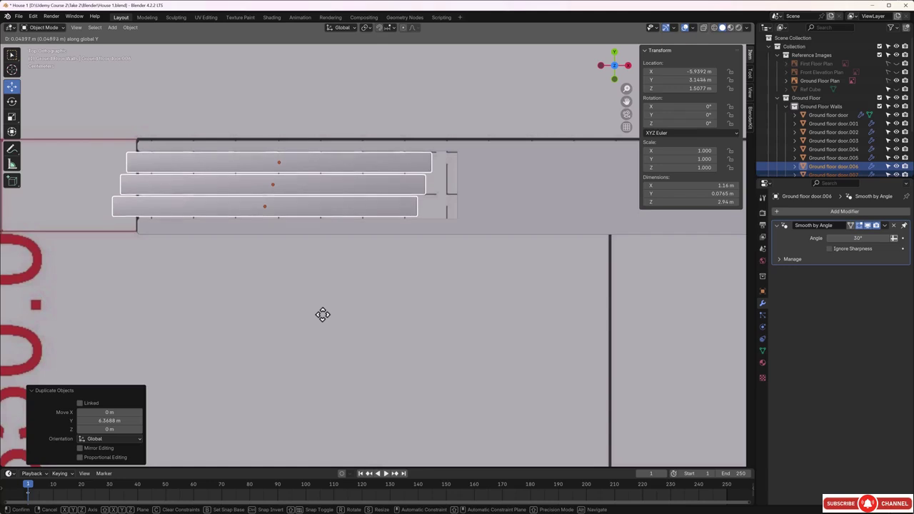
pyautogui.click(322, 315)
pyautogui.scroll(-2, 277, 305)
pyautogui.scroll(-3, 277, 305)
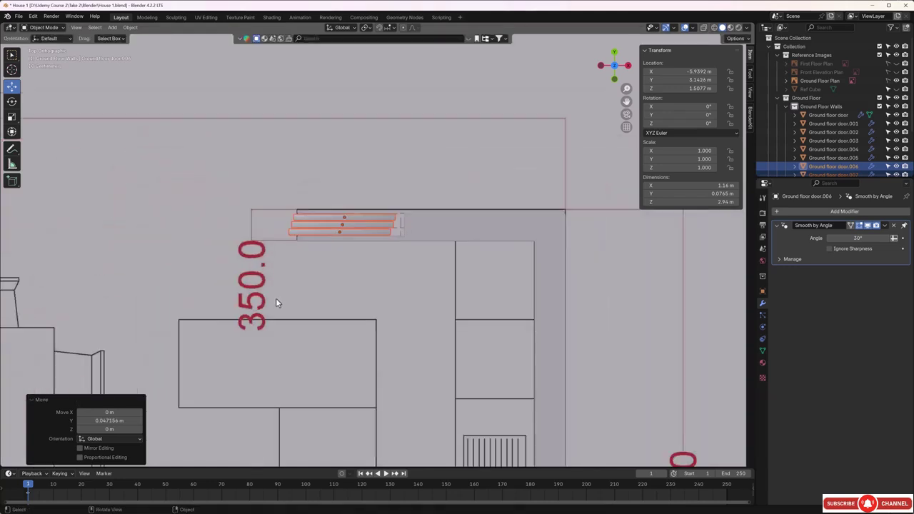
pyautogui.keyDown('shift'); pyautogui.moveTo(277, 305); pyautogui.dragTo(452, 275, button='middle'); pyautogui.keyUp('shift')
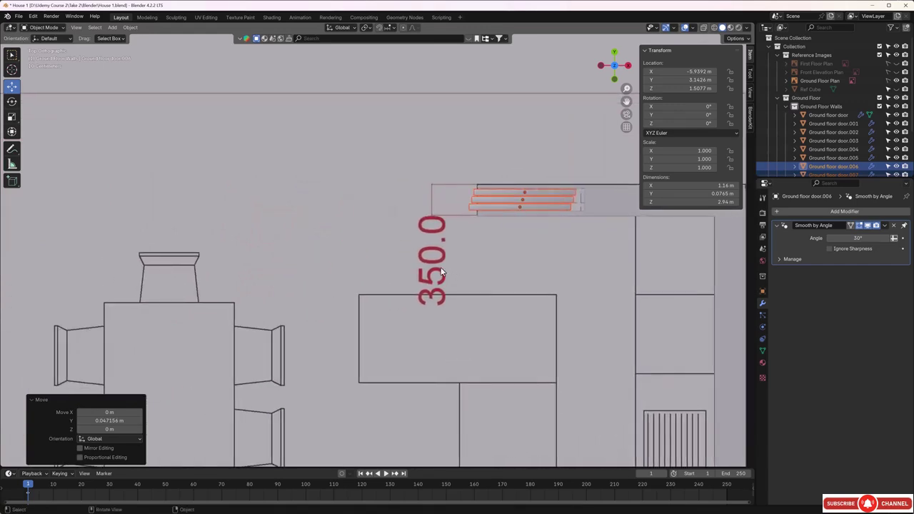
pyautogui.scroll(-4, 421, 266)
pyautogui.scroll(-4, 412, 262)
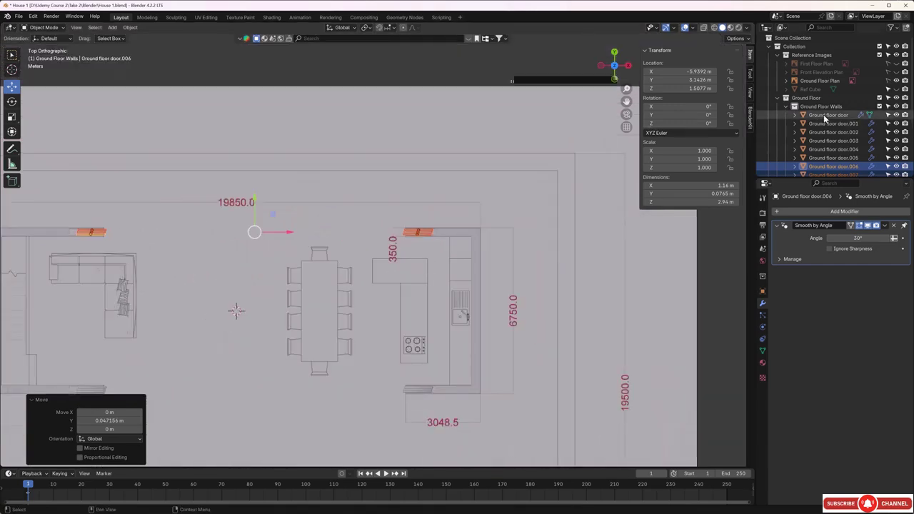
# Step: Join all twelve door panels, Ground floor door through Ground floor door.011, into the single object Ground floor door
pyautogui.scroll(-3, 826, 121)
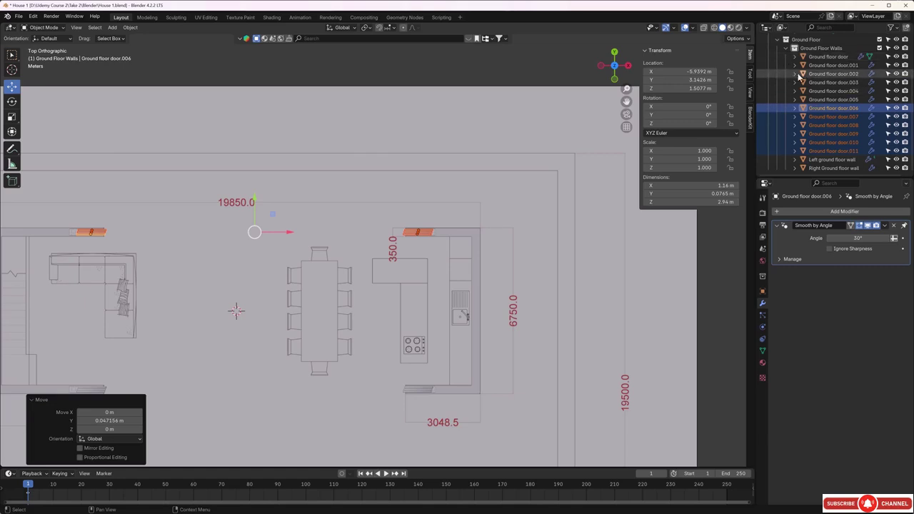
pyautogui.click(412, 65)
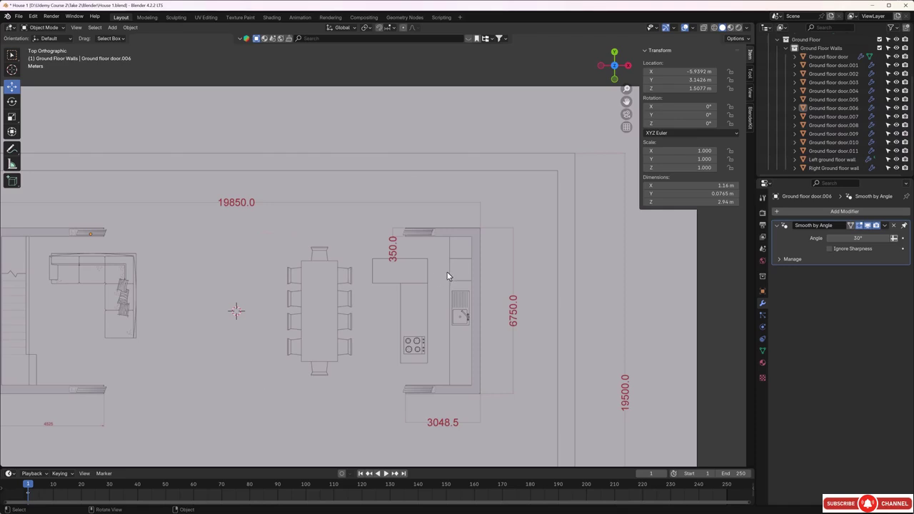
pyautogui.click(835, 57)
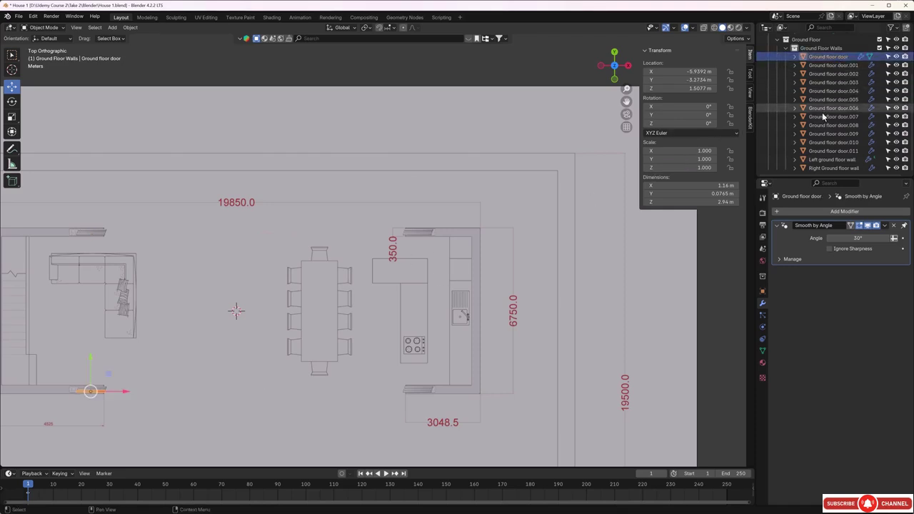
pyautogui.keyDown('shift'); pyautogui.click(827, 152); pyautogui.keyUp('shift')
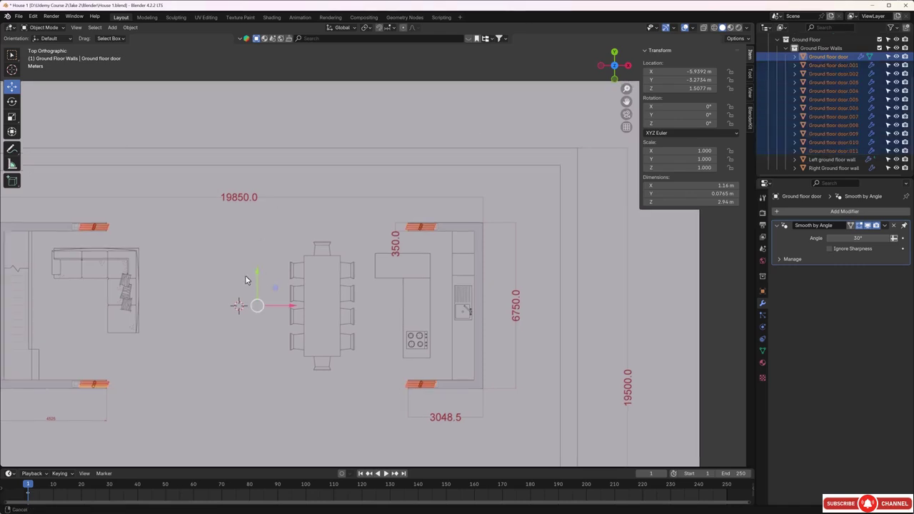
pyautogui.keyDown('shift'); pyautogui.moveTo(249, 279); pyautogui.dragTo(306, 262, button='middle'); pyautogui.keyUp('shift')
pyautogui.scroll(1, 347, 263)
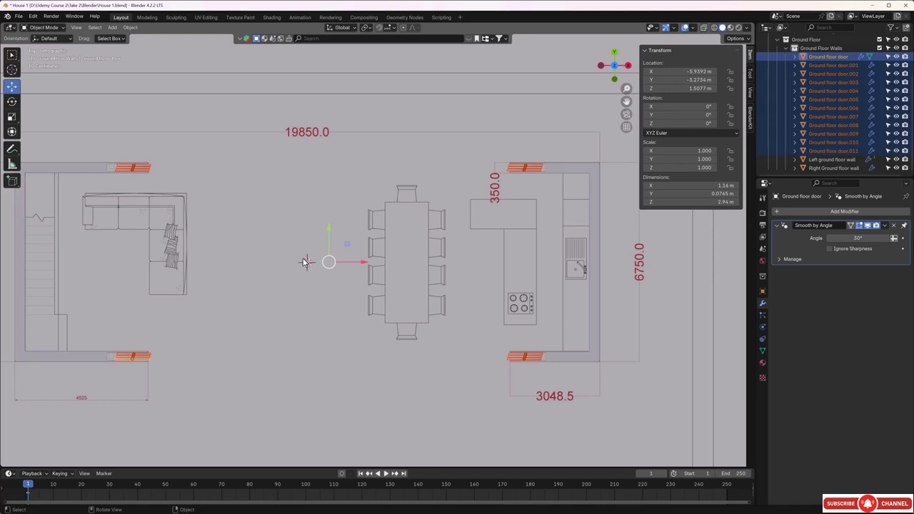
pyautogui.press('ctrl')
pyautogui.hotkey('ctrl', 'j')
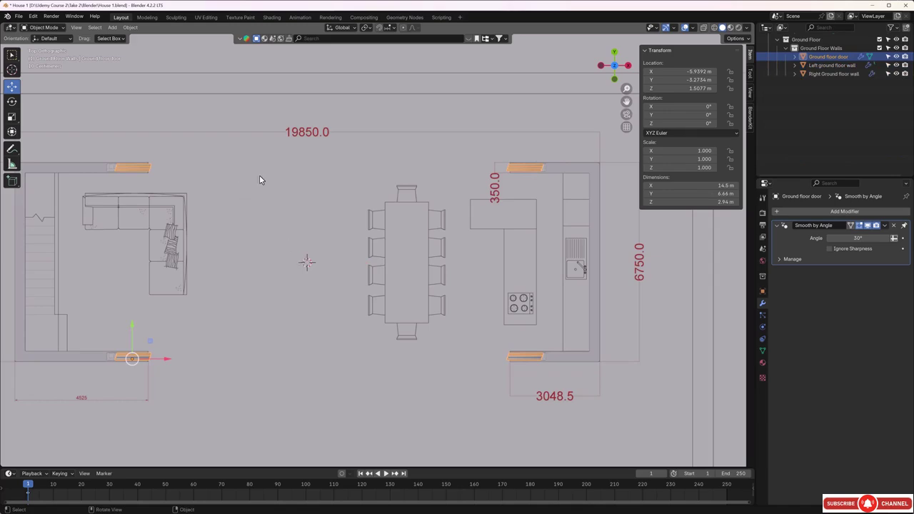
pyautogui.scroll(5, 819, 123)
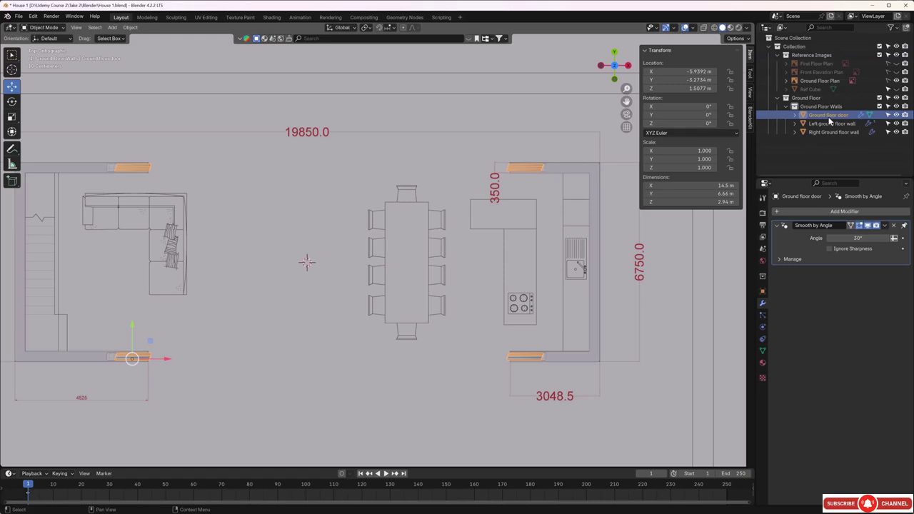
pyautogui.click(448, 167)
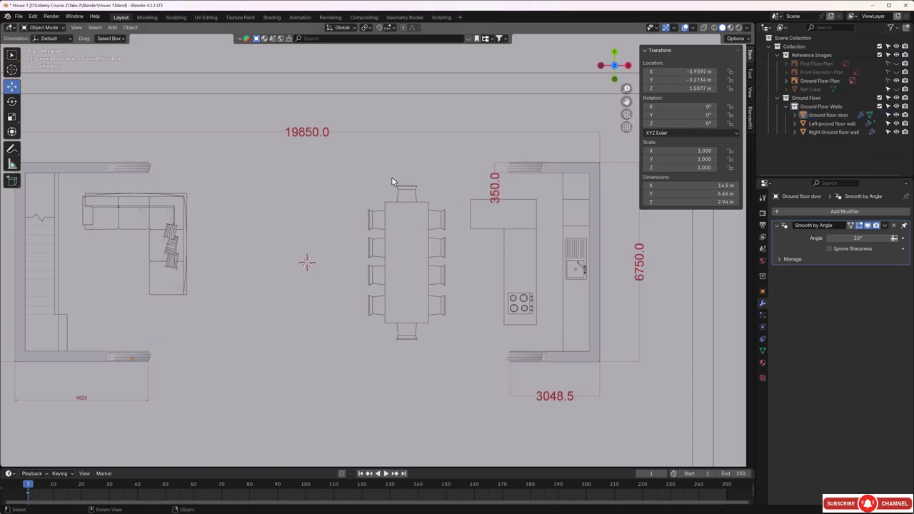
# Step: Select the joined door object to check that it covers all four wall slots, then deselect it and inspect the walls in perspective
pyautogui.scroll(1, 391, 177)
pyautogui.scroll(2, 539, 180)
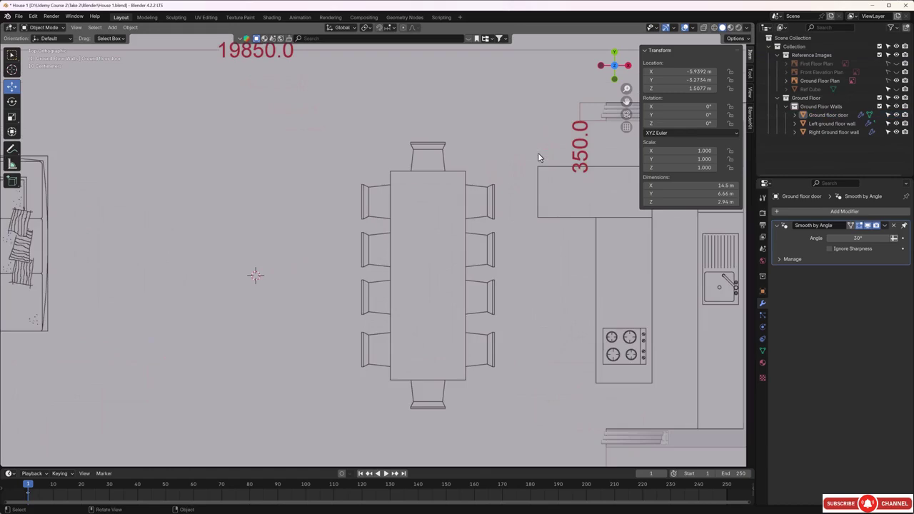
pyautogui.click(604, 119)
pyautogui.scroll(-3, 500, 157)
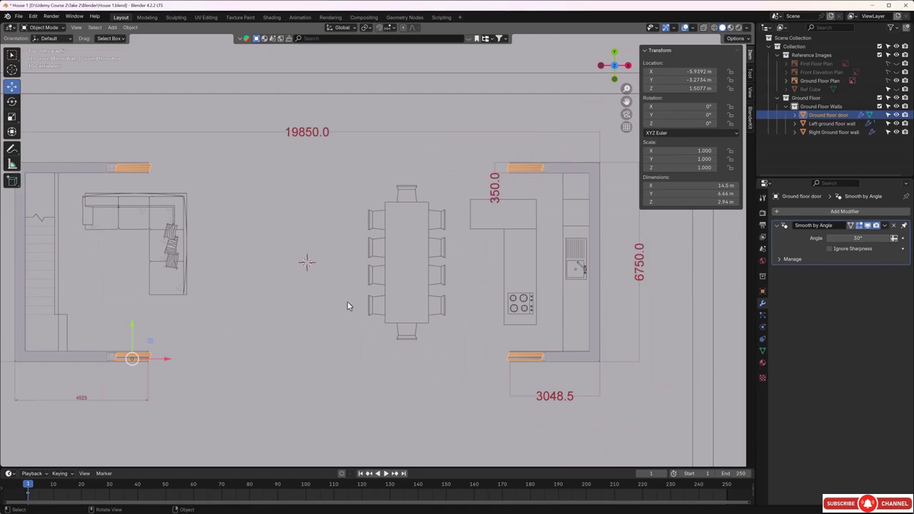
pyautogui.moveTo(347, 302); pyautogui.dragTo(318, 231, button='middle')
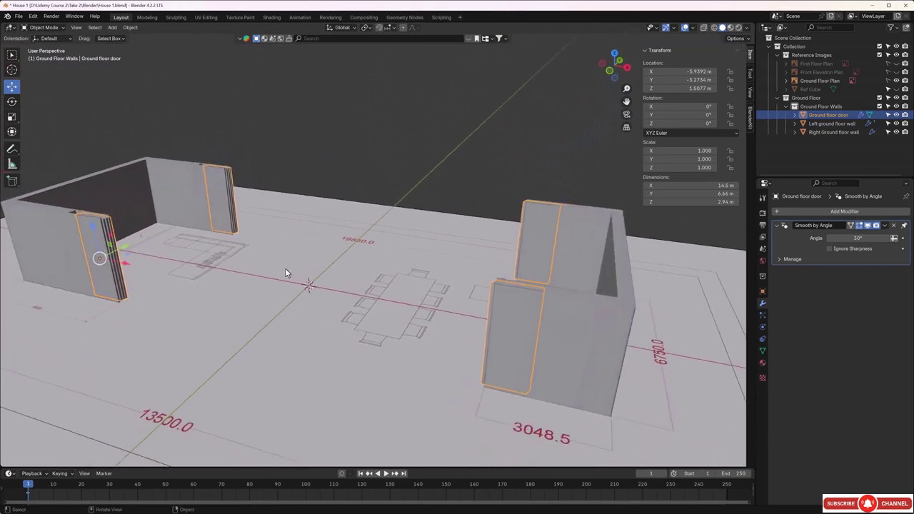
pyautogui.moveTo(285, 268); pyautogui.dragTo(321, 170, button='middle')
pyautogui.click(320, 147)
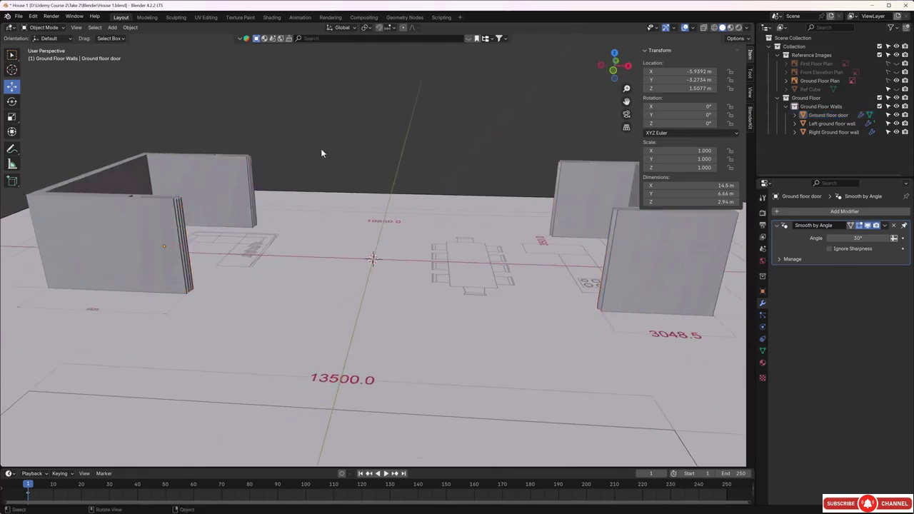
pyautogui.moveTo(286, 219); pyautogui.dragTo(291, 218, button='middle')
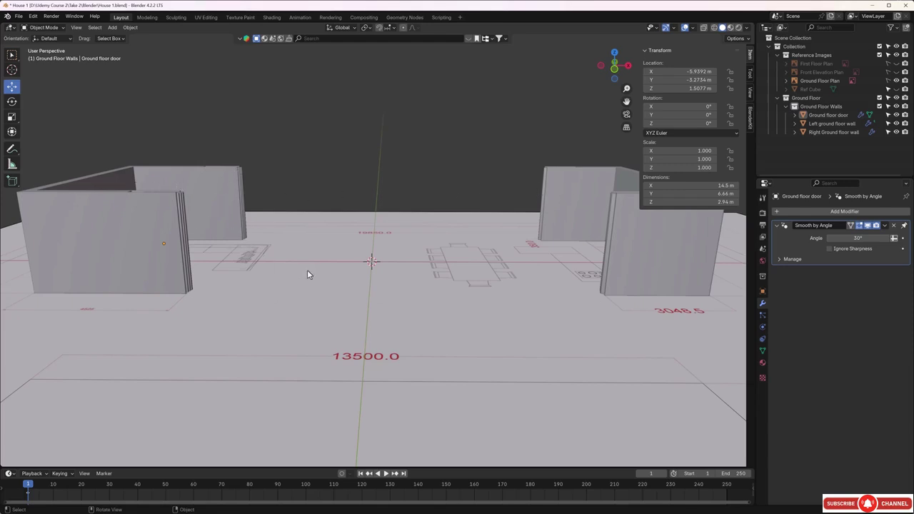
pyautogui.moveTo(307, 270); pyautogui.dragTo(300, 275, button='middle')
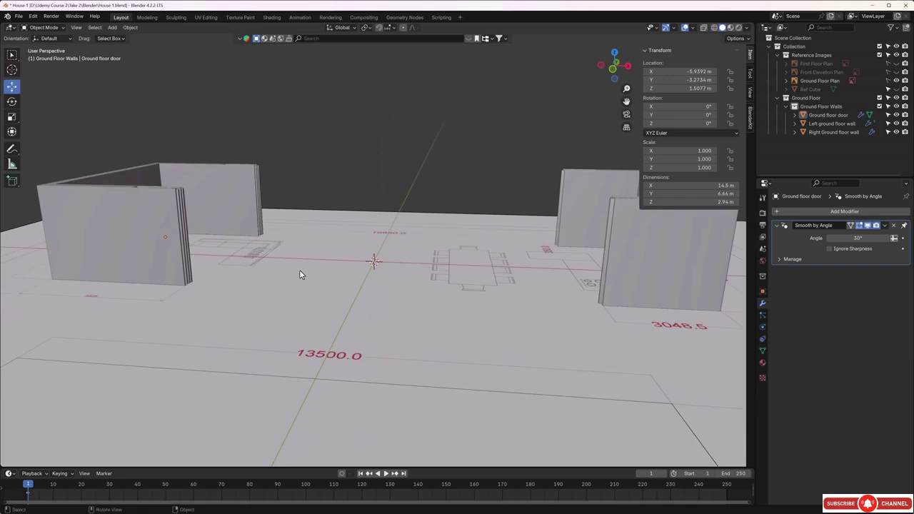